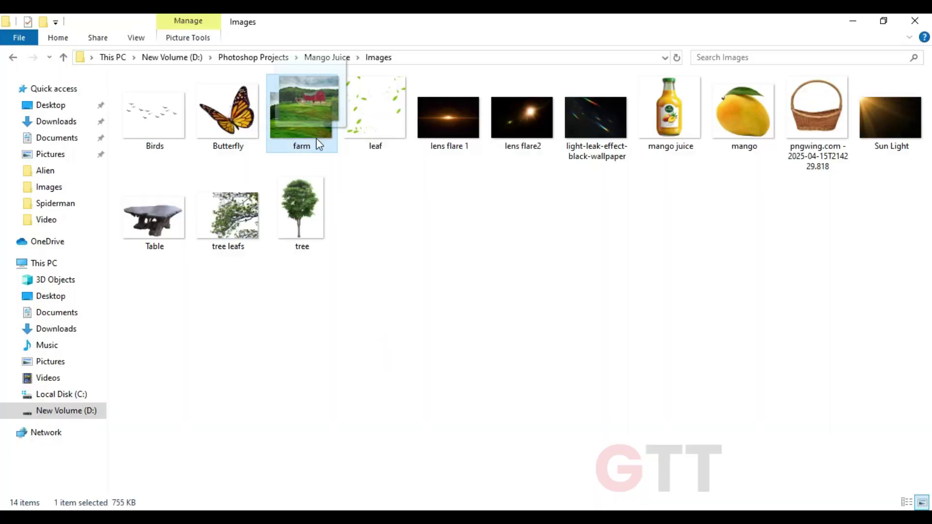
Place the farm image and scale it to fill the canvas
left_click_drag(306, 107, 430, 342)
left_click_drag(407, 167, 408, 122)
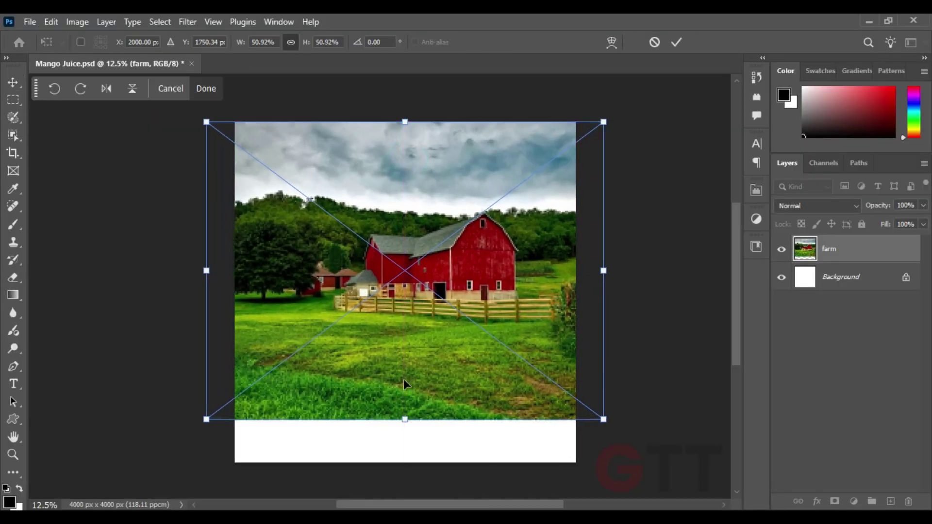
left_click_drag(405, 419, 410, 458)
left_click_drag(419, 333, 427, 334)
key("Return")
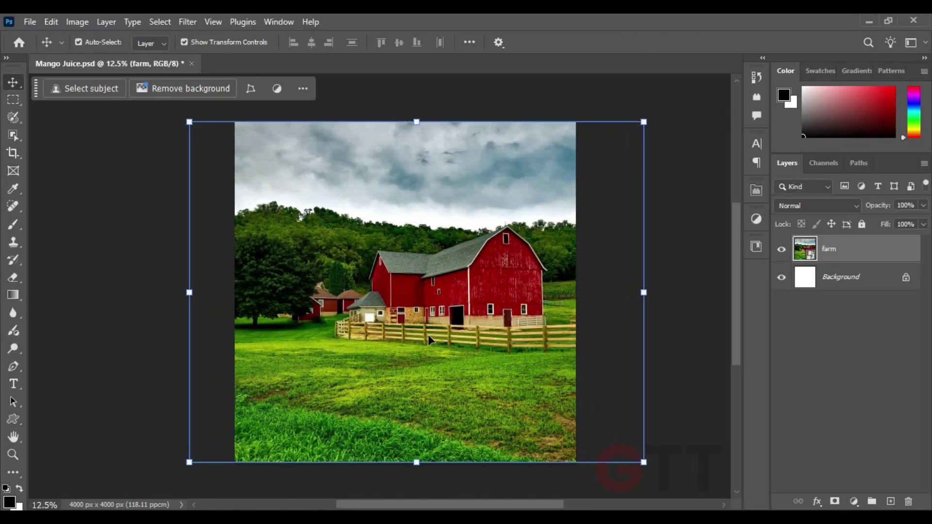
Add the Table image, enlarged and widened across the lower left of the scene
key("alt+Tab")
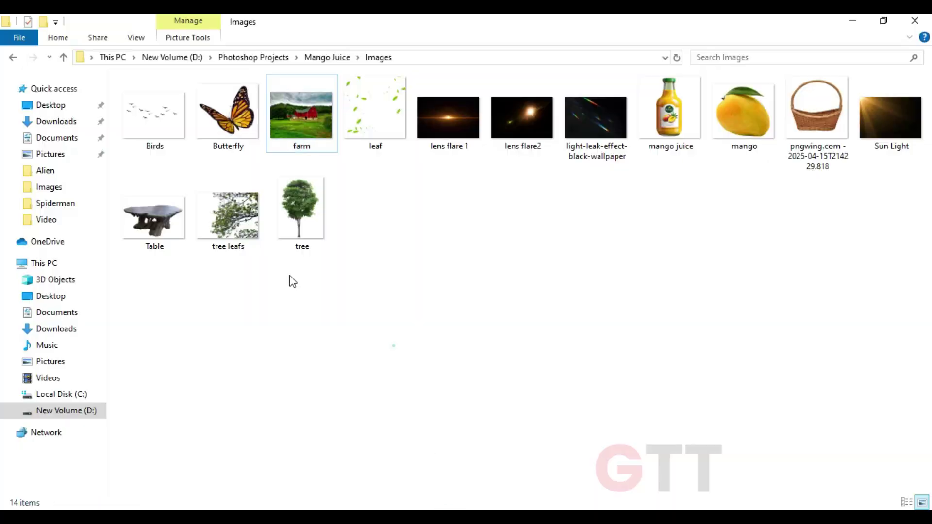
left_click_drag(153, 214, 301, 388)
left_click_drag(408, 380, 492, 379)
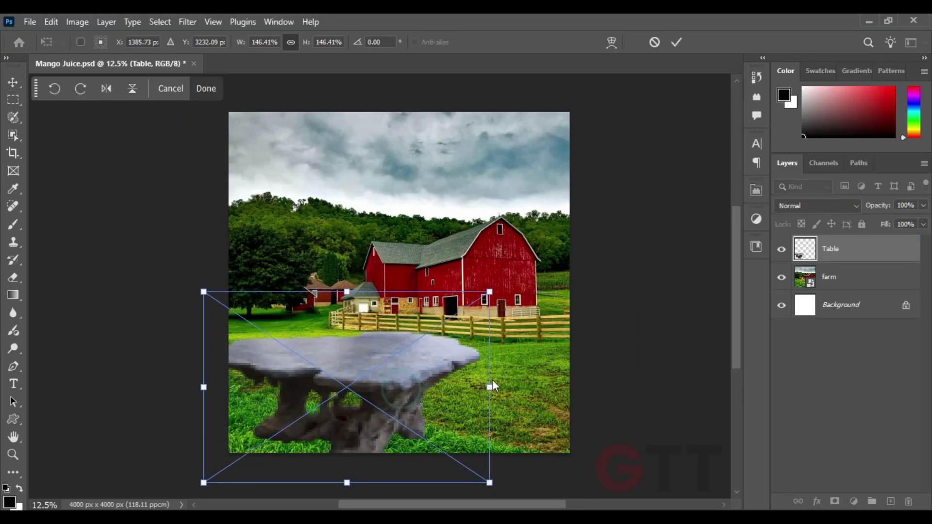
left_click_drag(392, 354, 359, 377)
key("Return")
left_click(389, 350)
left_click_drag(455, 418, 463, 416)
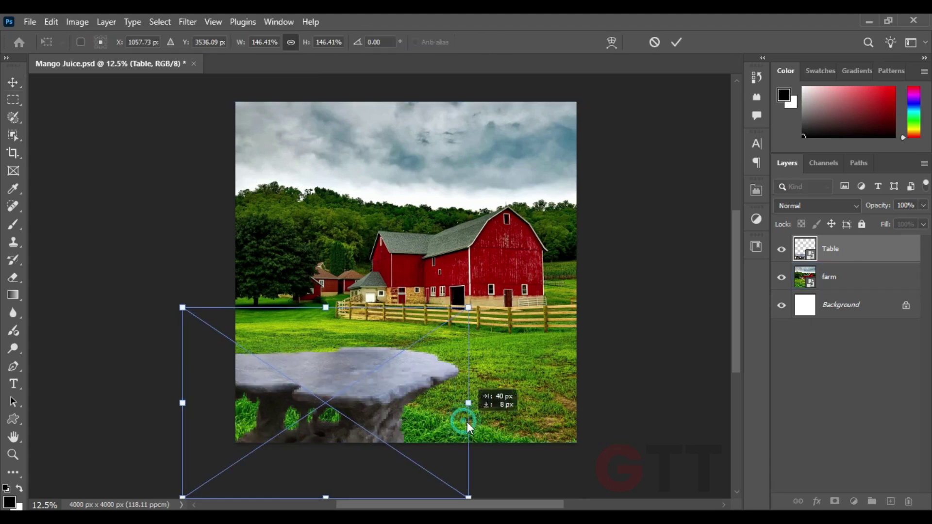
key("Return")
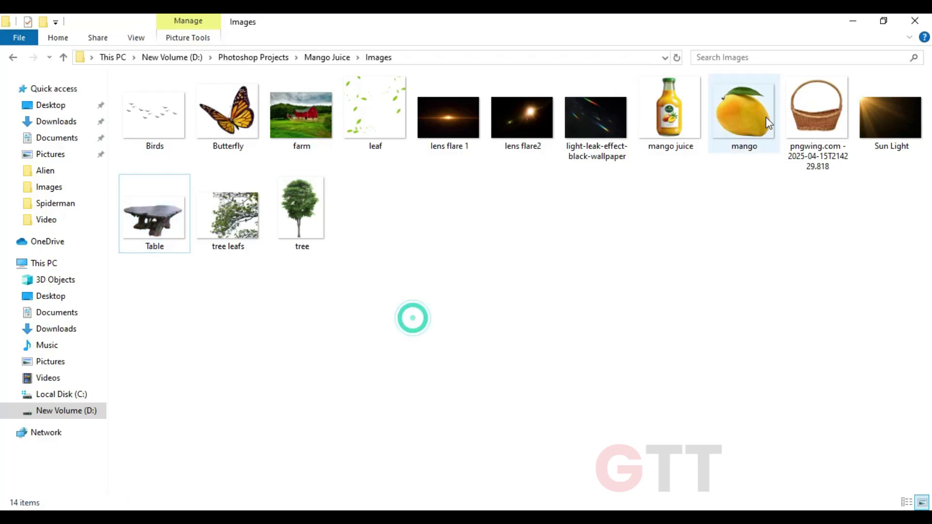
Add the basket image, shrunk and set on the table, and shift the farm slightly left
mouse_move(817, 112)
left_mouse_down()
mouse_move(572, 406)
mouse_move(357, 322)
left_mouse_up()
left_click_drag(444, 324, 426, 326)
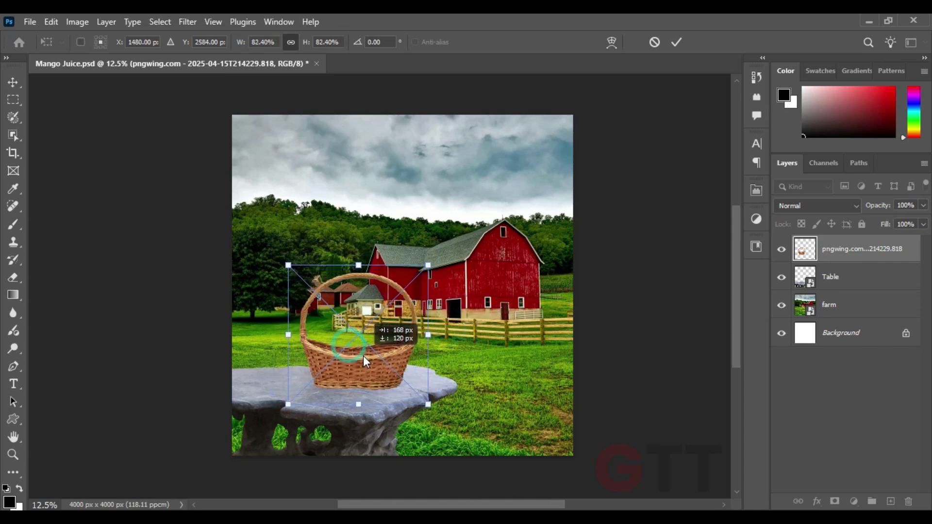
left_click_drag(363, 357, 377, 346)
key("Return")
left_click_drag(561, 319, 507, 320)
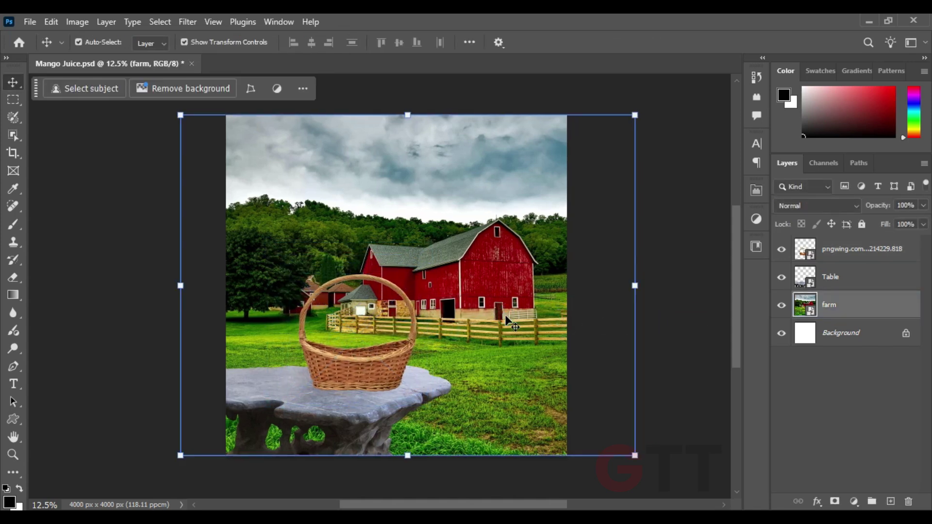
Add a Hue/Saturation adjustment with Saturation -47 to desaturate the farm
left_click(854, 501)
left_click(855, 368)
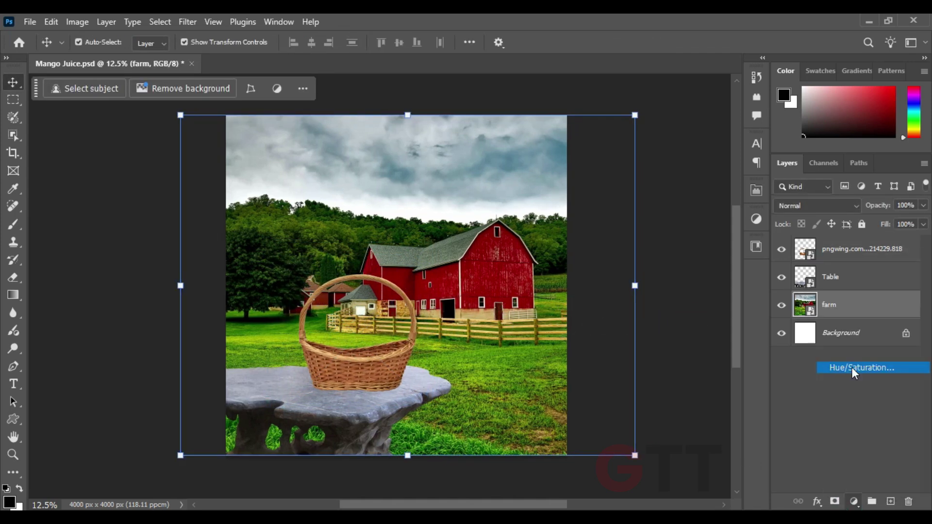
left_click_drag(640, 309, 602, 311)
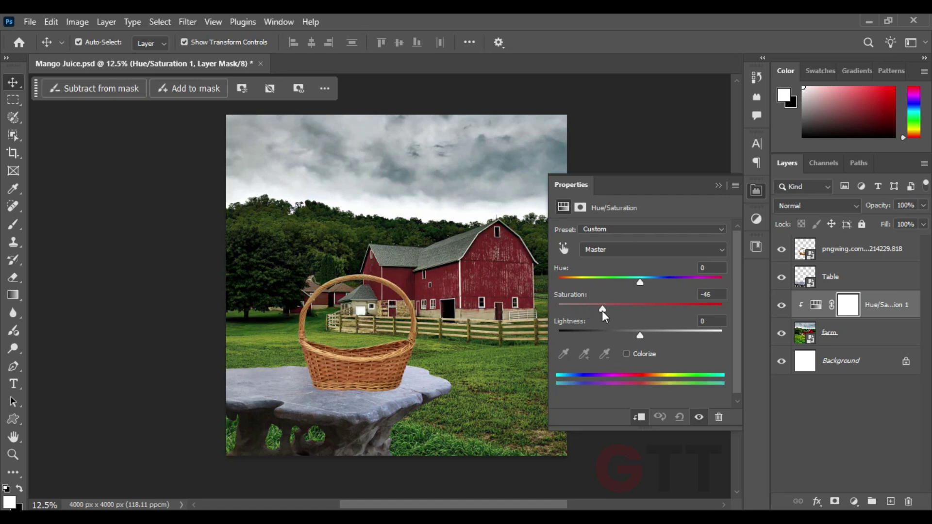
left_click(717, 186)
left_click(859, 333)
Add a brightening Levels adjustment and invert its mask to black to hide it
left_click(853, 500)
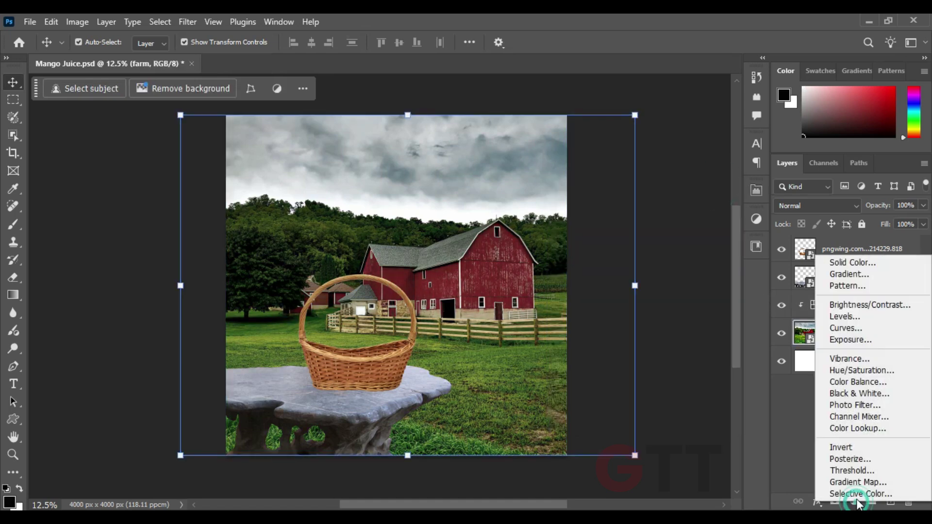
left_click(849, 318)
left_click_drag(721, 328, 667, 328)
left_click(718, 186)
left_click(855, 341)
key("ctrl+i")
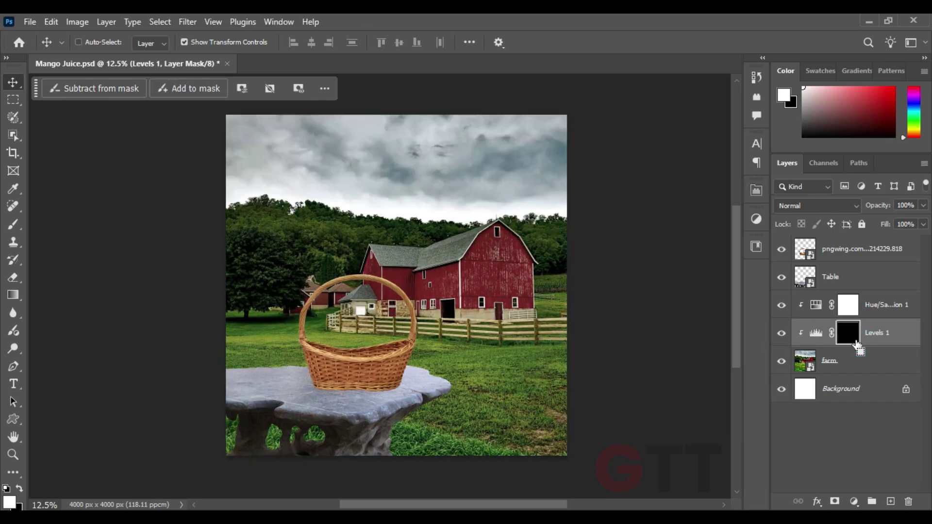
left_click(515, 310)
Paint the Levels 1 brightening back in over the barn and the right edge
key("b")
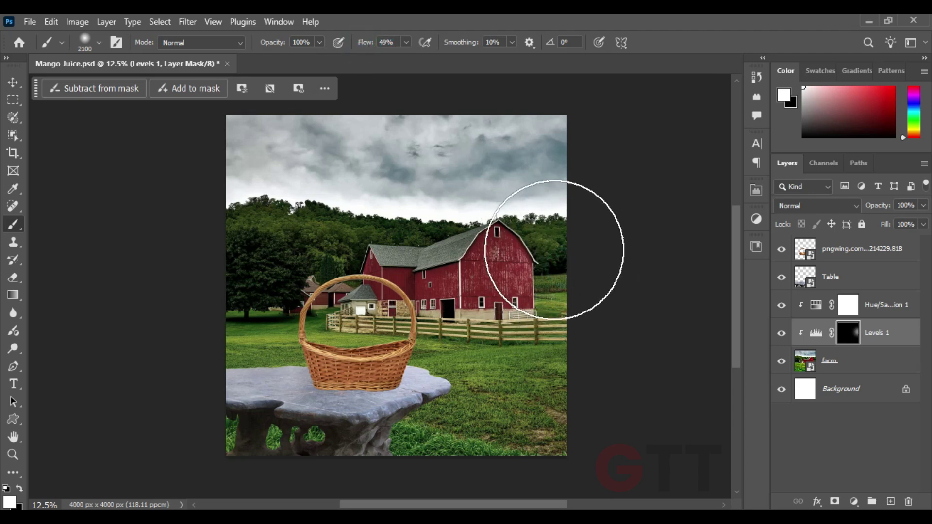
left_click_drag(554, 250, 550, 276)
left_click_drag(561, 222, 590, 180)
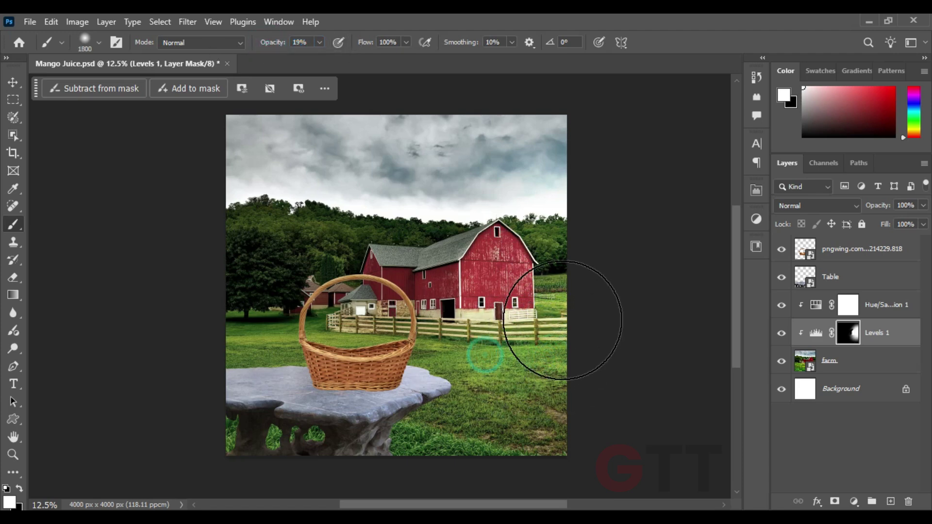
Nudge the farm layer slightly left and up with the Move tool
left_click(13, 82)
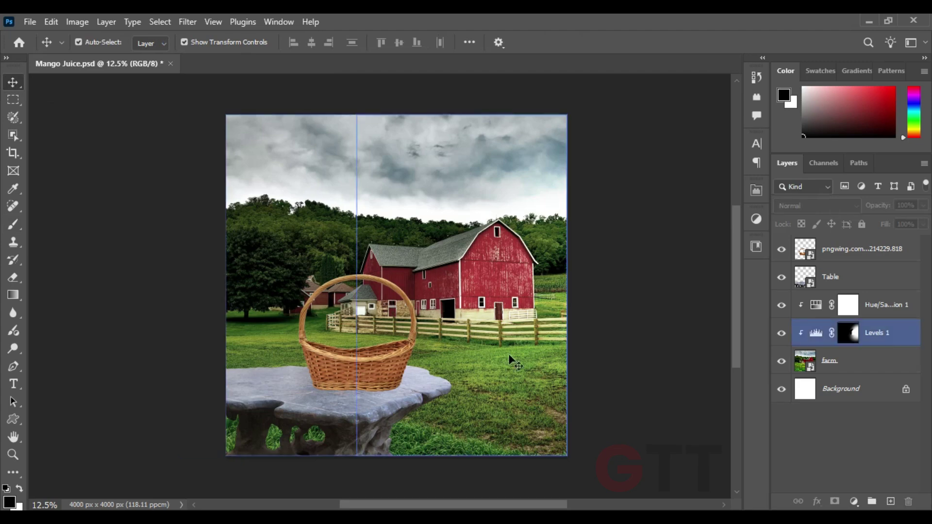
left_click_drag(622, 359, 595, 359)
left_click(483, 347)
left_click(876, 369)
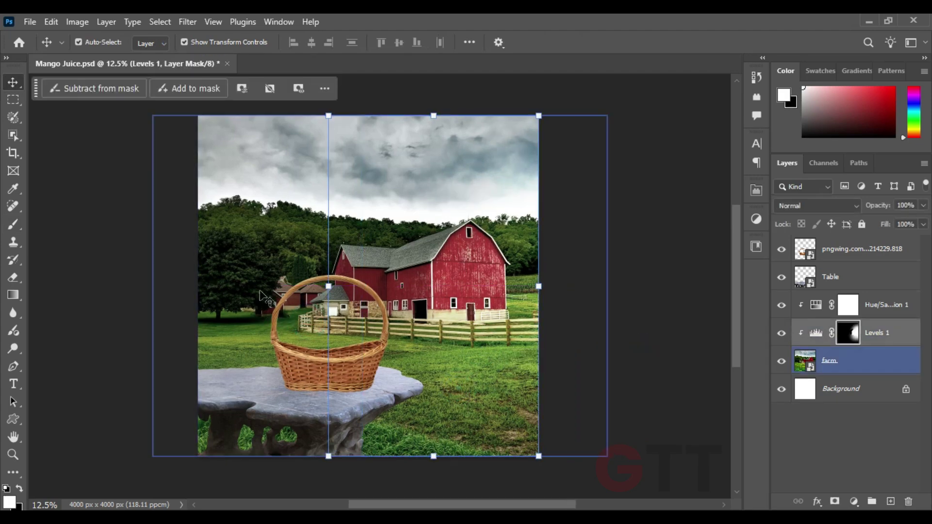
left_click_drag(465, 141, 470, 134)
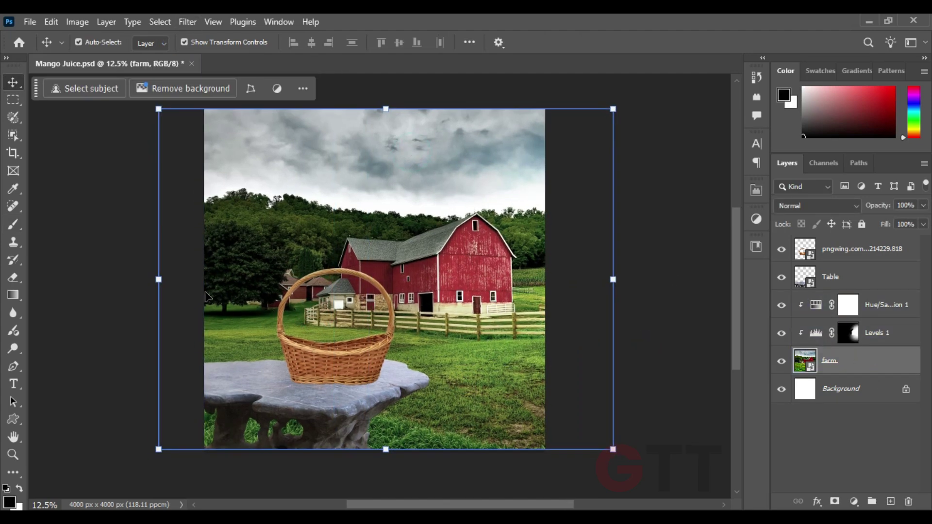
left_click(121, 284)
left_click(368, 310)
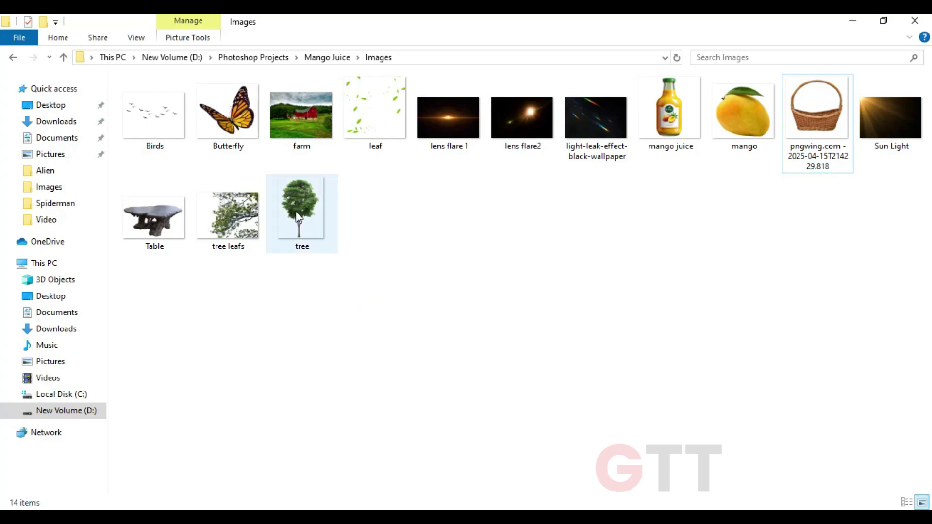
Place the tree image at the upper left and rotate a copy of it
mouse_move(299, 217)
left_mouse_down()
mouse_move(349, 256)
mouse_move(376, 312)
mouse_move(340, 262)
mouse_move(265, 233)
mouse_move(281, 222)
mouse_move(536, 387)
mouse_move(427, 305)
left_mouse_up()
key("Return")
key("ctrl+t")
mouse_move(537, 271)
left_mouse_down()
mouse_move(531, 240)
mouse_move(621, 330)
left_mouse_up()
left_click_drag(486, 315, 504, 384)
mouse_move(630, 334)
left_mouse_down()
mouse_move(662, 434)
mouse_move(613, 343)
left_mouse_up()
scroll(599, 334, "down", 3)
mouse_move(491, 222)
left_mouse_down()
mouse_move(477, 323)
mouse_move(561, 270)
mouse_move(496, 285)
mouse_move(434, 325)
mouse_move(440, 319)
left_mouse_up()
key("Escape")
Rotate and resize the tree copy, moving it into the lower right
key("ctrl+t")
left_click_drag(601, 241, 503, 310)
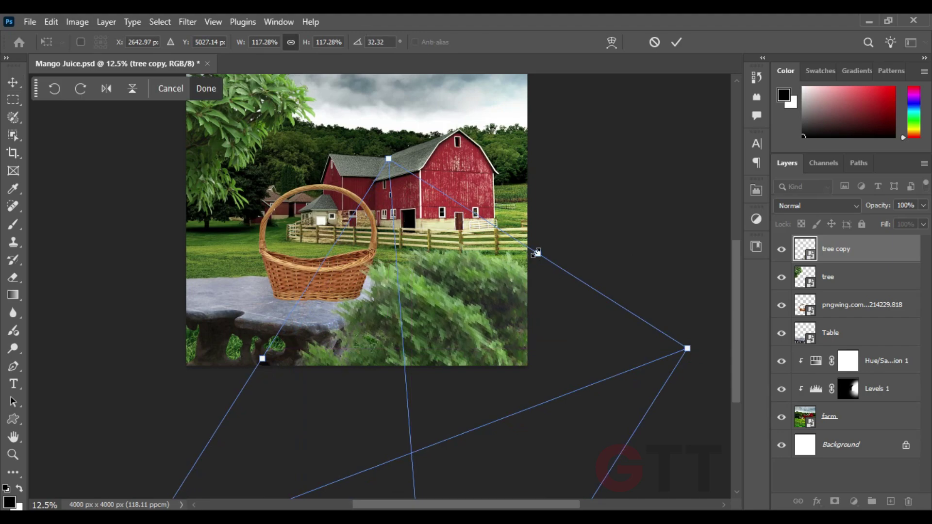
left_click_drag(537, 252, 553, 281)
left_click_drag(366, 464, 458, 381)
key("Return")
left_click_drag(483, 320, 497, 305)
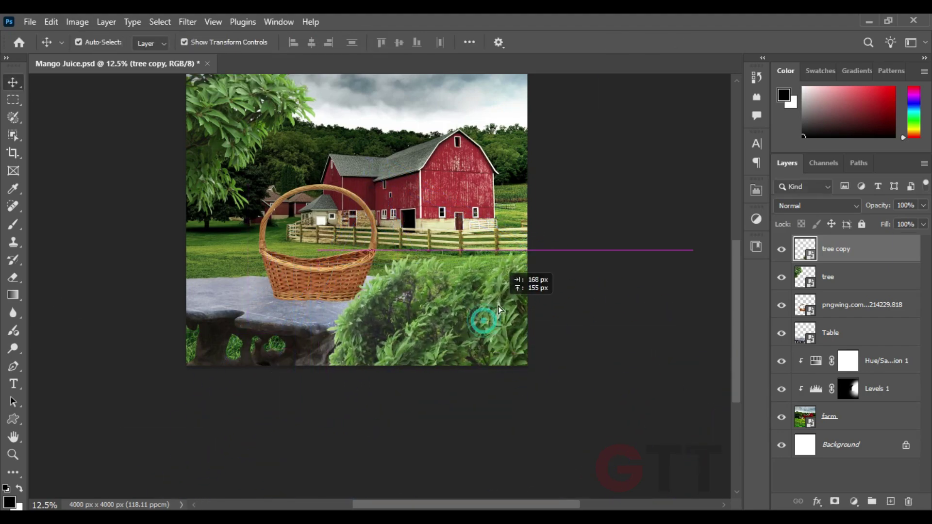
Turn the tree copy closer to upright and enlarge it to about 120% as a bush
key("ctrl+t")
left_click_drag(513, 247, 509, 225)
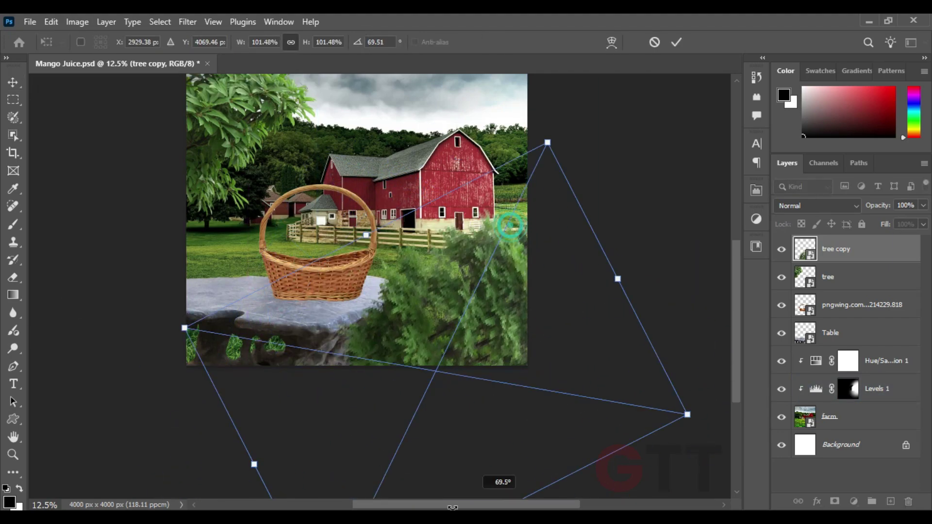
left_click_drag(452, 507, 570, 347)
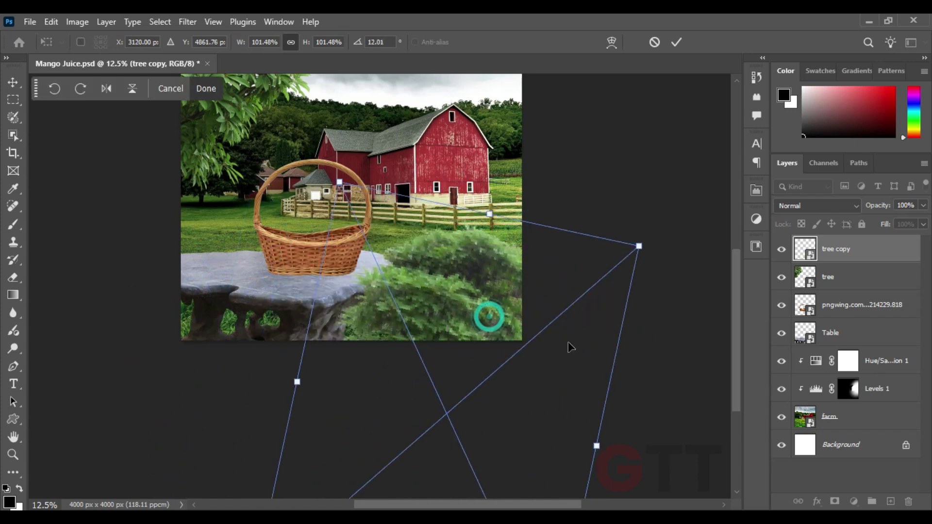
left_click_drag(299, 381, 503, 289)
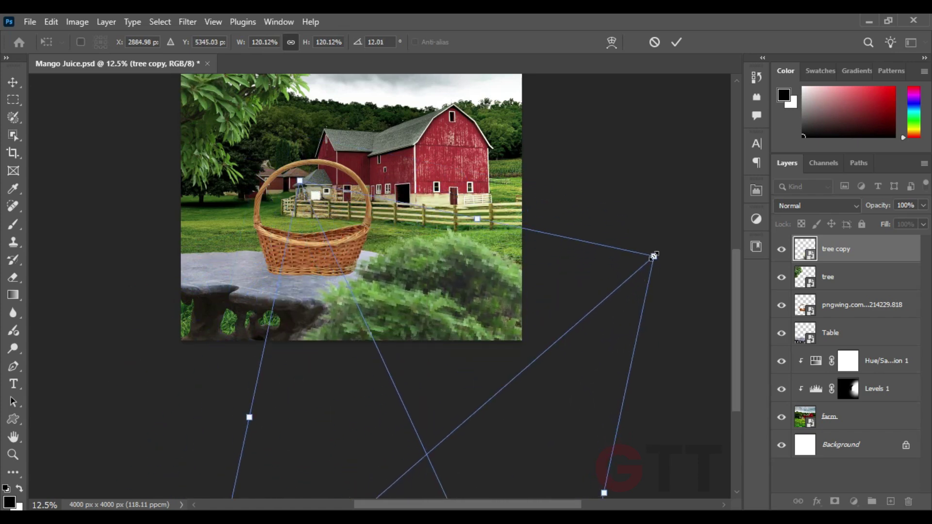
left_click_drag(654, 256, 540, 293)
key("Return")
left_click_drag(460, 250, 501, 304)
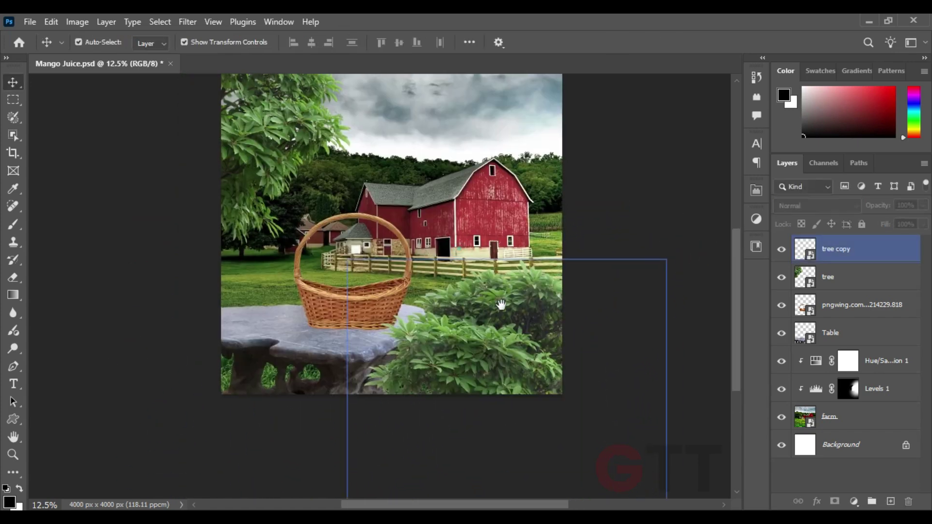
Scale the stone table to about 179% and lower it across the bottom
left_click(330, 352)
key("ctrl+t")
mouse_move(200, 384)
left_mouse_down()
mouse_move(196, 341)
mouse_move(121, 337)
left_mouse_up()
left_click_drag(283, 366, 268, 412)
mouse_move(269, 473)
left_mouse_down()
mouse_move(349, 298)
mouse_move(394, 366)
mouse_move(392, 337)
left_mouse_up()
key("Return")
key("ctrl+t")
mouse_move(139, 377)
left_mouse_down()
mouse_move(202, 342)
mouse_move(287, 357)
left_mouse_up()
left_click_drag(429, 354, 423, 363)
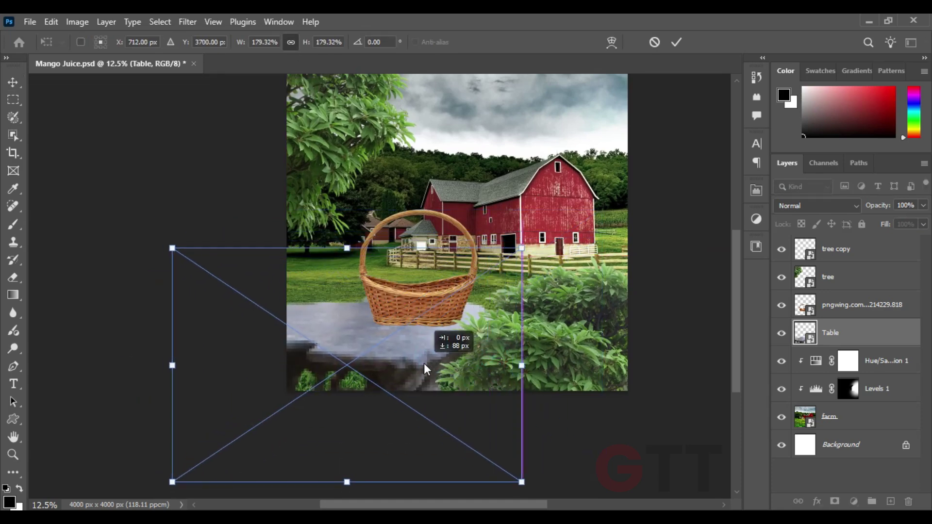
key("Return")
left_click_drag(387, 311, 382, 353)
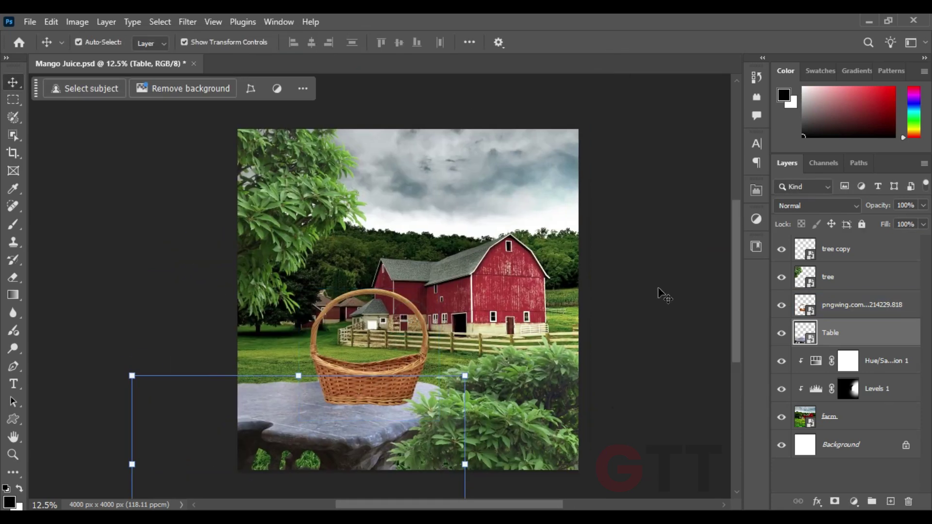
Enlarge and tilt the upper-left tree foliage so it overhangs more
left_click(312, 229)
key("ctrl+t")
mouse_move(403, 296)
left_mouse_down()
mouse_move(415, 308)
mouse_move(397, 330)
left_mouse_up()
left_click_drag(333, 235, 351, 245)
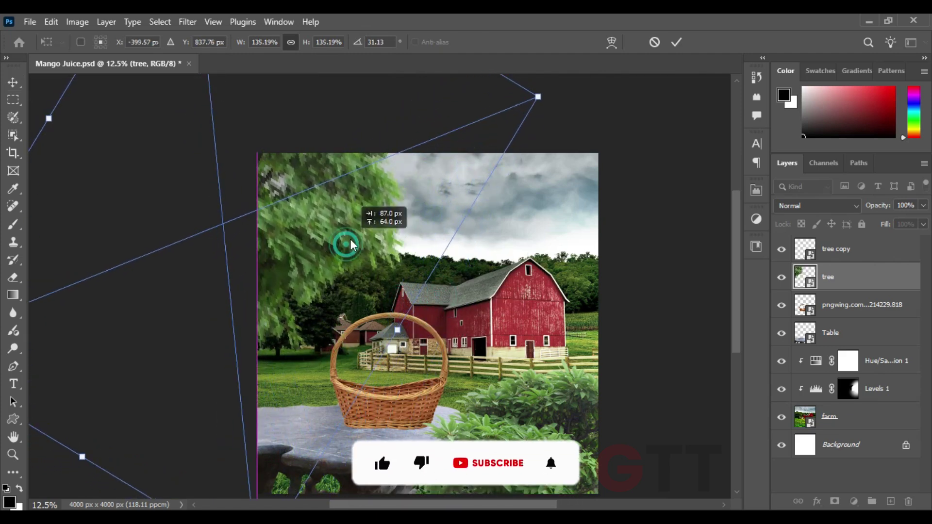
key("Return")
Add a darkening Curves adjustment above the farm, then delete Curves 1 again
left_click(498, 266)
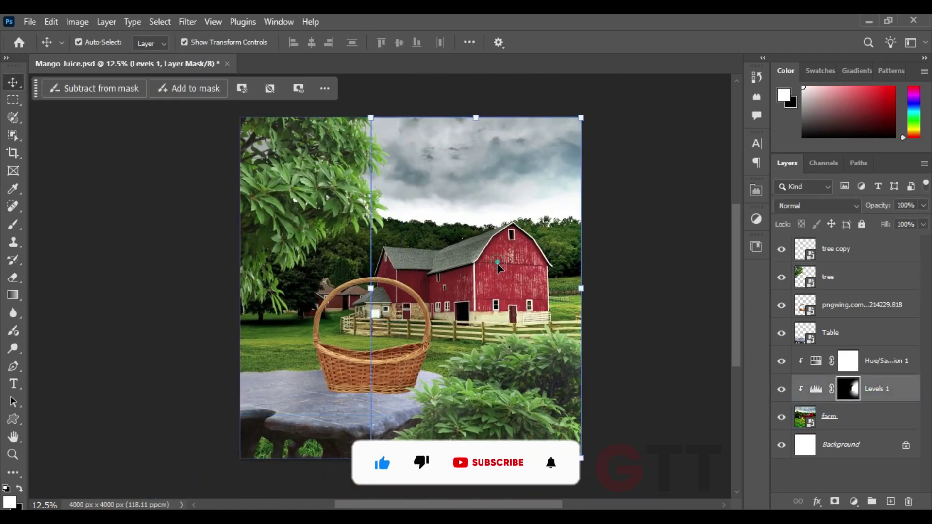
left_click(318, 276)
left_click(853, 500)
left_click(851, 323)
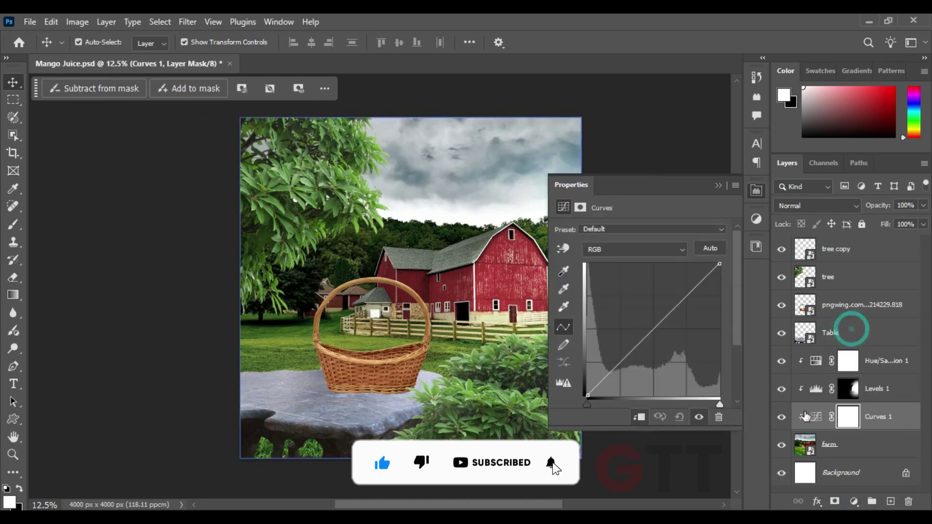
mouse_move(719, 268)
left_mouse_down()
mouse_move(725, 285)
mouse_move(728, 270)
left_mouse_up()
left_click(718, 186)
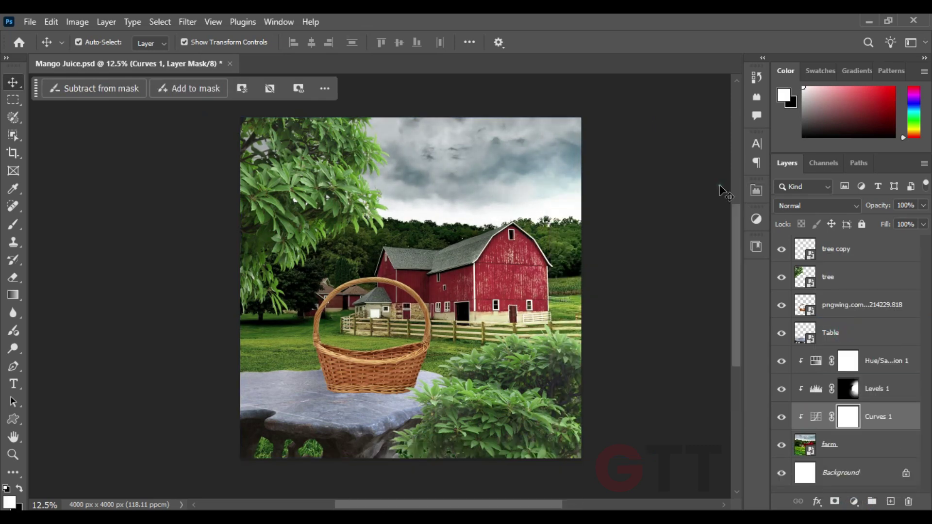
key("Delete")
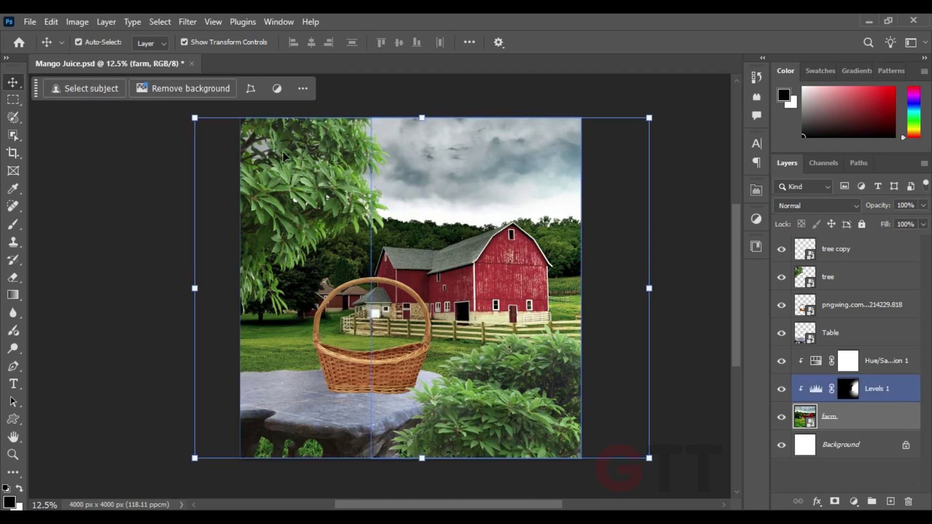
left_click(188, 21)
Choose the Tilt-Shift blur and move its sharp focus band down around the stone table
left_click(381, 235)
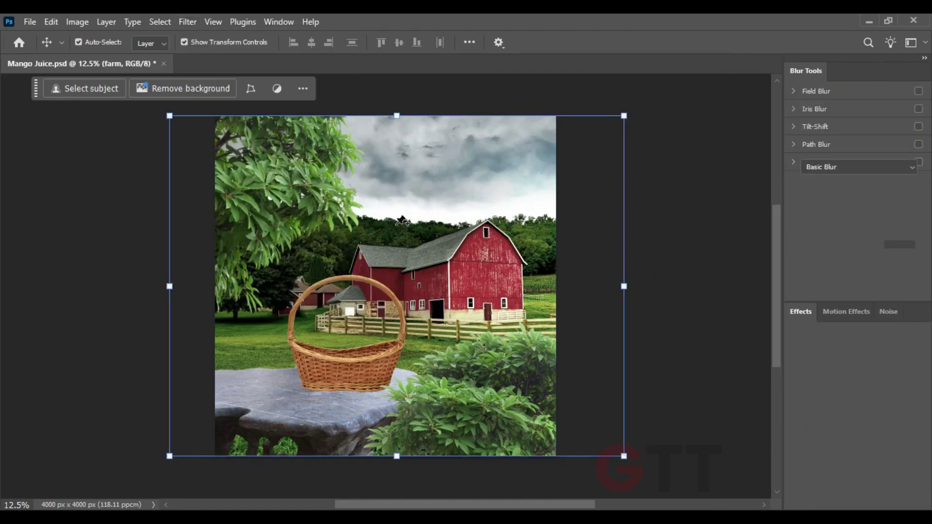
left_click(536, 41)
left_click(188, 22)
left_click(383, 222)
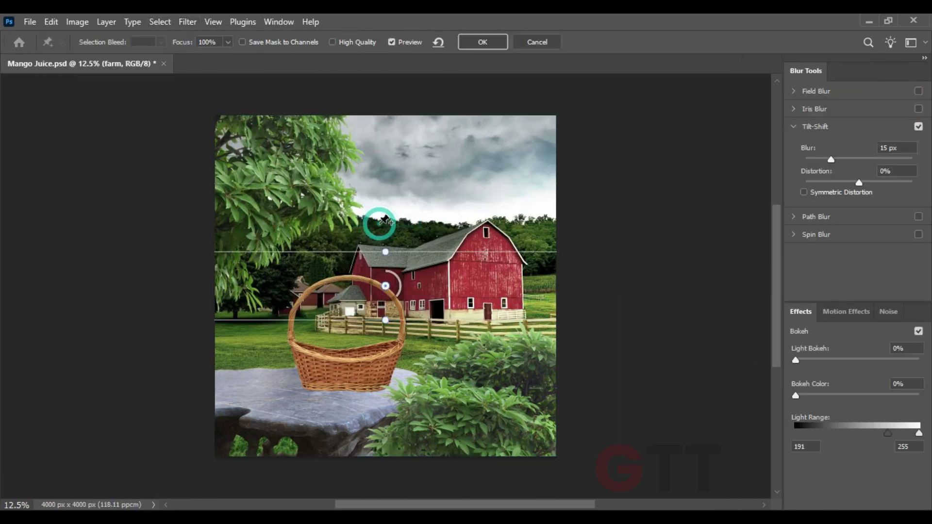
mouse_move(378, 387)
left_mouse_down()
mouse_move(380, 433)
mouse_move(383, 330)
left_mouse_up()
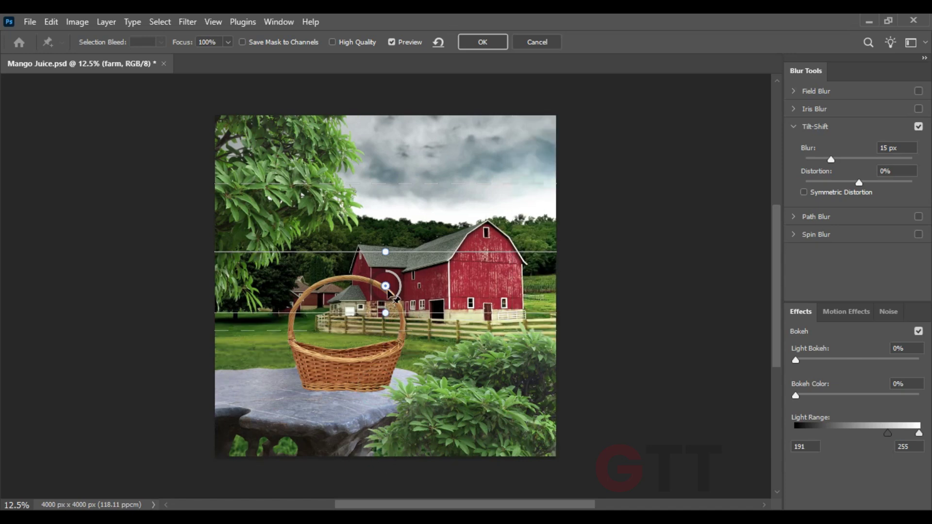
left_click_drag(391, 292, 389, 398)
left_click_drag(387, 439, 388, 456)
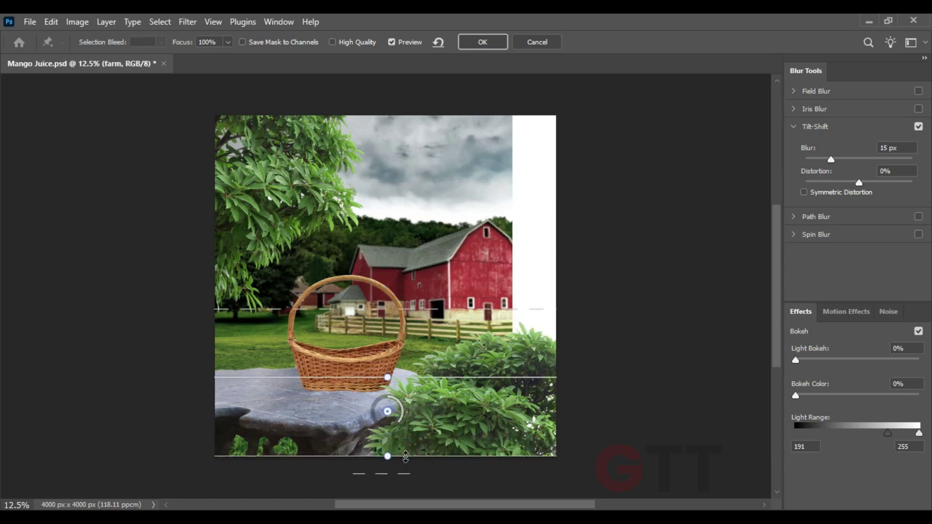
left_click_drag(396, 380, 404, 347)
Raise the upper transition toward the treeline, set Blur to 17 px and apply
left_click_drag(403, 279, 408, 224)
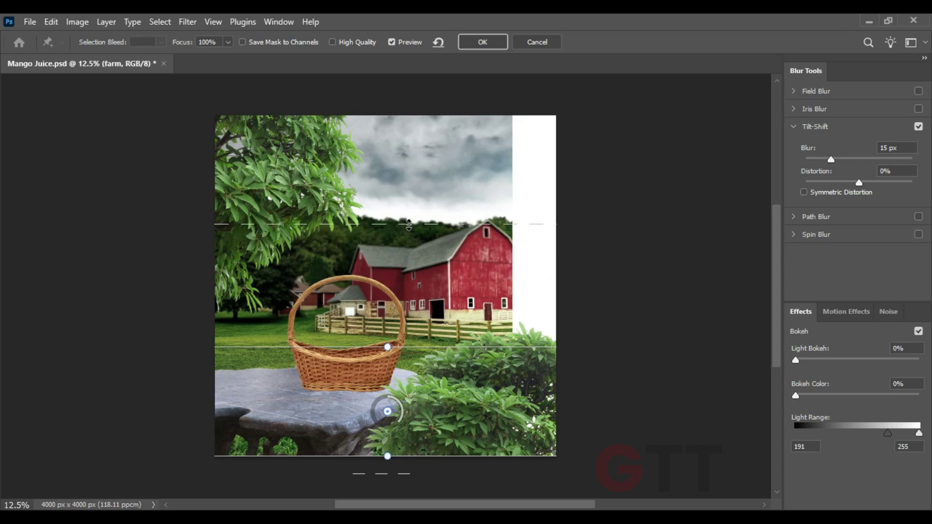
left_click_drag(406, 306, 407, 305)
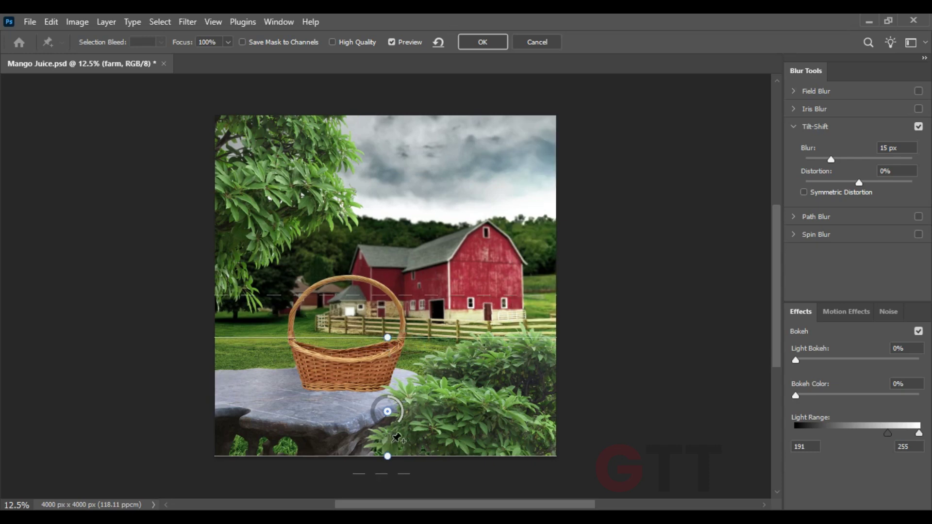
mouse_move(397, 455)
left_mouse_down()
mouse_move(397, 411)
mouse_move(416, 455)
left_mouse_up()
mouse_move(399, 330)
left_mouse_down()
mouse_move(402, 298)
mouse_move(438, 309)
left_mouse_up()
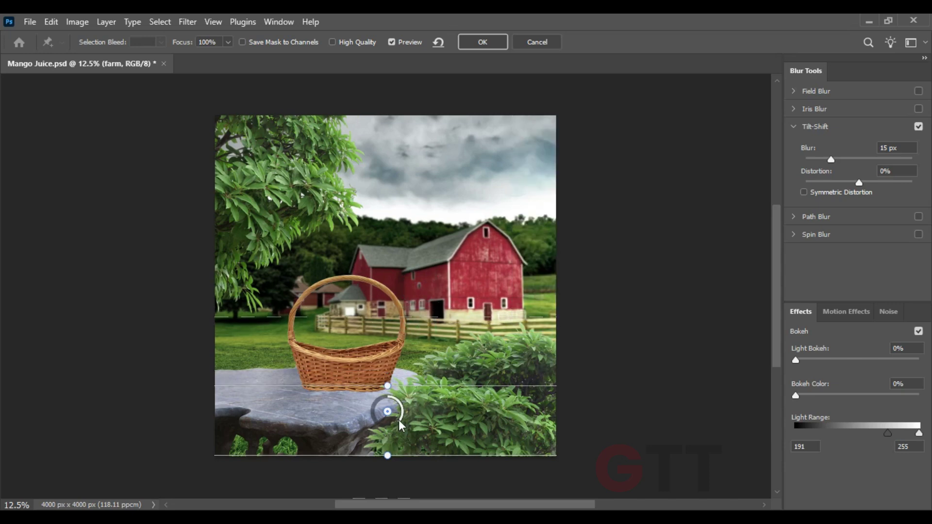
left_click_drag(398, 420, 394, 424)
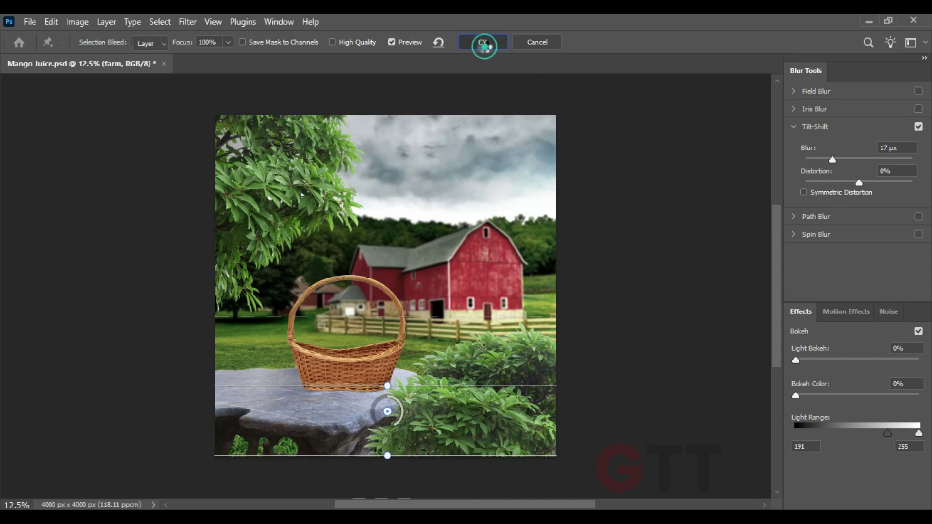
key("Return")
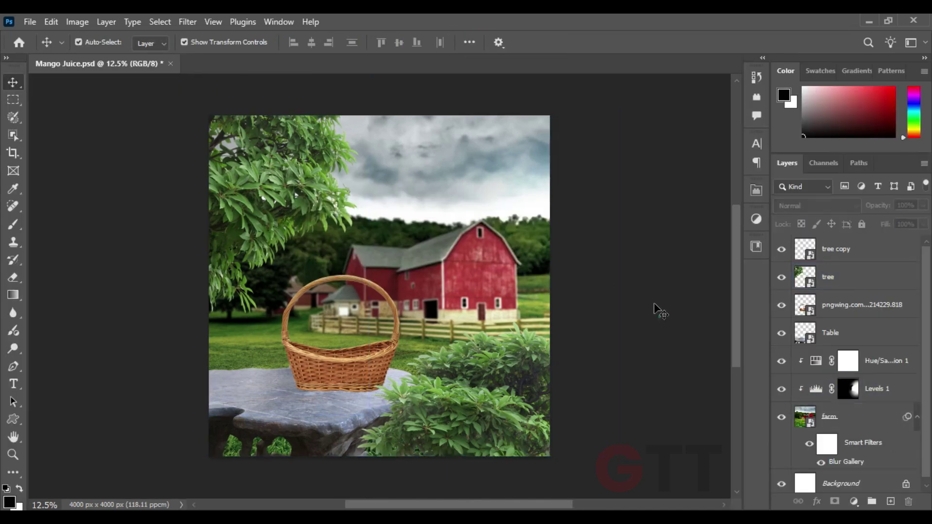
left_click_drag(469, 284, 475, 280)
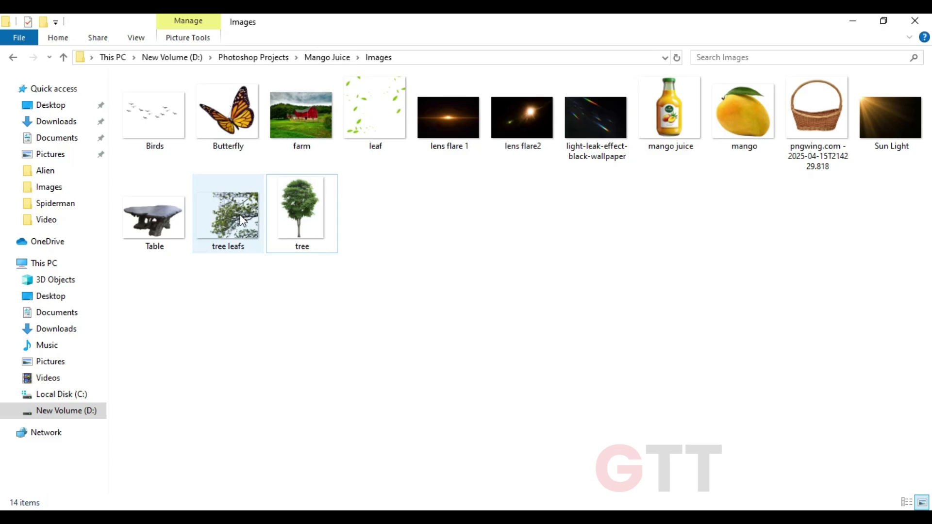
Place the tree leafs image, shrunk and moved toward the top edge
left_click_drag(242, 220, 494, 317)
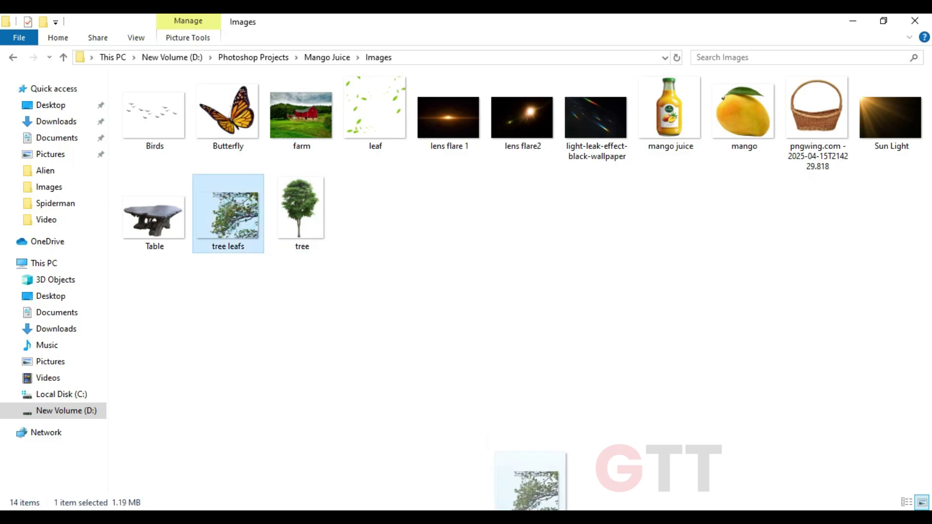
left_click_drag(496, 218, 465, 172)
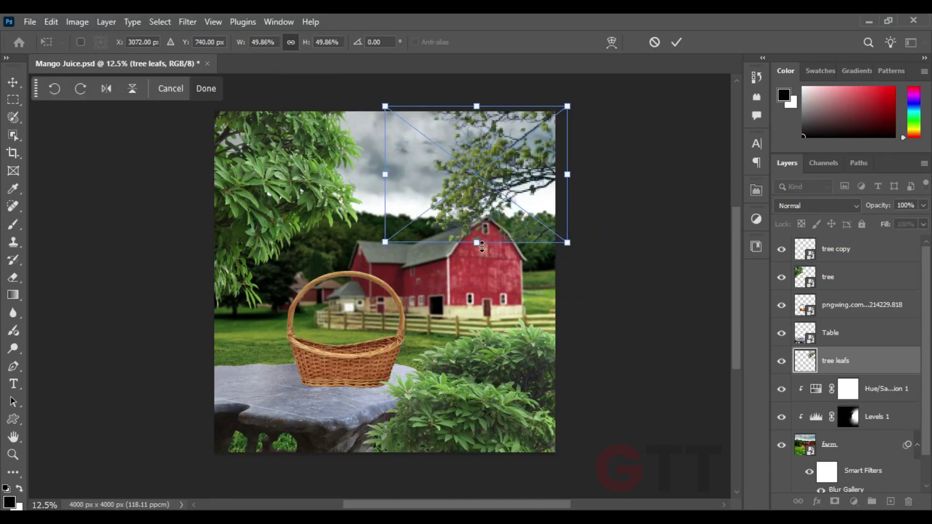
mouse_move(385, 173)
left_mouse_down()
mouse_move(409, 185)
mouse_move(385, 180)
left_mouse_up()
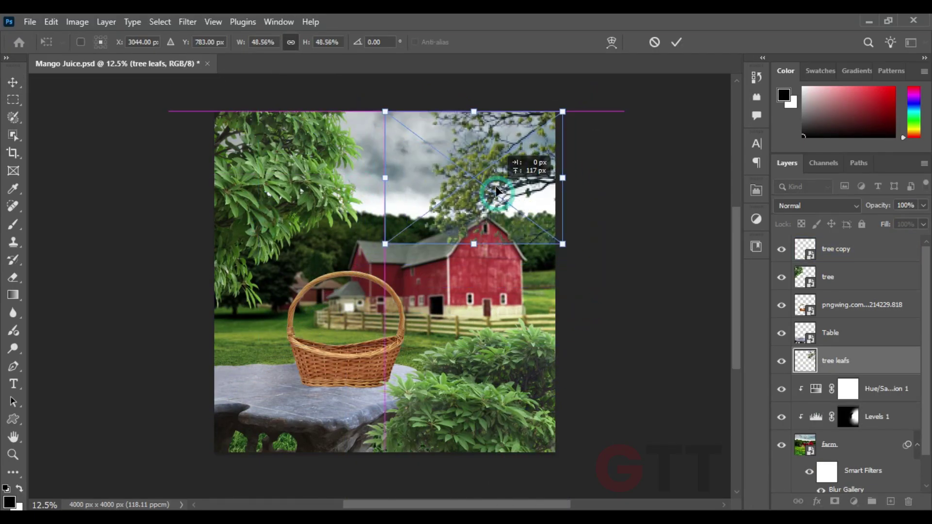
key("Return")
Apply a Gaussian Blur with a lowered radius to the tree leafs layer
left_click(187, 22)
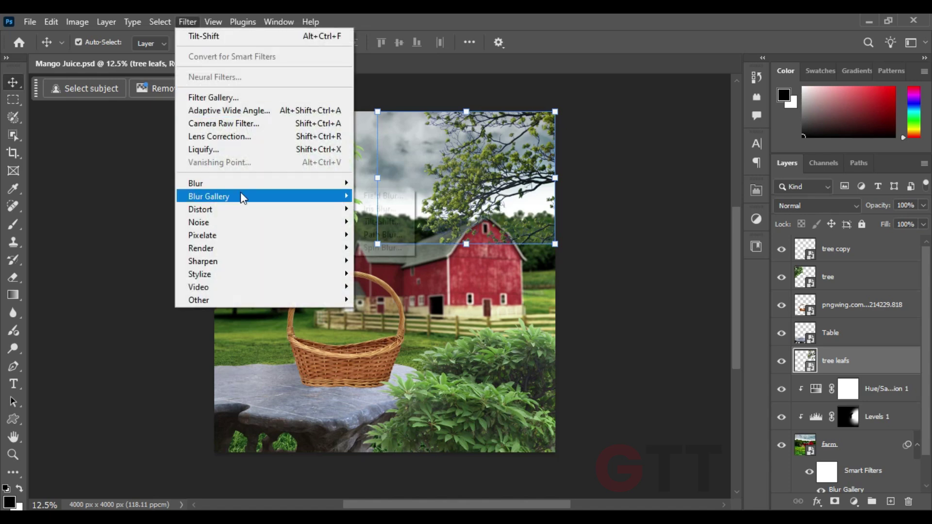
left_click(383, 233)
left_click_drag(733, 336, 726, 336)
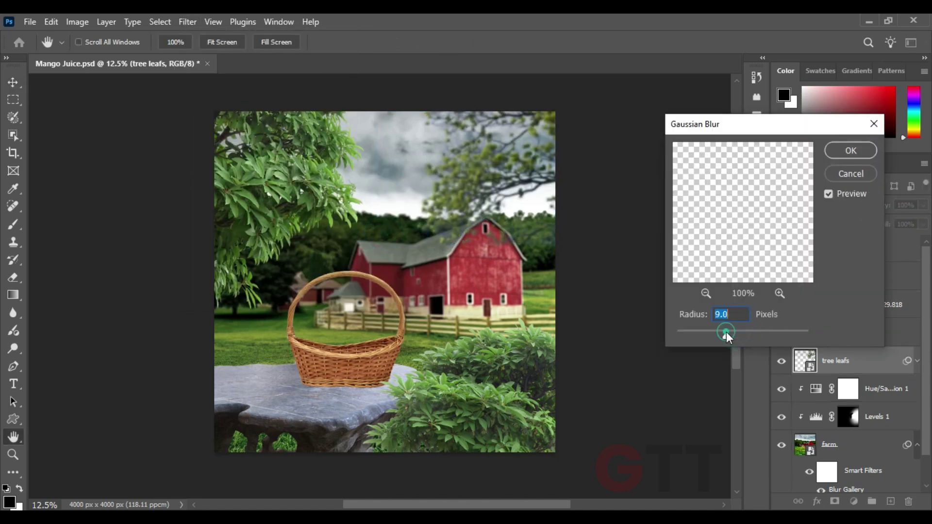
left_click(851, 151)
Enlarge, rotate and move the blurred leaves into the top-right corner
key("ctrl+t")
mouse_move(490, 204)
left_mouse_down()
mouse_move(398, 184)
mouse_move(411, 183)
left_mouse_up()
left_click_drag(552, 174, 572, 174)
key("Return")
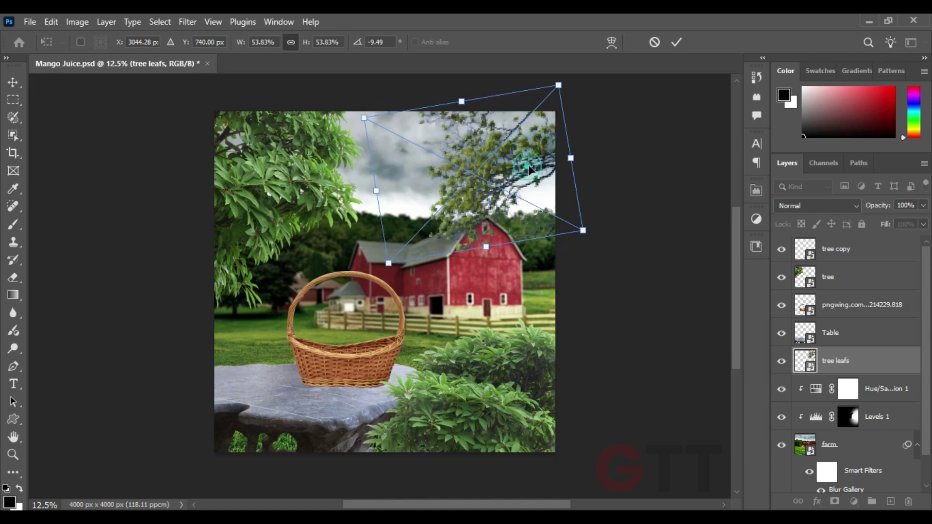
key("ctrl+t")
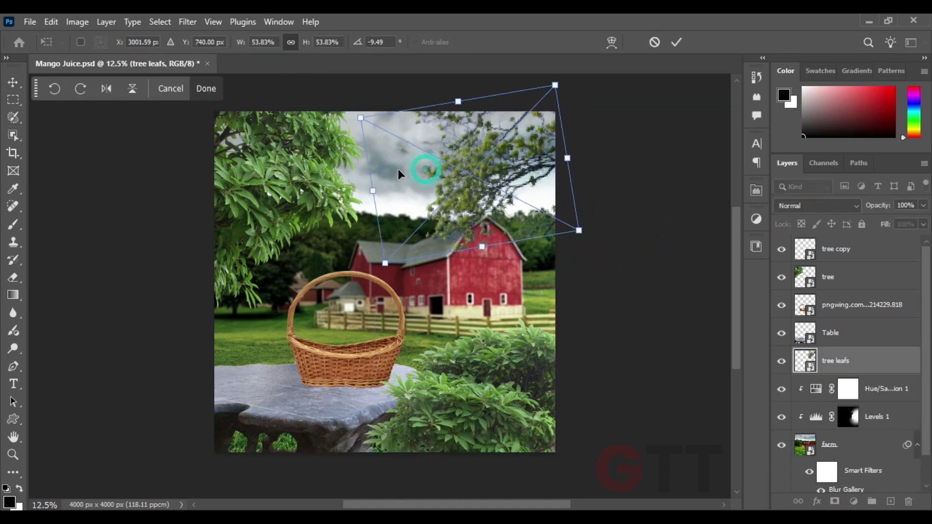
left_click_drag(592, 155, 593, 178)
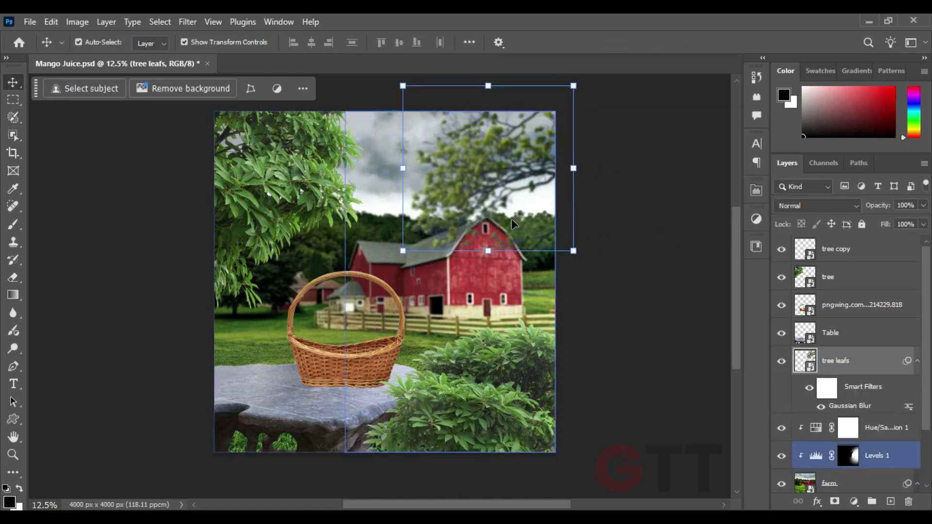
mouse_move(511, 219)
left_mouse_down()
mouse_move(506, 189)
mouse_move(501, 198)
left_mouse_up()
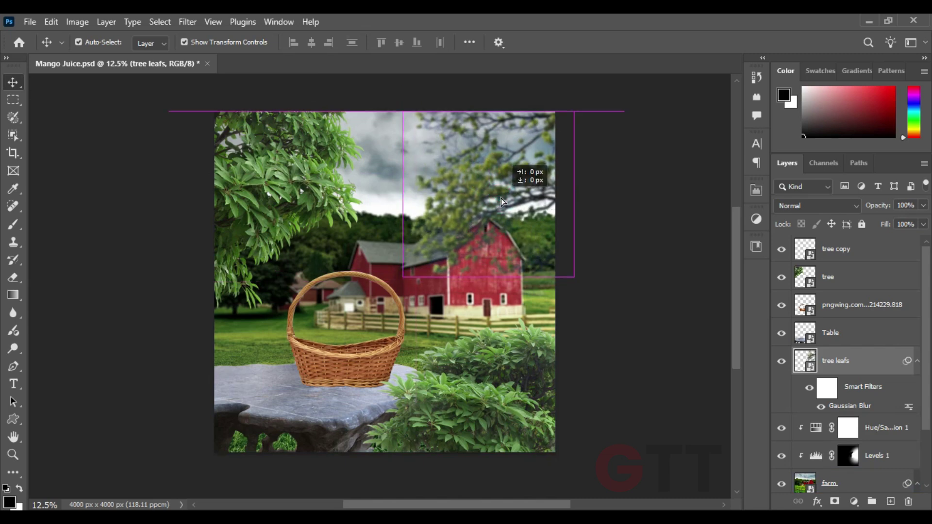
left_click(645, 179)
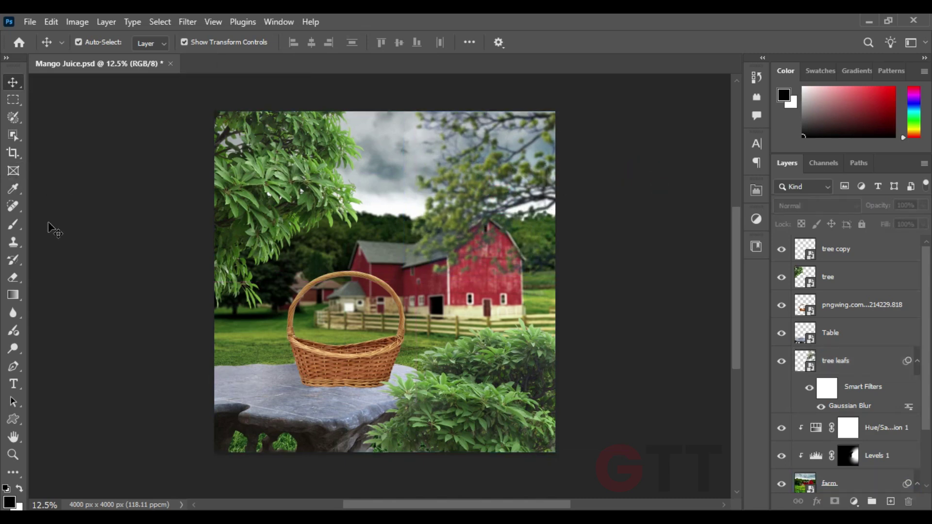
left_click(187, 293)
left_click(154, 286)
Stretch the basket taller and recentre it on the stone table
left_click(378, 338)
key("ctrl+t")
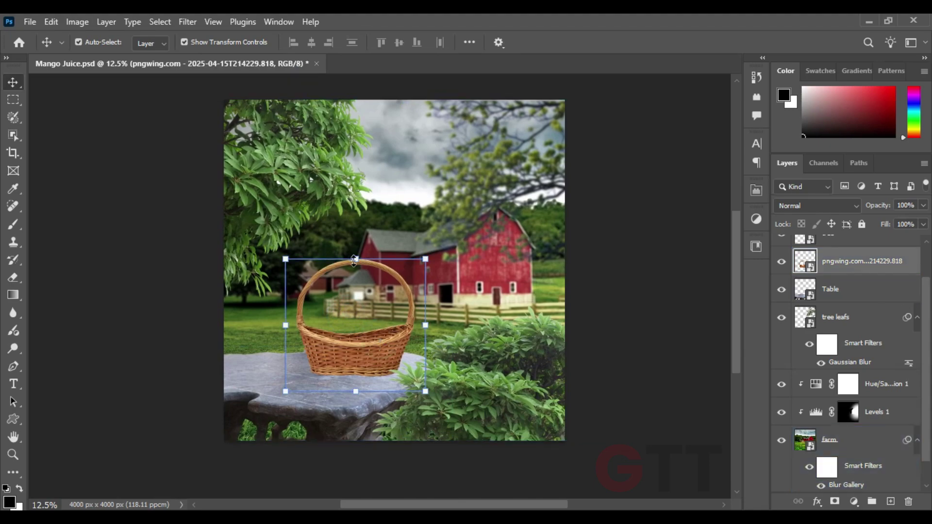
left_click_drag(353, 260, 363, 217)
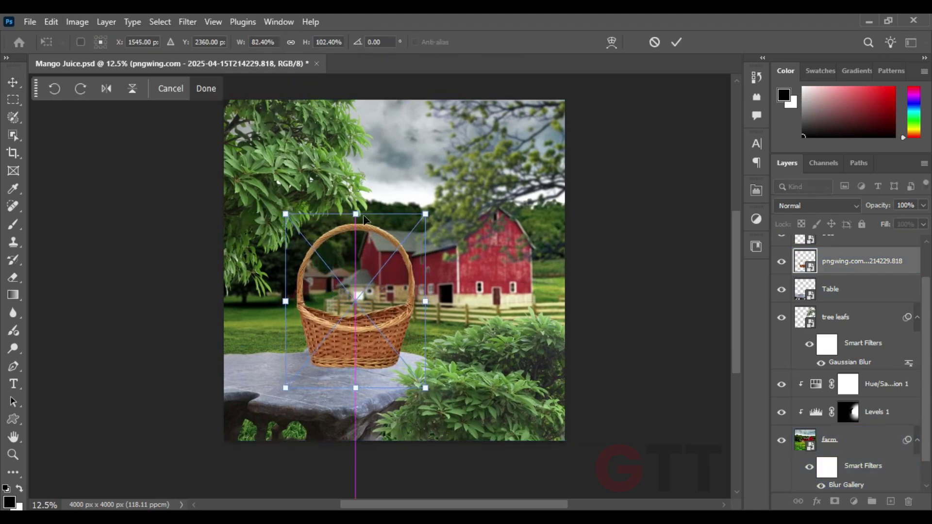
left_click_drag(359, 338, 361, 342)
key("Return")
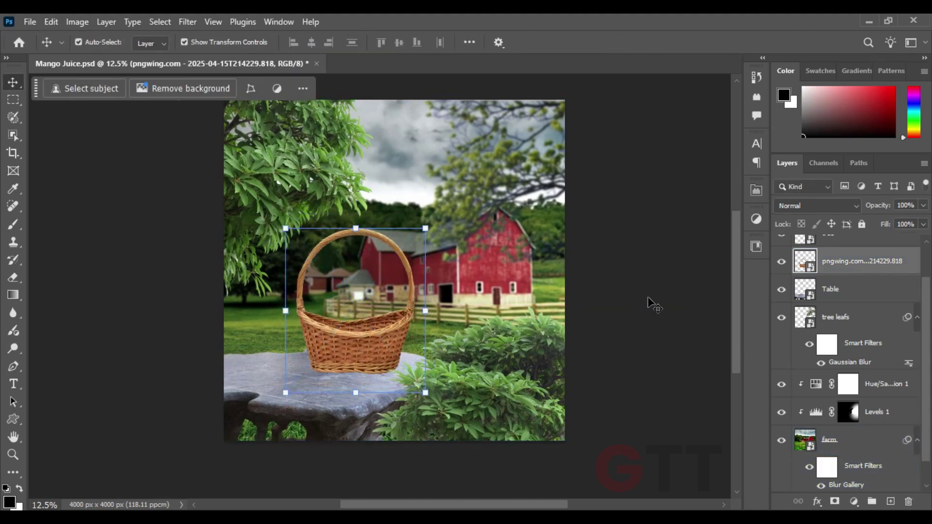
key("ctrl+plus")
key("ctrl+plus")
key("ctrl+plus")
Open the basket smart object, select Layer 1 and ready the Magnetic Lasso
double_click(406, 370)
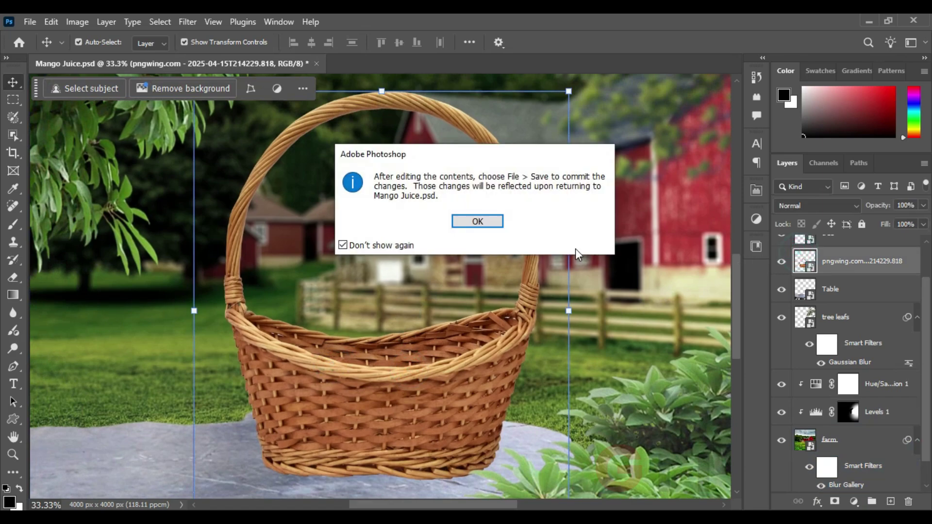
left_click(485, 220)
left_click(620, 252)
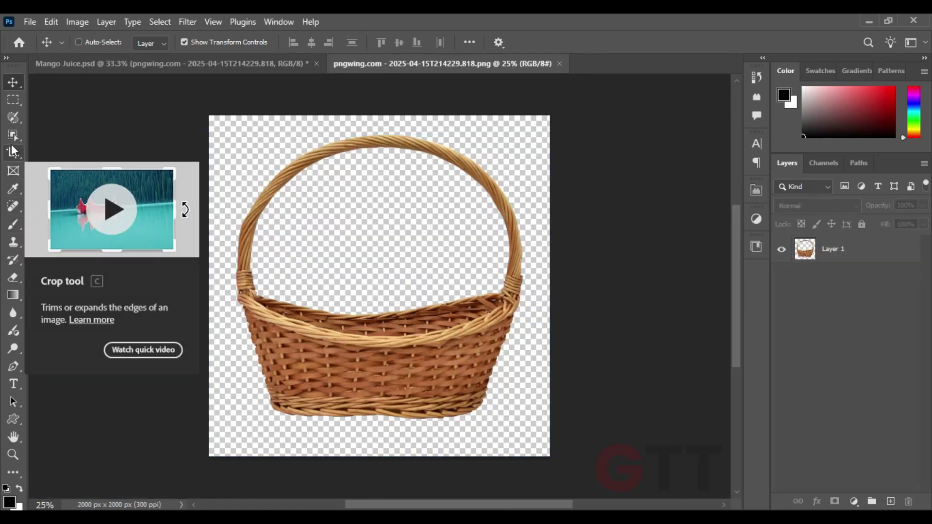
key("ctrl+plus")
key("ctrl+plus")
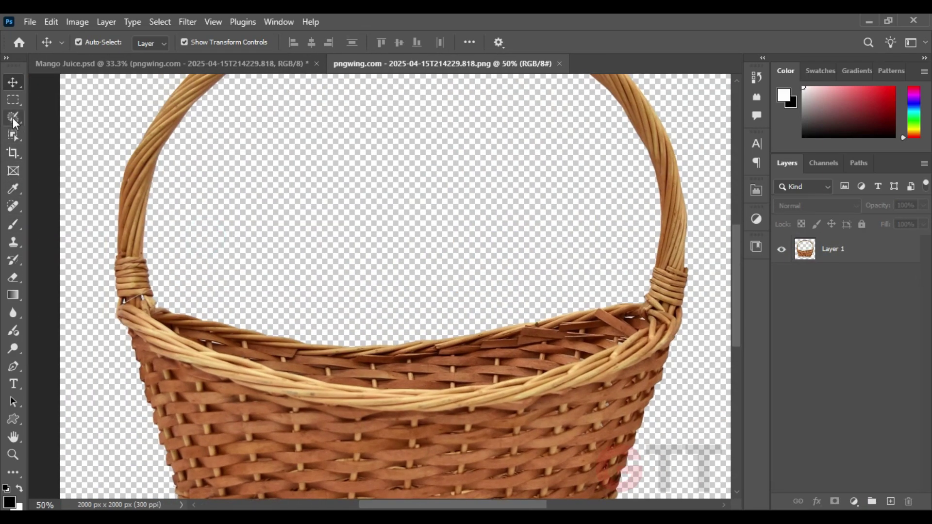
right_click(13, 117)
left_click(48, 146)
left_click(832, 250)
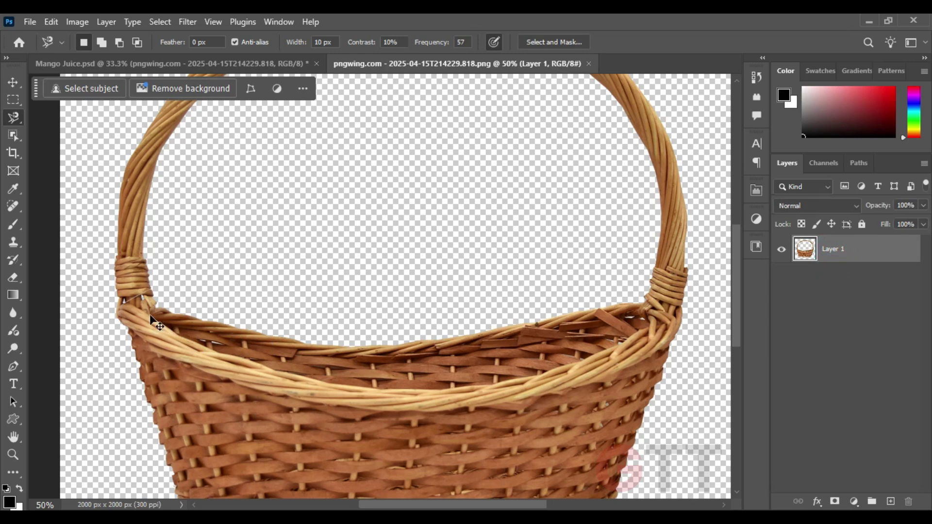
key("ctrl+plus")
Trace the basket's front rim with the Magnetic Lasso into a closed selection
left_click(113, 201)
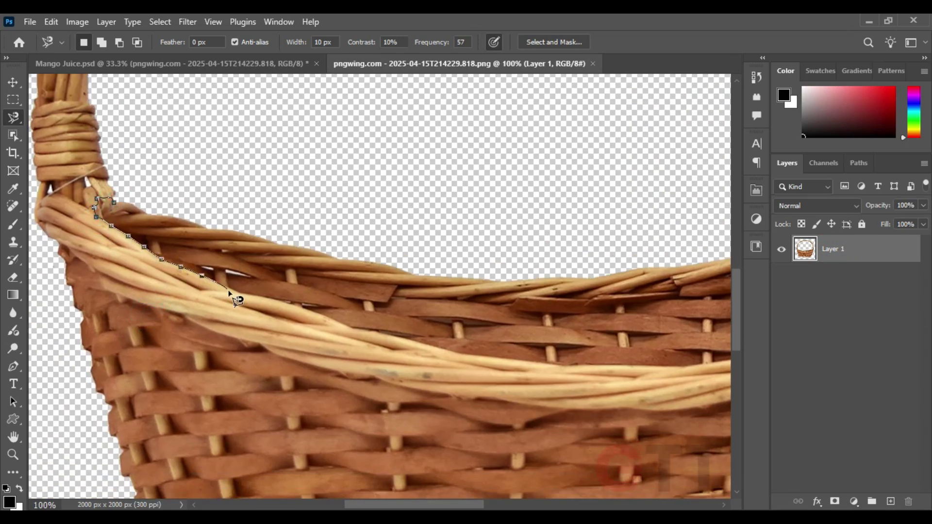
left_click_drag(343, 326, 176, 260)
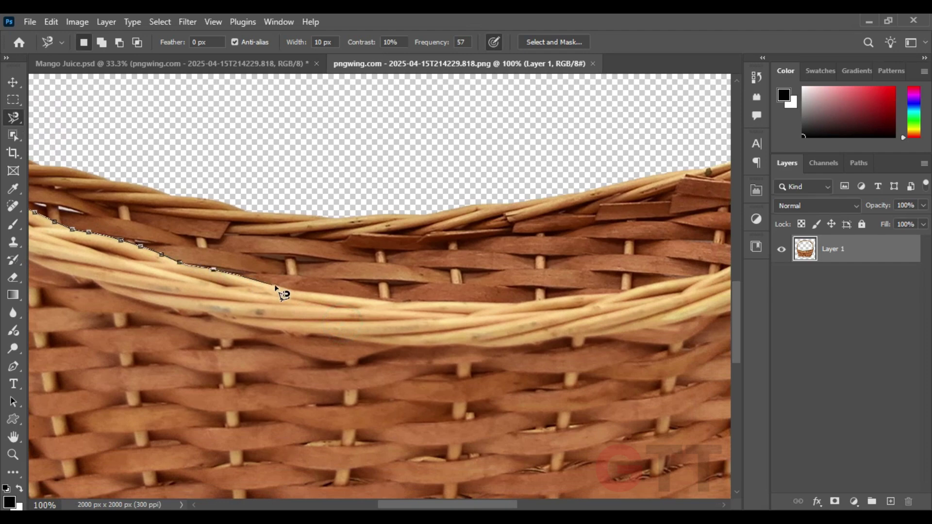
left_click_drag(533, 305, 290, 348)
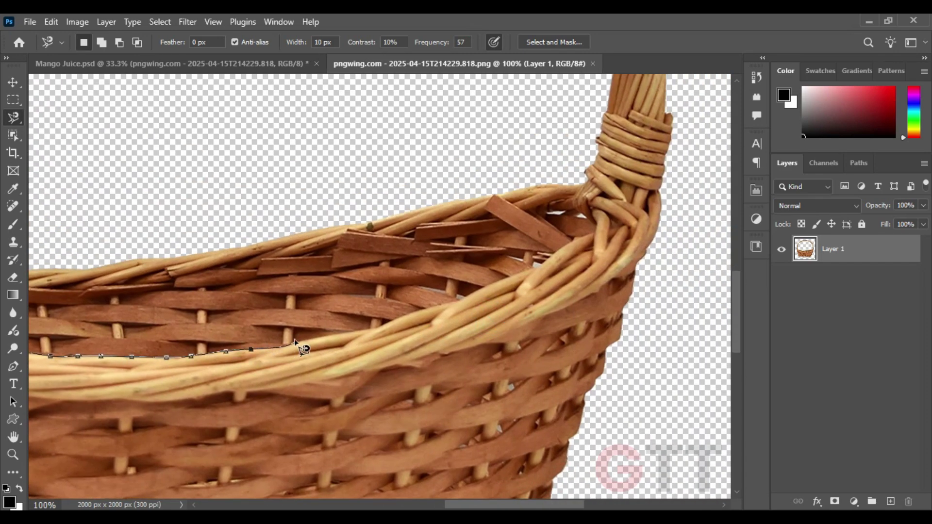
left_click_drag(529, 272, 490, 321)
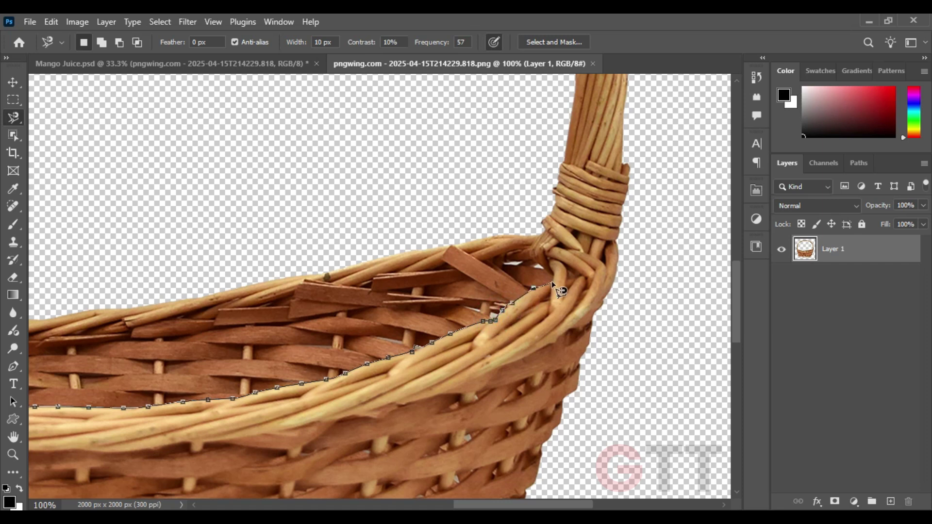
left_click_drag(275, 249, 350, 245)
left_click(216, 225)
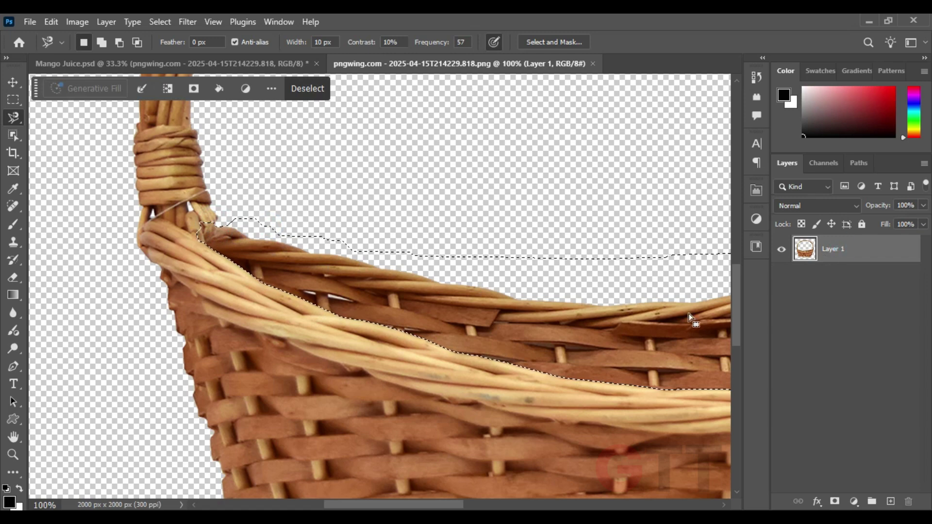
key("ctrl+minus")
key("ctrl+minus")
Mask the basket with the selection inverted to hide the inner back, and save it
left_click(835, 501)
key("ctrl+i")
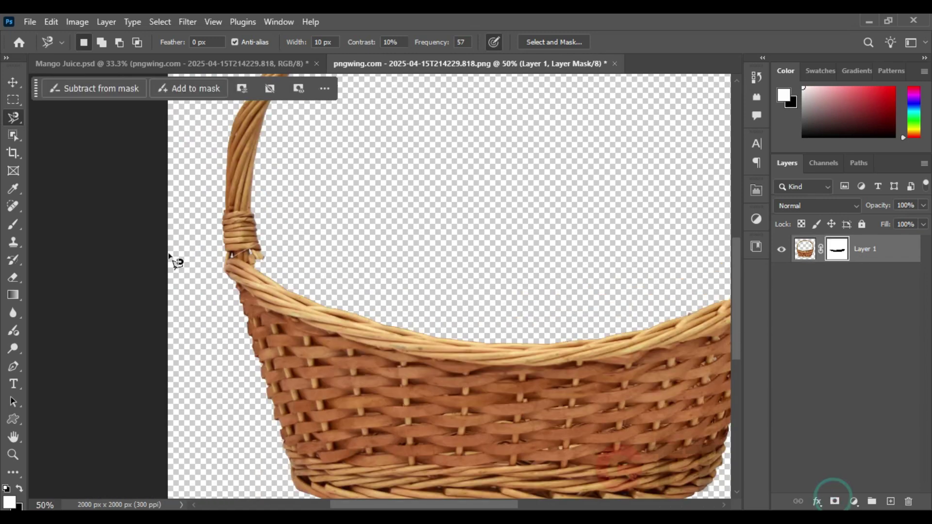
key("v")
key("ctrl+s")
key("ctrl+Tab")
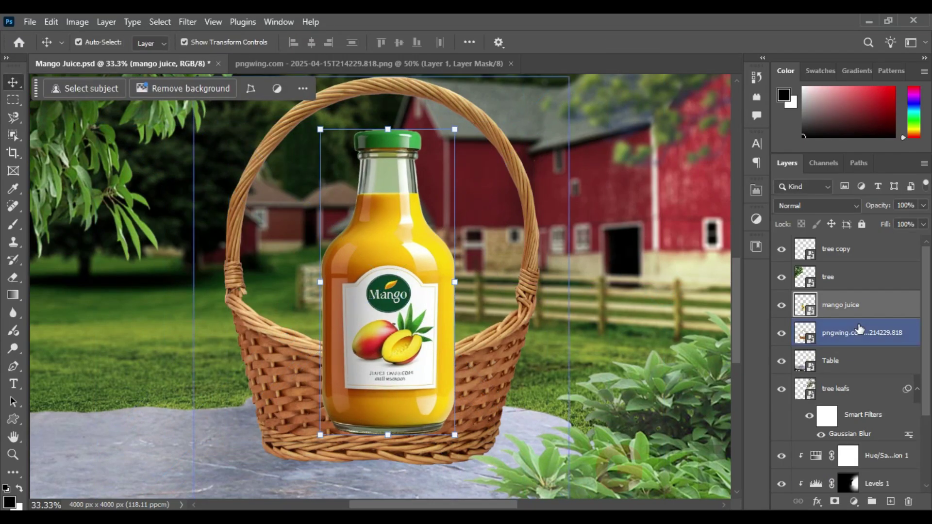
Move the mango juice bottle behind the basket and scale it to fit
left_click_drag(859, 328, 856, 342)
key("ctrl+t")
mouse_move(315, 263)
left_mouse_down()
mouse_move(388, 276)
mouse_move(395, 252)
left_mouse_up()
left_click_drag(388, 142, 388, 100)
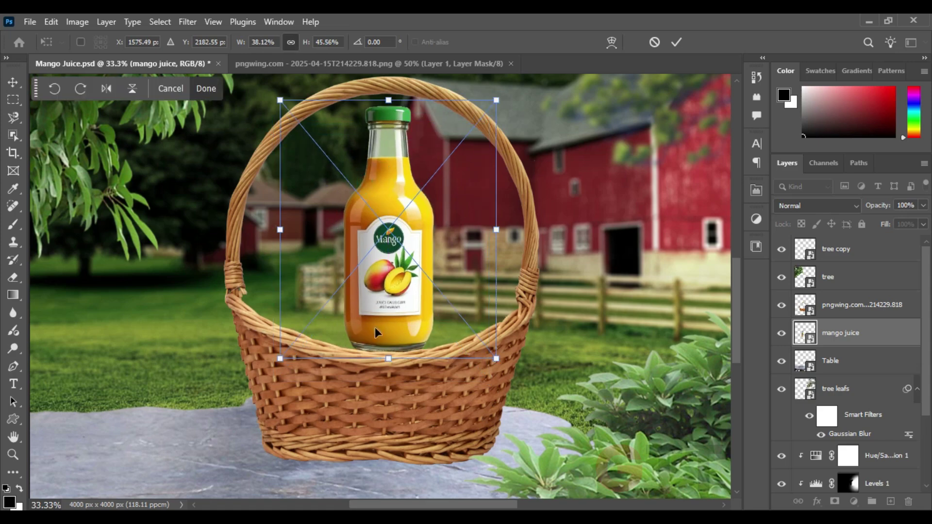
left_click_drag(388, 358, 389, 374)
key("Return")
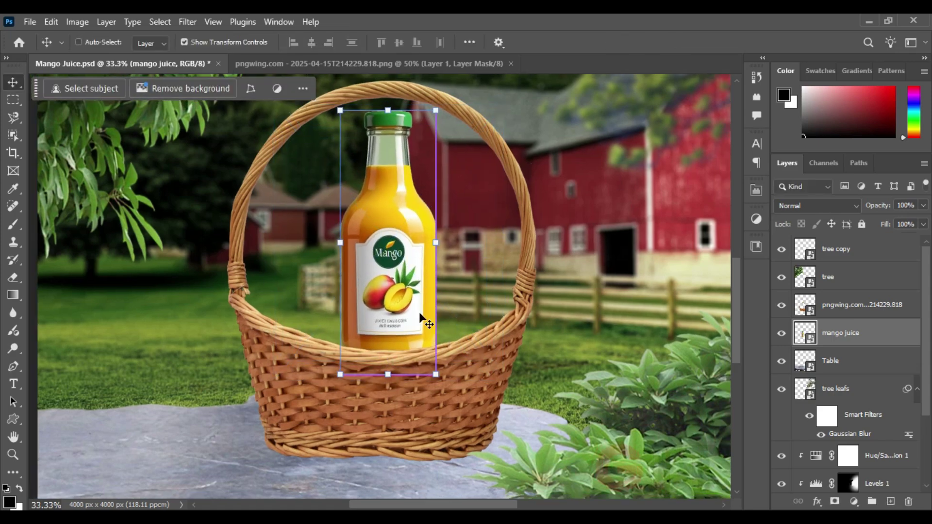
Enlarge the juice bottle further so it stands inside the basket
key("ctrl+minus")
key("ctrl+minus")
key("ctrl+minus")
key("ctrl+0")
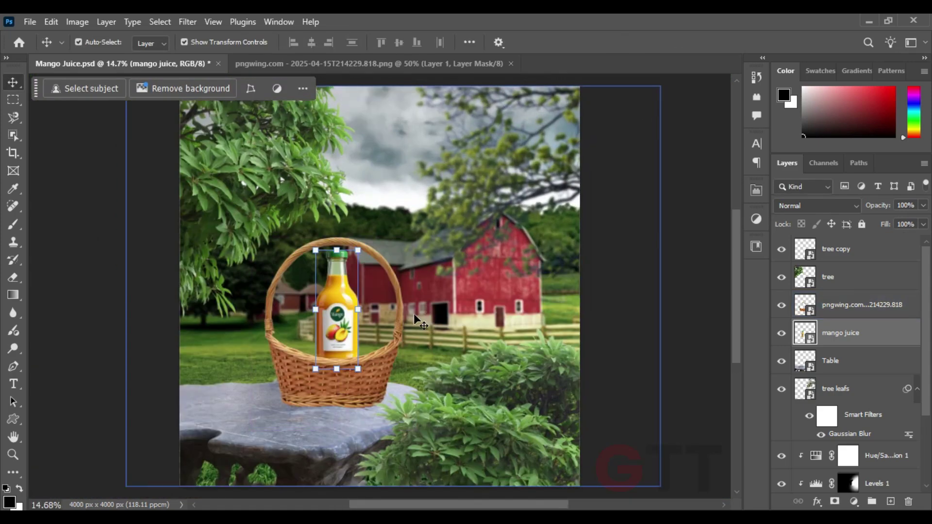
key("ctrl+plus")
key("ctrl+plus")
key("ctrl+plus")
mouse_move(344, 327)
left_mouse_down()
mouse_move(543, 265)
mouse_move(569, 96)
left_mouse_up()
key("ctrl+t")
key("ctrl+minus")
key("ctrl+minus")
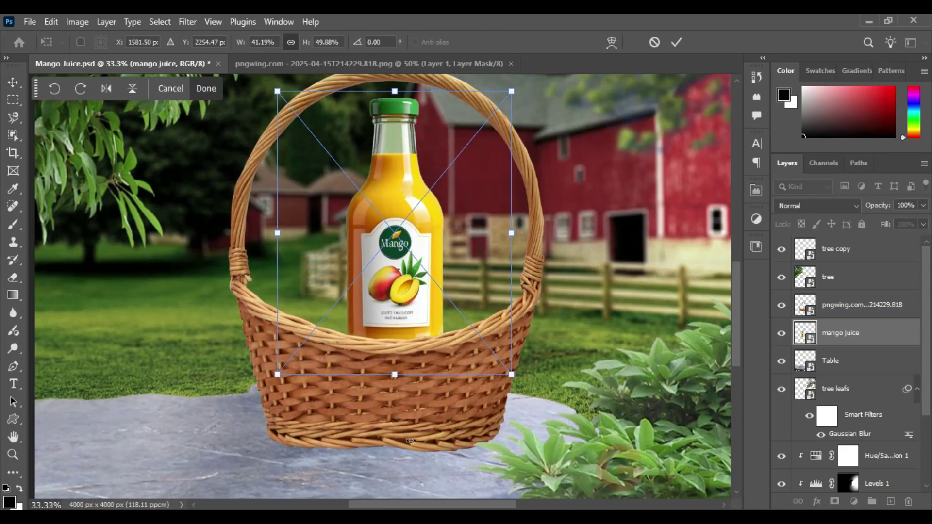
mouse_move(400, 380)
left_mouse_down()
mouse_move(393, 470)
mouse_move(403, 388)
left_mouse_up()
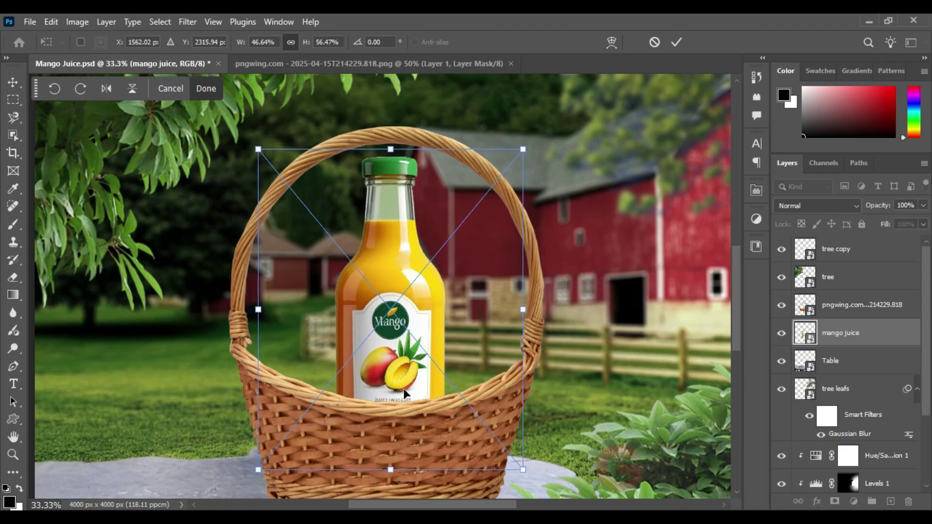
key("Return")
Place the mango image into the ad, shrunk beside the bottle on the right
key("alt+Tab")
mouse_move(742, 115)
left_mouse_down()
mouse_move(544, 474)
mouse_move(492, 382)
left_mouse_up()
mouse_move(668, 287)
left_mouse_down()
mouse_move(579, 279)
mouse_move(436, 287)
mouse_move(503, 310)
mouse_move(428, 333)
left_mouse_up()
Duplicate the mango and tilt the copy into the basket's left side
key("Return")
key("ctrl+t")
left_click_drag(465, 388, 357, 339)
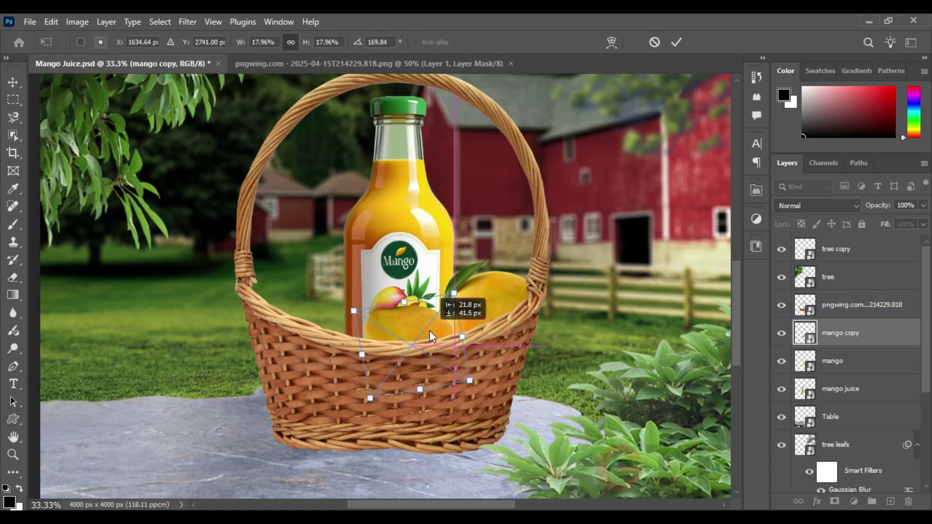
left_click_drag(429, 330, 295, 311)
key("Return")
key("ctrl+t")
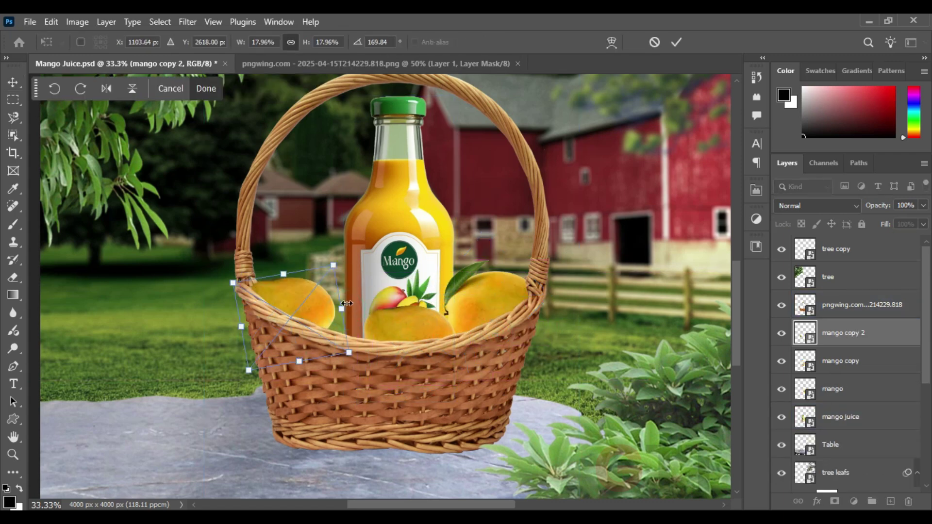
left_click_drag(351, 295, 349, 308)
left_click_drag(301, 291, 358, 315)
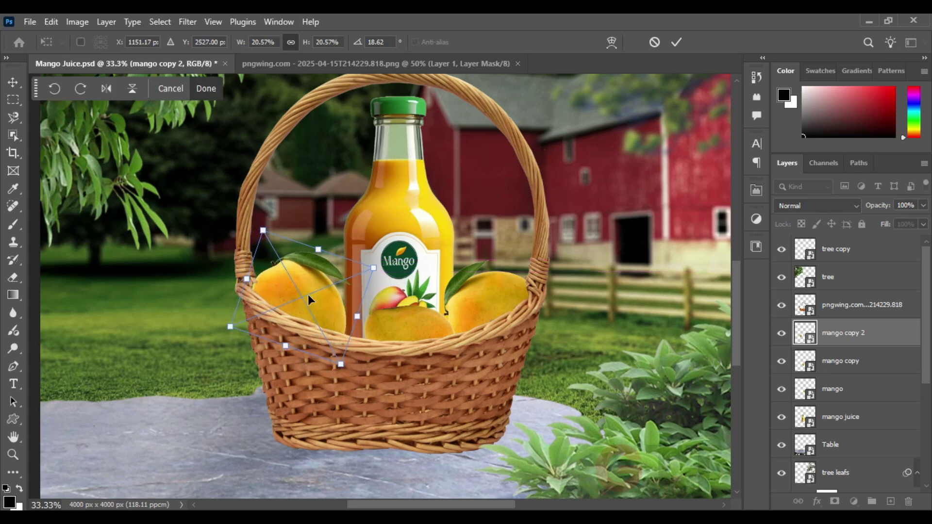
key("Return")
Add another mango copy rotated to rest against the bottle, and nudge the front mango
left_click_drag(322, 310, 406, 277, "alt")
key("ctrl+t")
left_click_drag(367, 322, 391, 345)
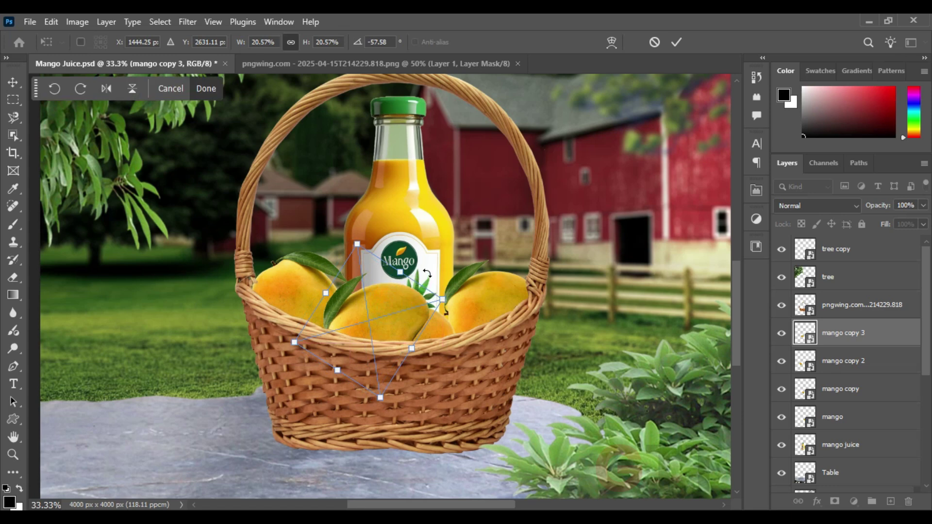
mouse_move(427, 273)
left_mouse_down()
mouse_move(424, 312)
mouse_move(455, 320)
left_mouse_up()
key("Return")
key("ctrl+t")
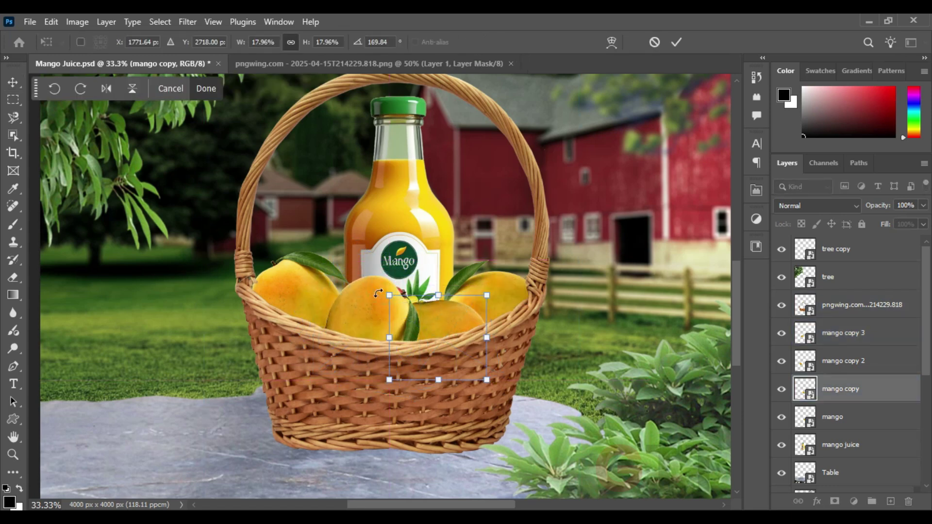
key("Return")
left_click_drag(359, 302, 369, 310)
left_click_drag(440, 311, 455, 324)
Rescale and shift the juice bottle among the mangoes
left_click(403, 222)
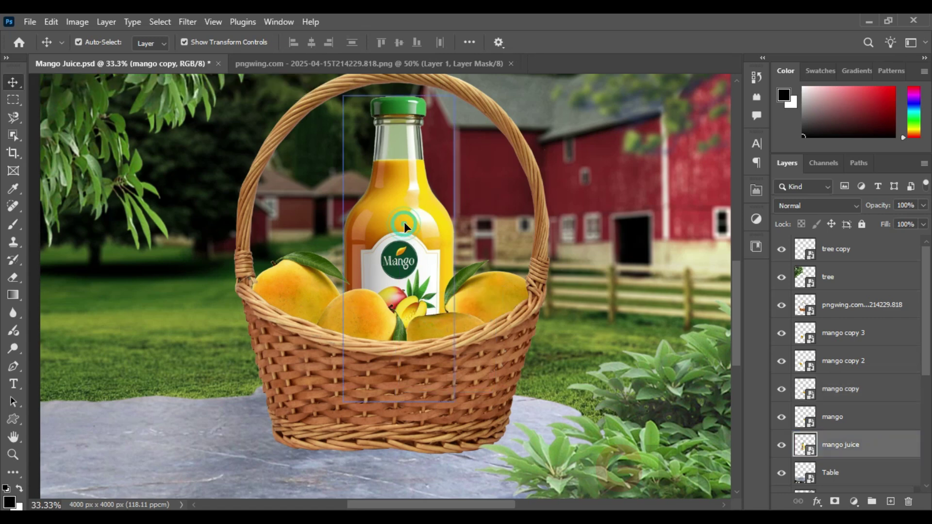
key("ctrl+t")
left_click_drag(403, 381, 403, 371)
left_click_drag(410, 316, 411, 298)
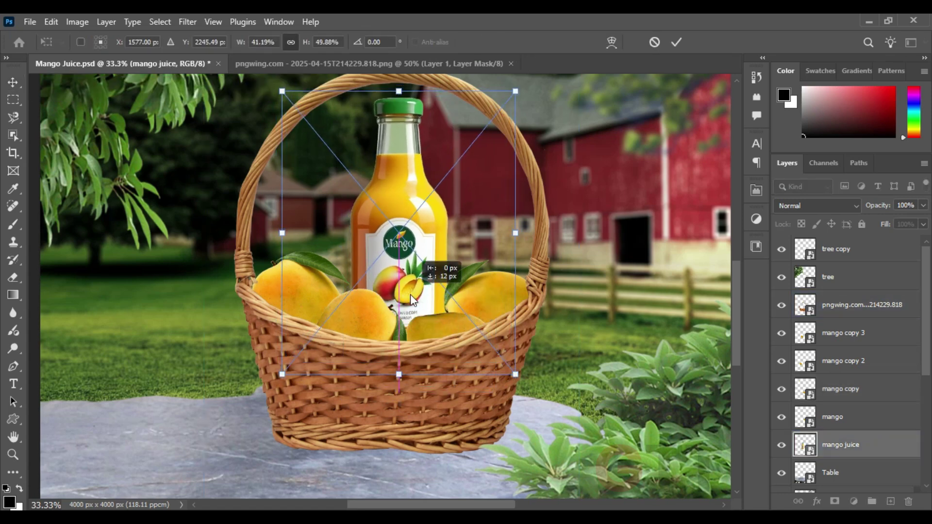
key("Return")
Enlarge the left-hand mango slightly and raise the bottle a little
left_click(445, 302)
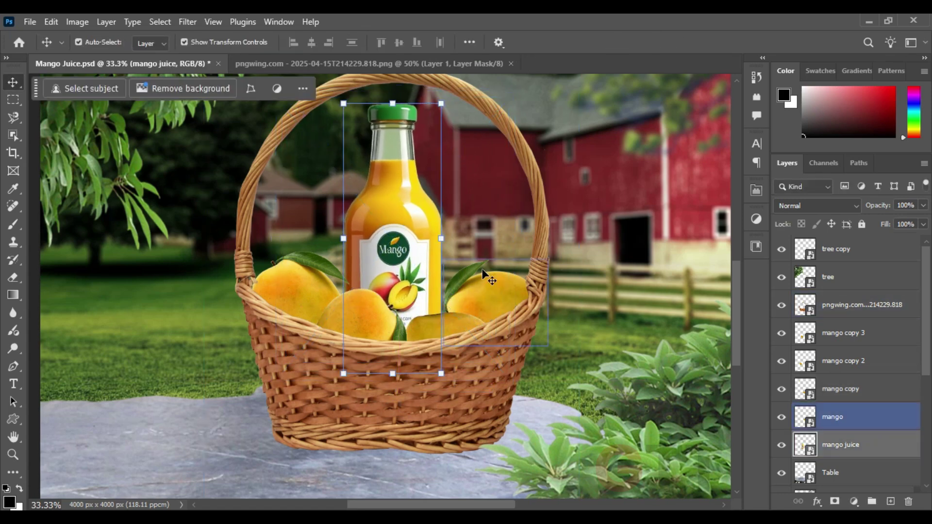
left_click(319, 307)
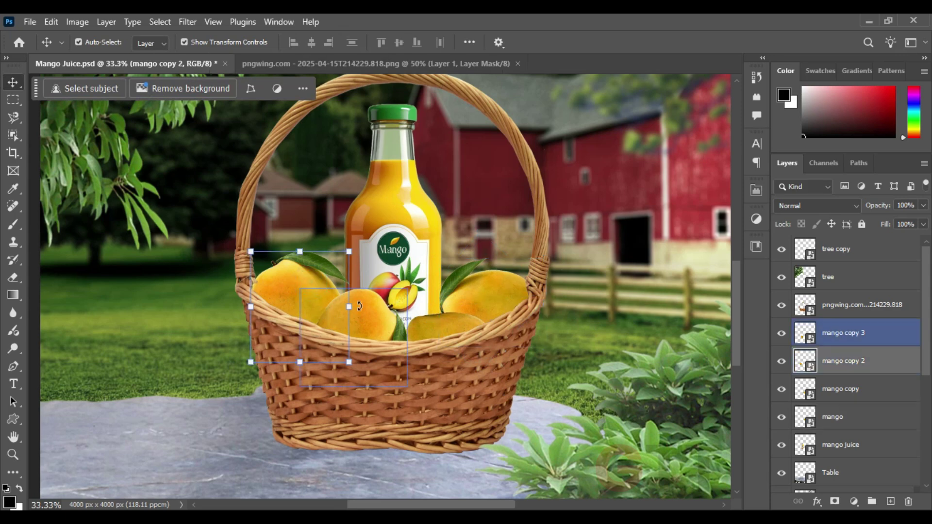
key("ctrl+t")
left_click_drag(318, 289, 324, 283)
left_click_drag(248, 290, 239, 288)
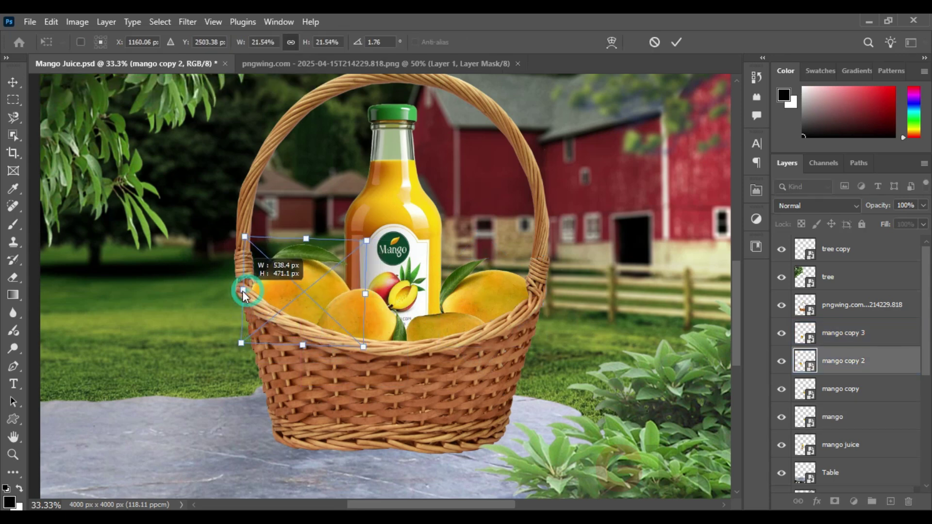
key("Return")
left_click(382, 324)
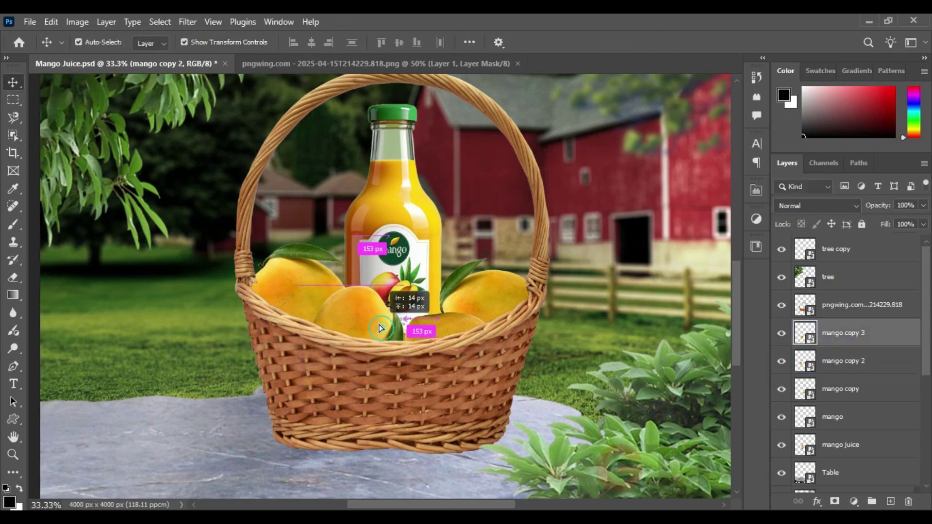
left_click_drag(414, 252, 413, 241)
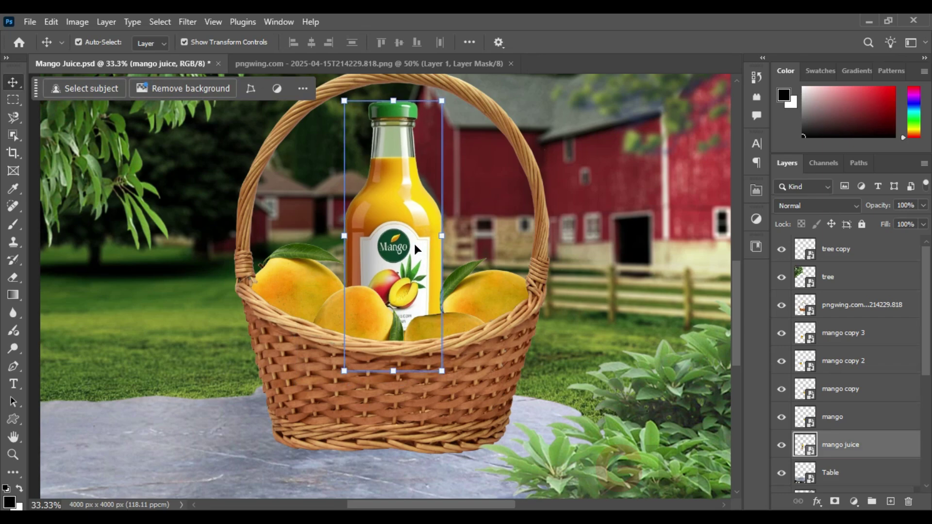
key("ctrl+minus")
key("ctrl+minus")
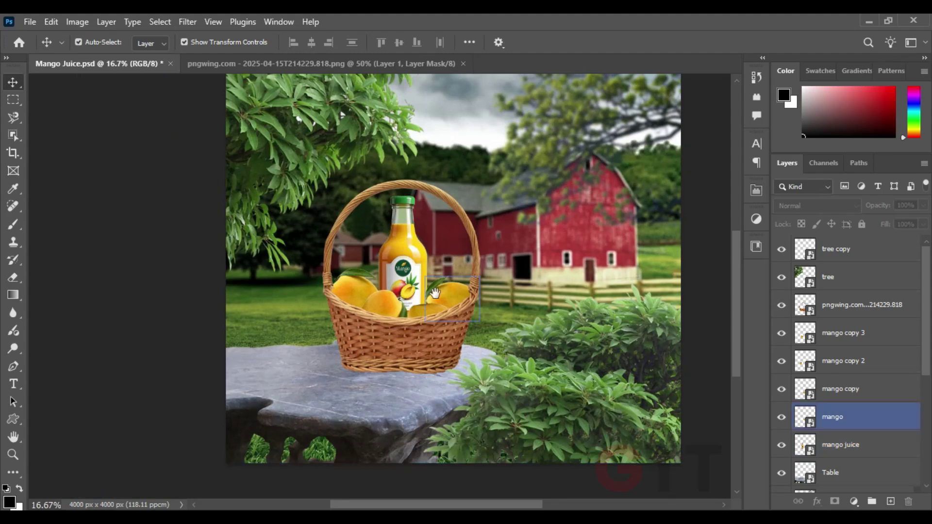
Add an empty layer below the basket and set up a soft brush
left_click(854, 305)
left_click(890, 501, "ctrl")
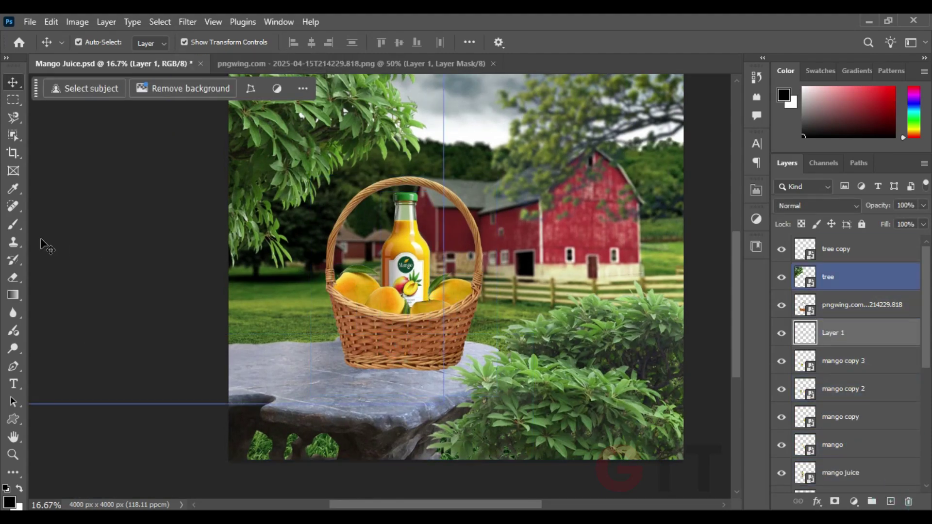
key("b")
right_click(489, 348)
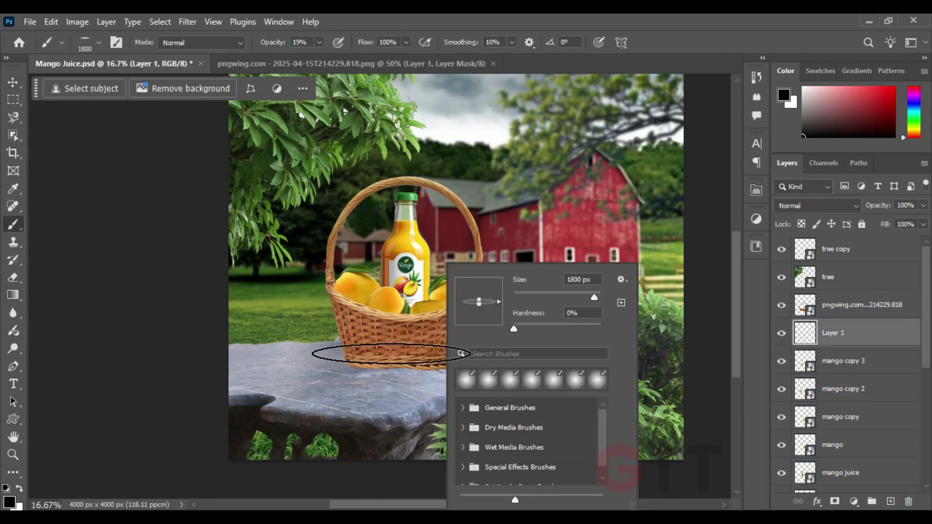
key("Escape")
scroll(443, 400, "up", 4)
scroll(422, 340, "down", 3)
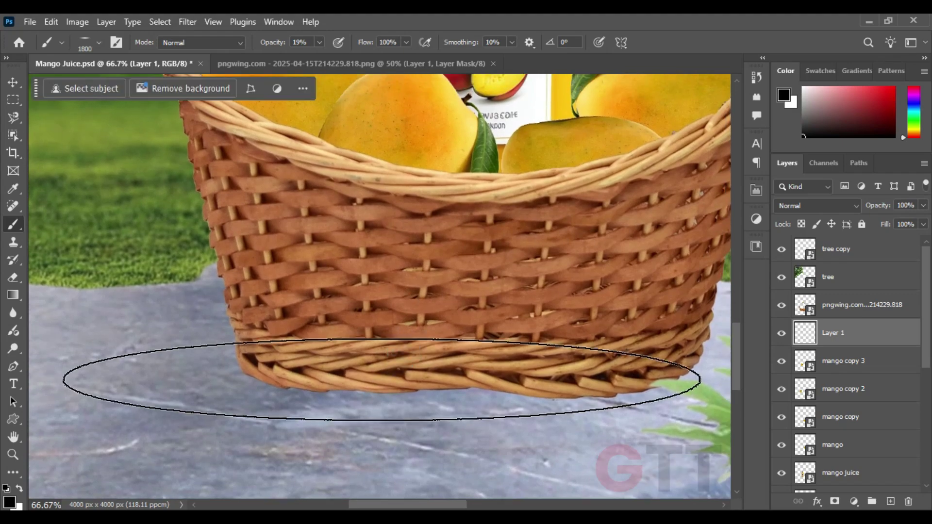
key("bracketleft")
Brush a soft dark shadow at 16% opacity under the basket
scroll(337, 337, "up", 1)
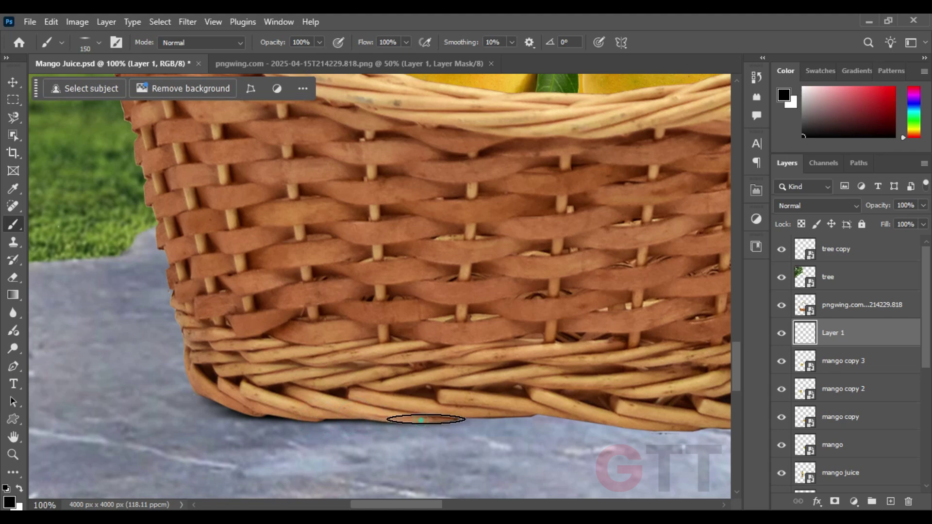
left_click_drag(421, 419, 293, 389)
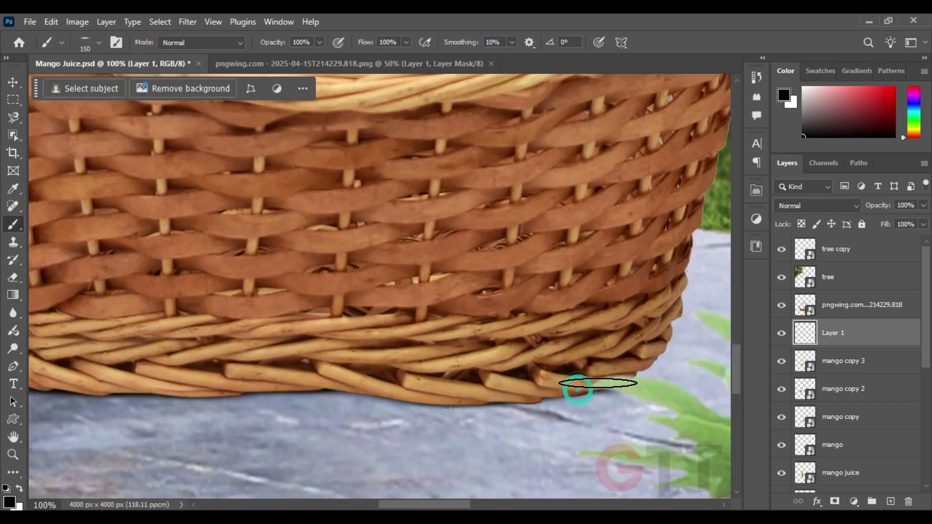
scroll(508, 413, "down", 3)
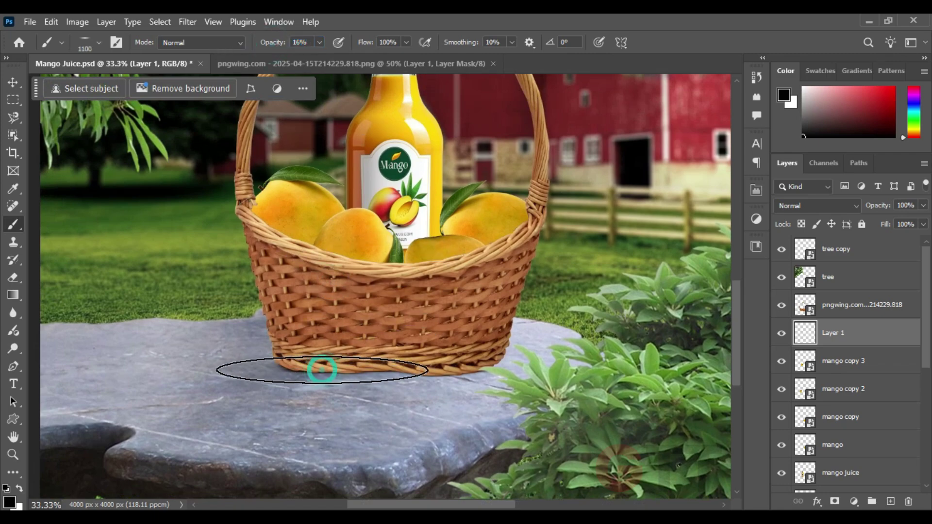
key("bracketright")
key("bracketright")
key("bracketright")
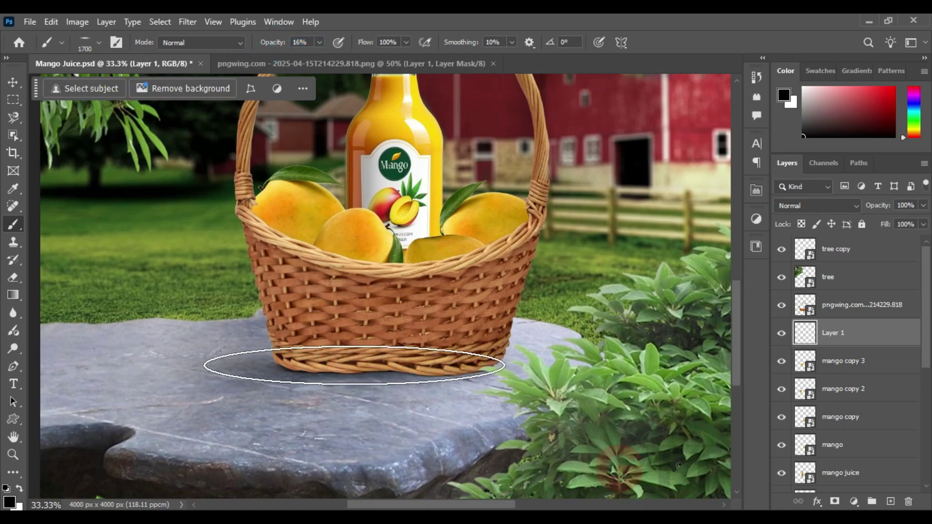
key("ctrl+minus")
key("ctrl+minus")
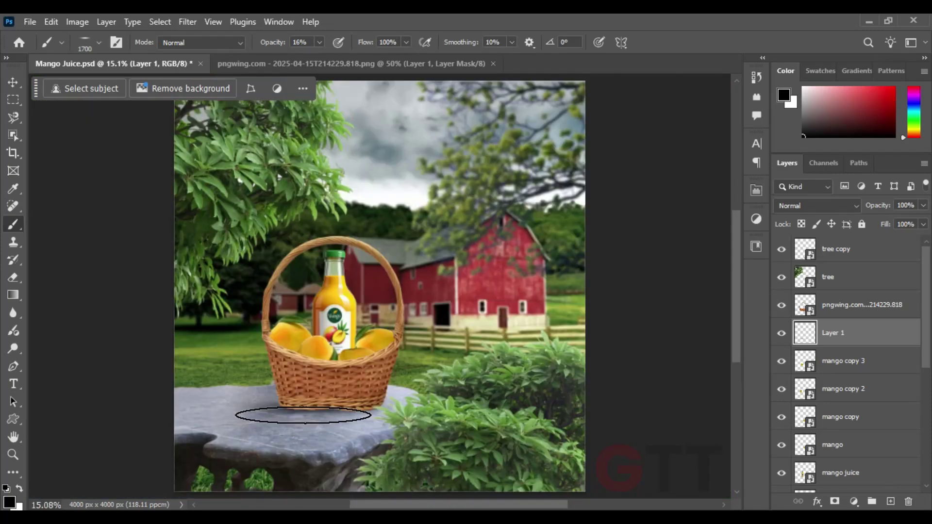
left_click(292, 360)
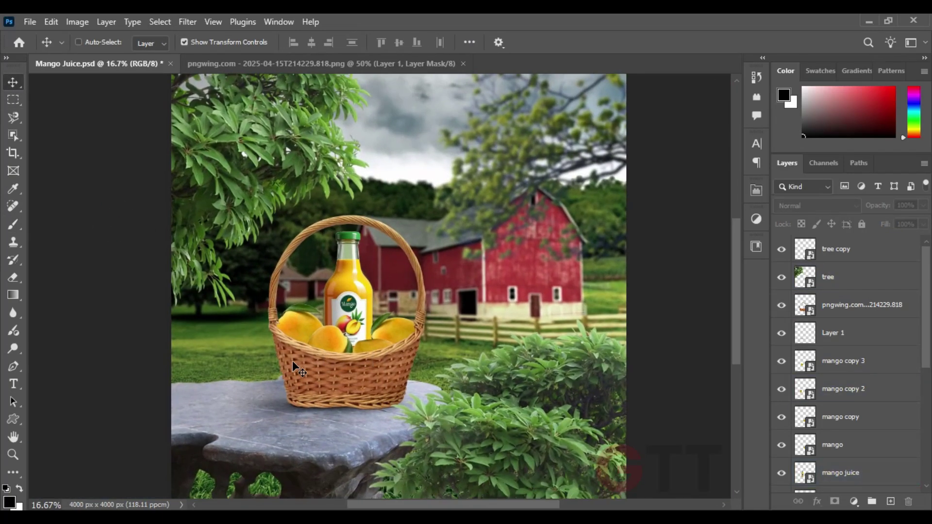
scroll(292, 360, "up", 4)
Add a Curves adjustment above the basket with its top point pulled down to darken it
left_click(861, 305)
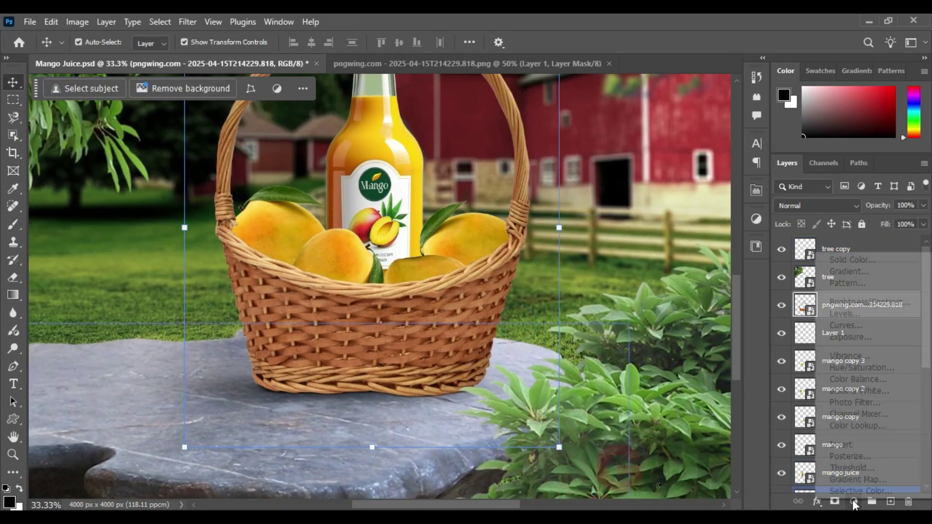
left_click(853, 501)
left_click(854, 326)
left_click_drag(722, 266, 738, 349)
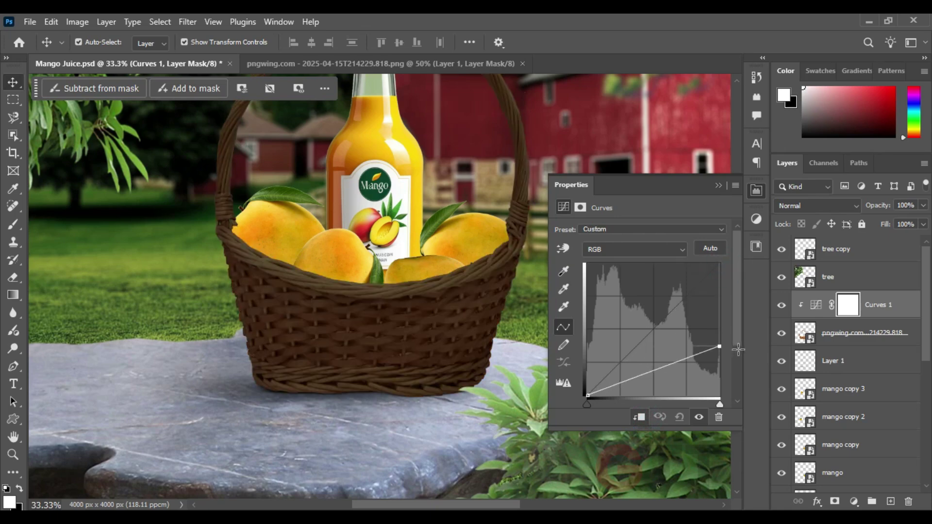
left_click(722, 185)
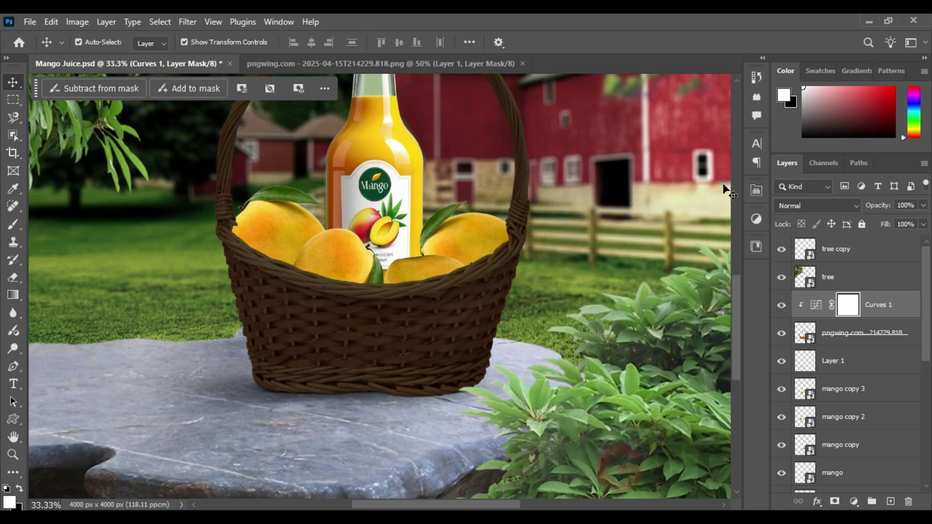
Set up a small soft brush for painting the Curves mask
scroll(530, 193, "up", 3)
key("b")
right_click(505, 345)
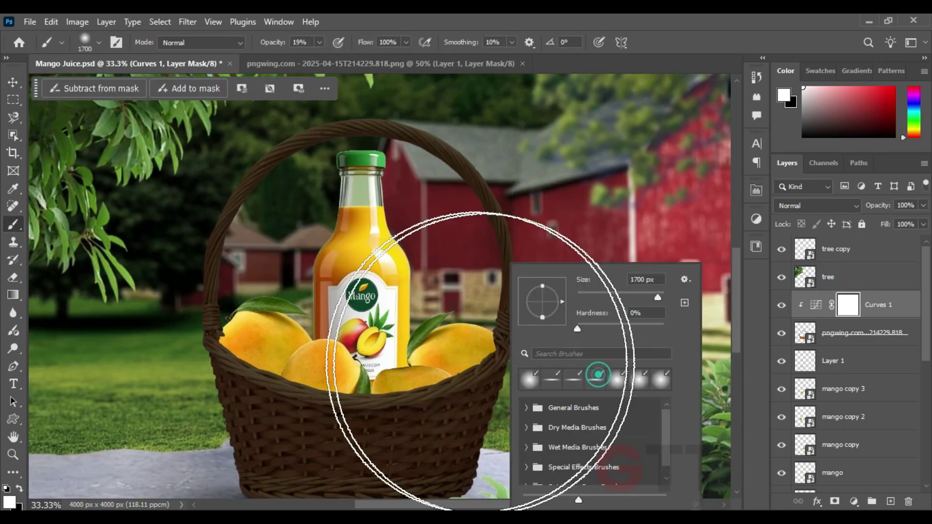
key("Escape")
scroll(402, 279, "right", 3)
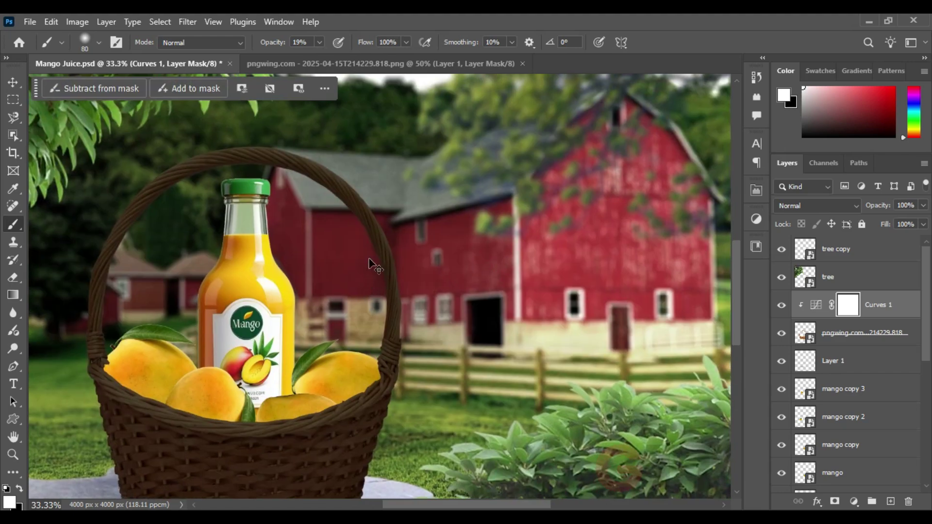
scroll(375, 262, "up", 3)
scroll(372, 346, "up", 3)
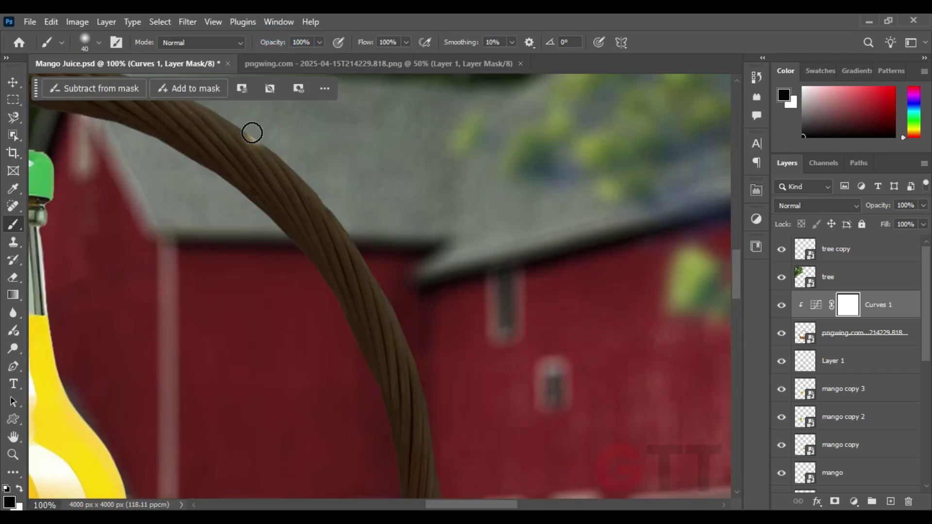
scroll(340, 204, "down", 3)
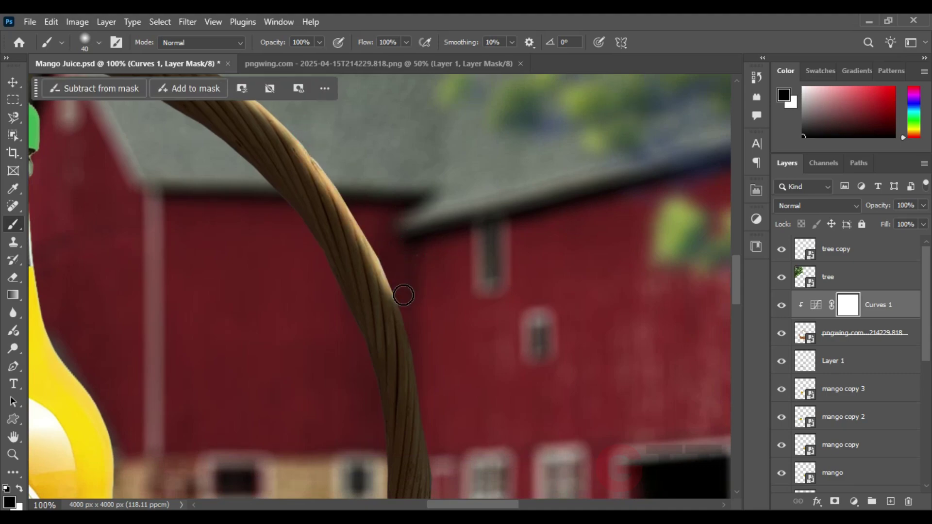
scroll(417, 243, "down", 3)
Paint the Curves mask along the handle and basket edges to keep them bright
left_click_drag(462, 407, 467, 241)
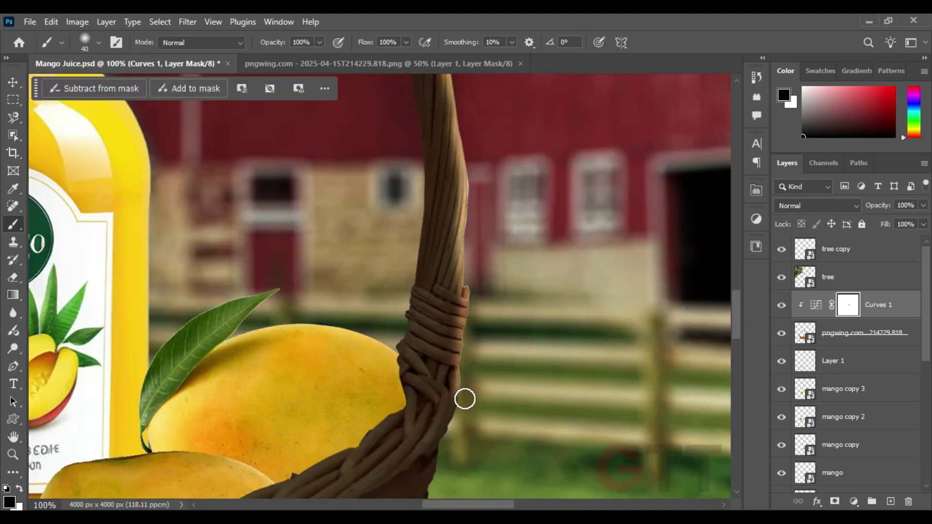
mouse_move(464, 398)
left_mouse_down()
mouse_move(528, 227)
mouse_move(568, 167)
left_mouse_up()
left_click_drag(486, 450, 575, 309)
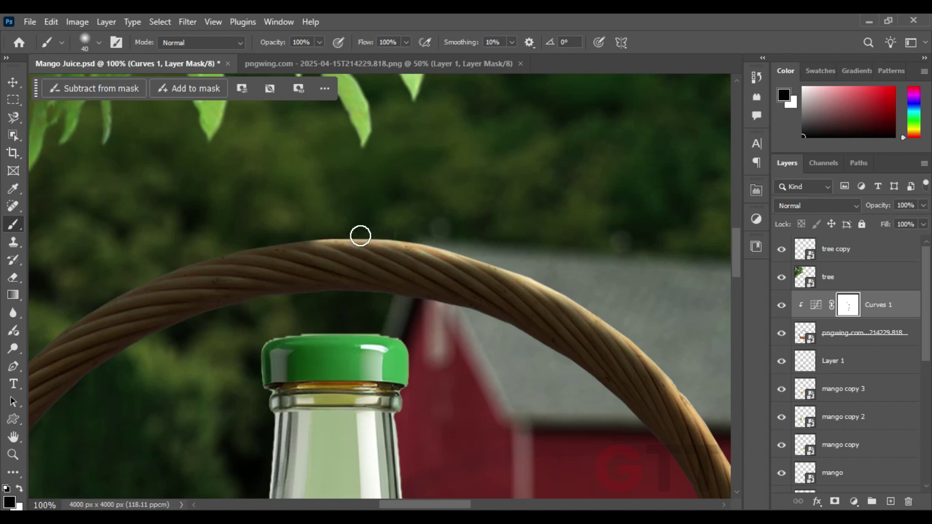
mouse_move(360, 236)
left_mouse_down()
mouse_move(449, 206)
mouse_move(385, 235)
left_mouse_up()
left_click_drag(347, 271, 465, 208)
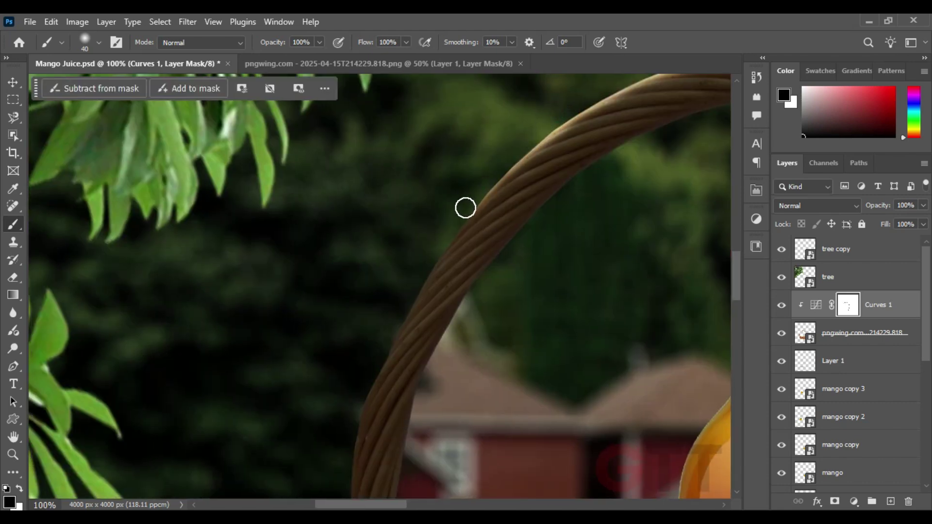
left_click_drag(399, 309, 446, 156)
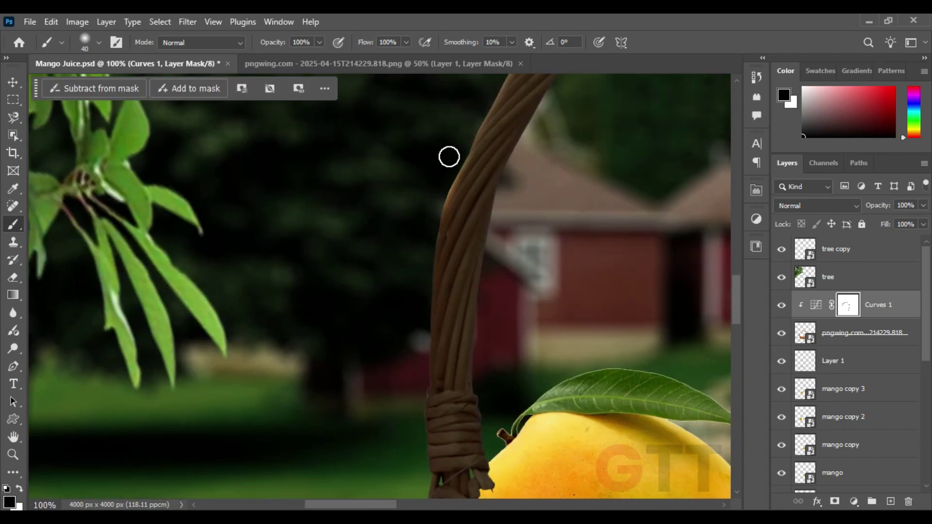
mouse_move(412, 362)
left_mouse_down()
mouse_move(453, 289)
mouse_move(448, 235)
left_mouse_up()
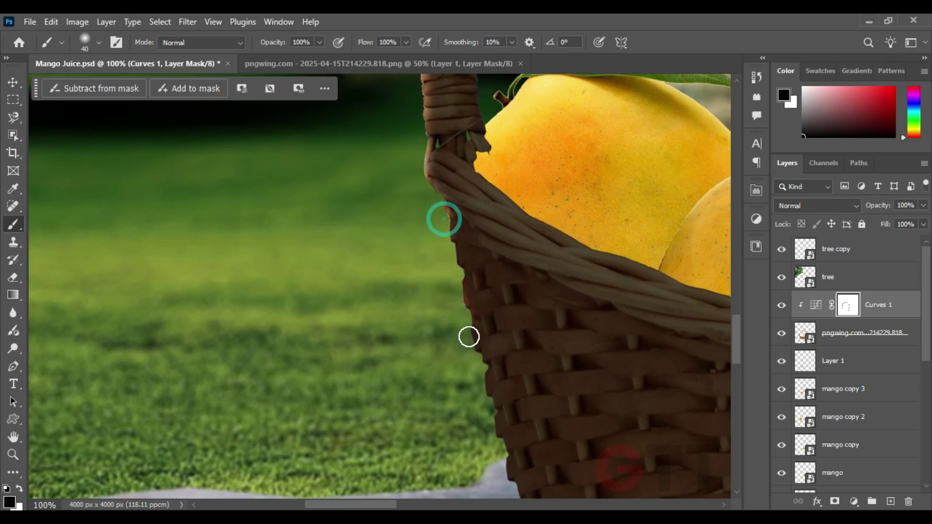
scroll(467, 365, "down", 5)
scroll(470, 407, "down", 3, "alt")
left_click_drag(475, 422, 384, 394)
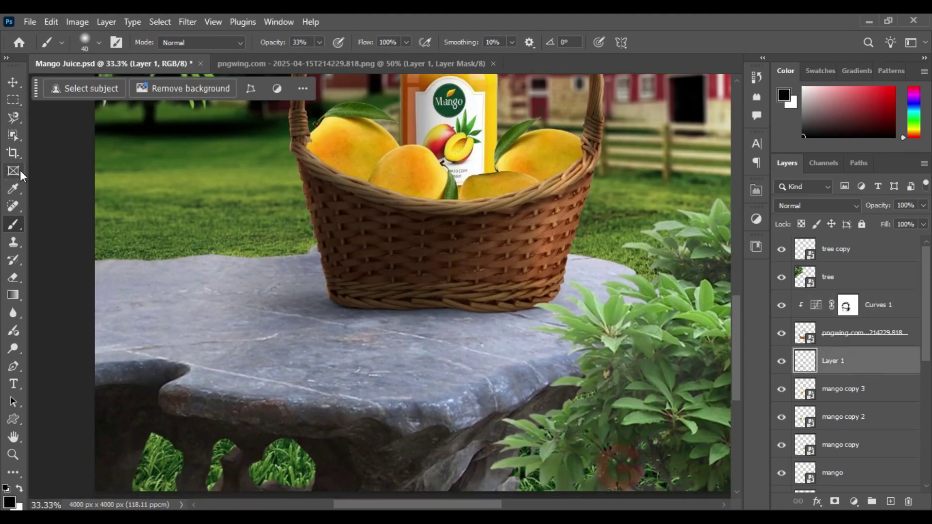
Draw a polygonal shadow shape under the basket and fill it with black
right_click(14, 117)
left_click(73, 131)
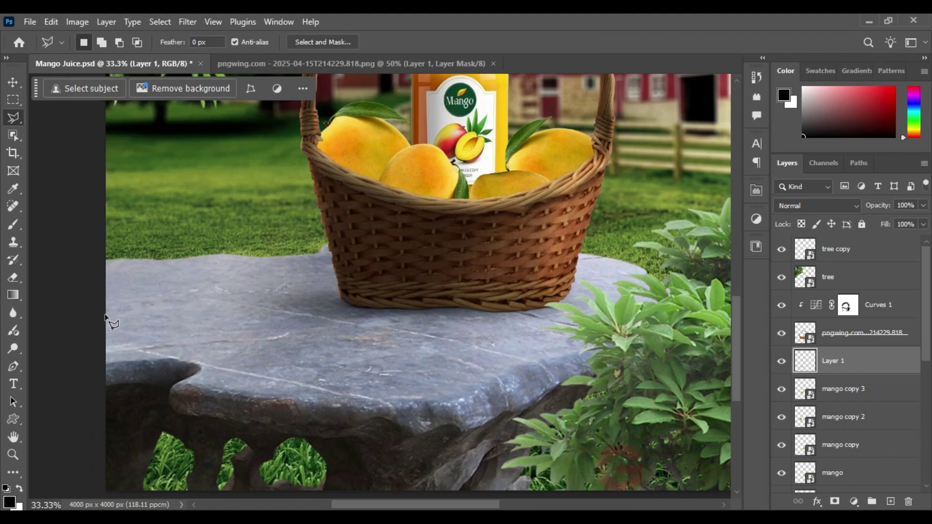
left_click(106, 313)
left_click(283, 288)
left_click(376, 275)
left_click(548, 274)
left_click(107, 315)
key("alt+BackSpace")
key("ctrl+d")
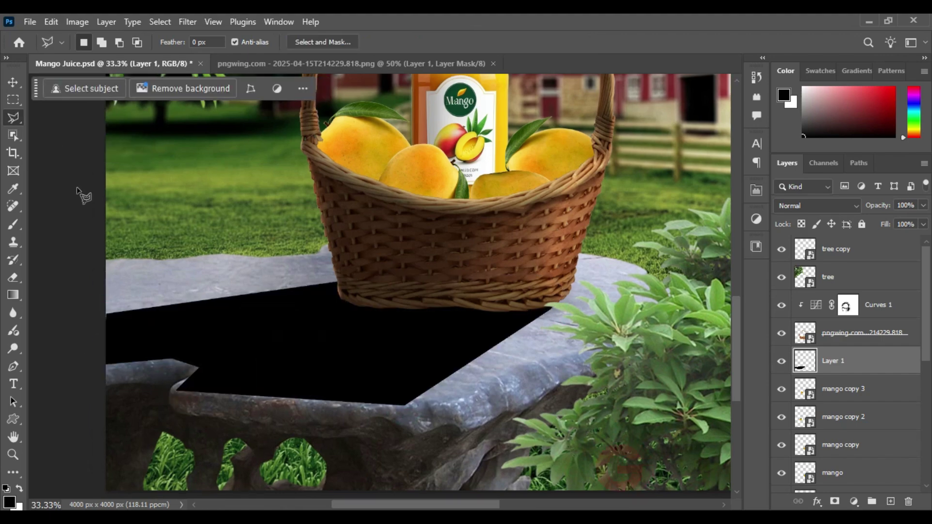
Convert the black shadow to a smart object and skew it onto the table
key("v")
left_click(924, 163)
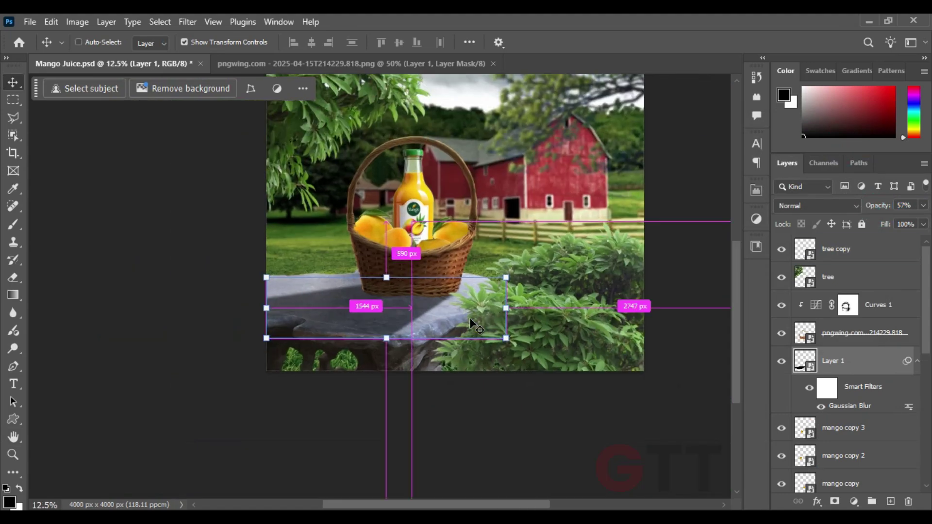
key("ctrl+t")
mouse_move(593, 293)
left_mouse_down()
mouse_move(604, 311)
mouse_move(591, 303)
left_mouse_up()
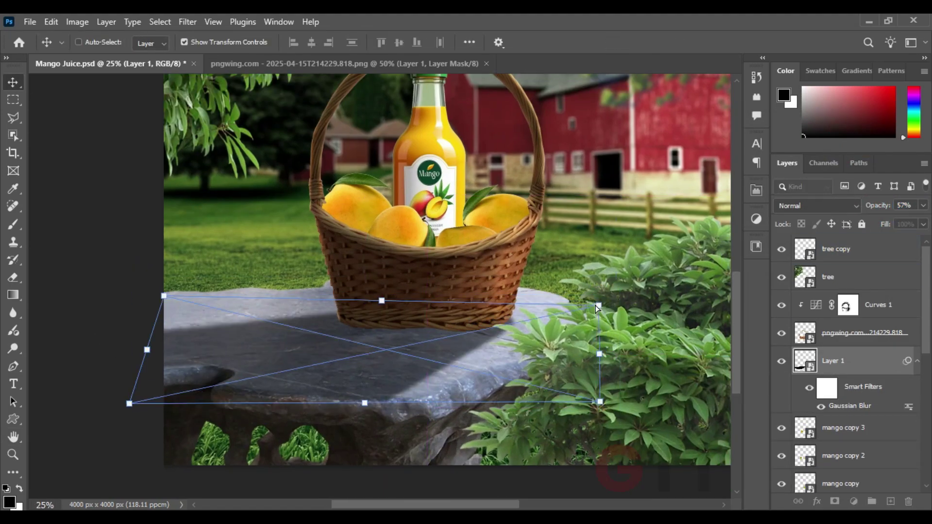
left_click_drag(832, 361, 832, 403)
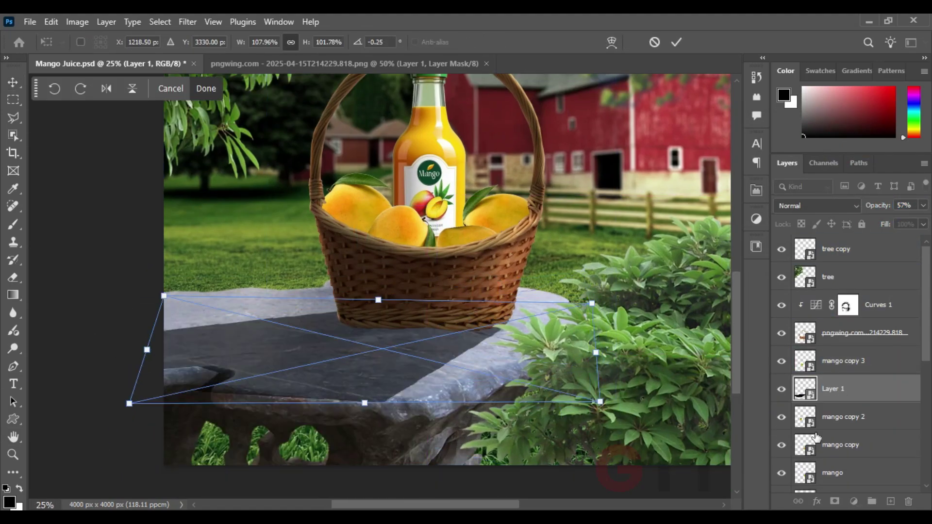
key("Return")
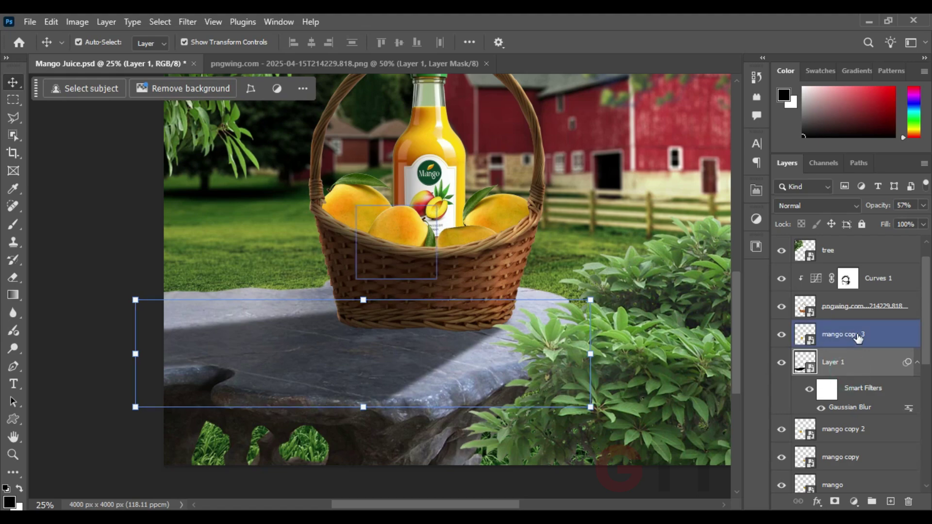
Move mango copy 3 below the shadow, then brush a dark contact shadow on Layer 2
left_click_drag(858, 338, 857, 422)
left_click(832, 334)
key("ctrl+shift+alt+n")
key("b")
right_click(446, 262)
key("Escape")
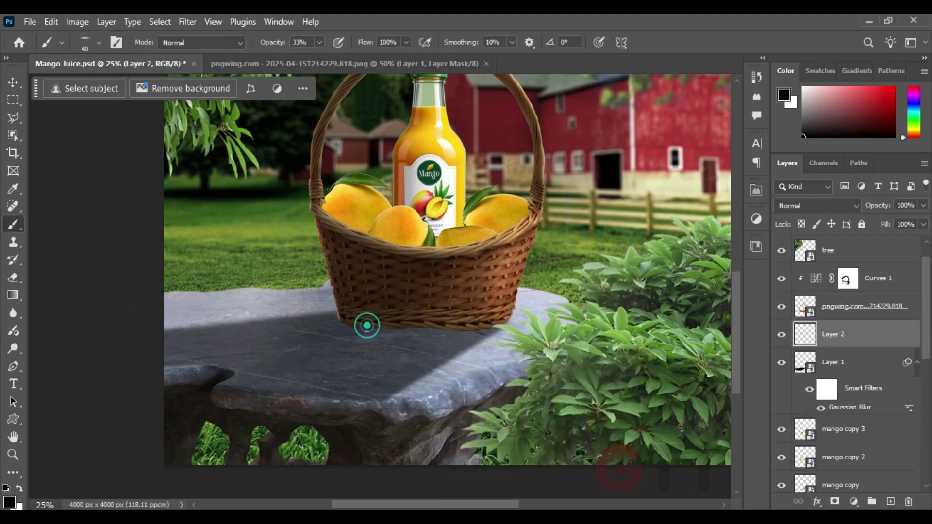
mouse_move(433, 323)
left_mouse_down()
mouse_move(312, 339)
mouse_move(364, 326)
left_mouse_up()
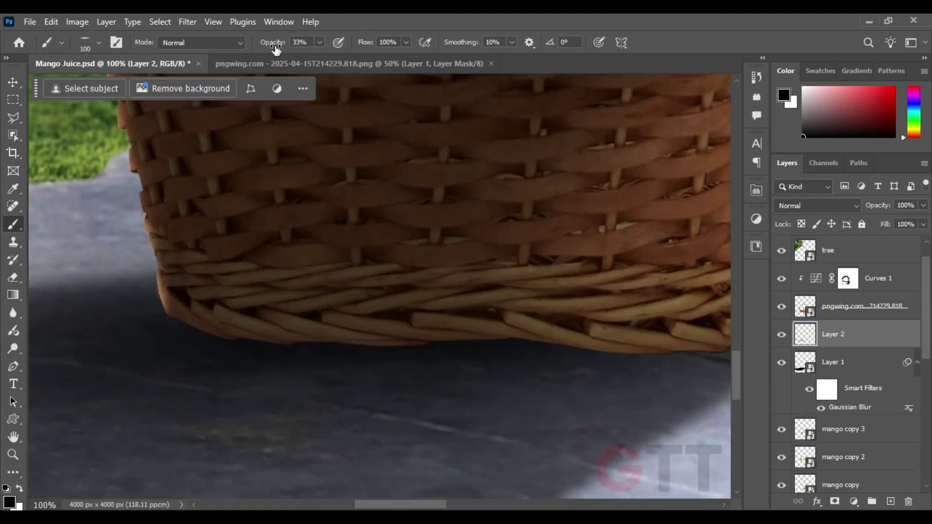
key("ctrl+0")
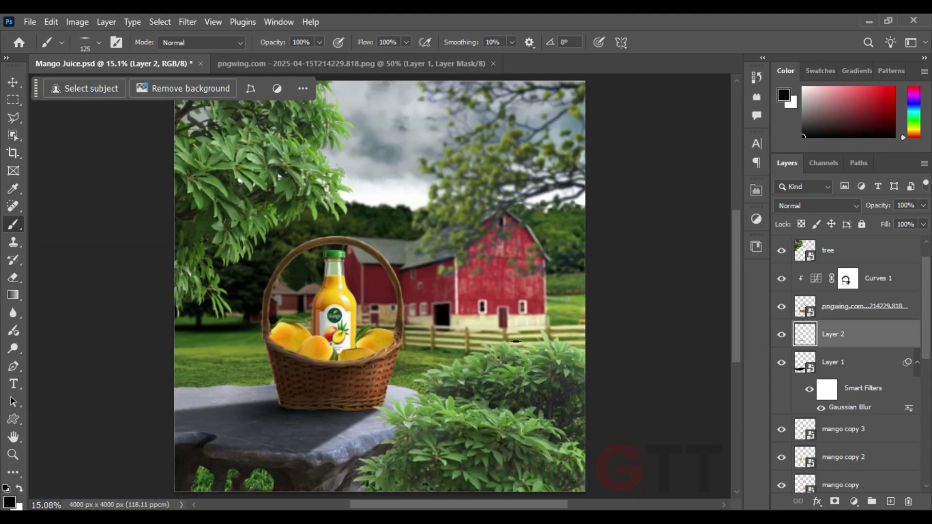
key("ctrl+plus")
key("v")
key("ctrl+plus")
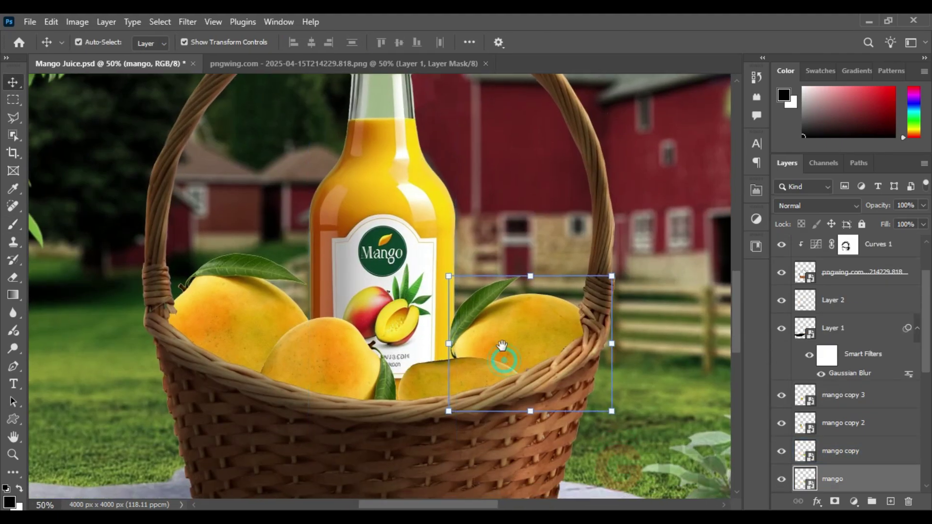
Darken the right mango with a Curves adjustment clipped to its layer
left_click(832, 442)
left_click(853, 501)
left_click(839, 324)
left_click_drag(653, 330, 662, 356)
key("ctrl+alt+g")
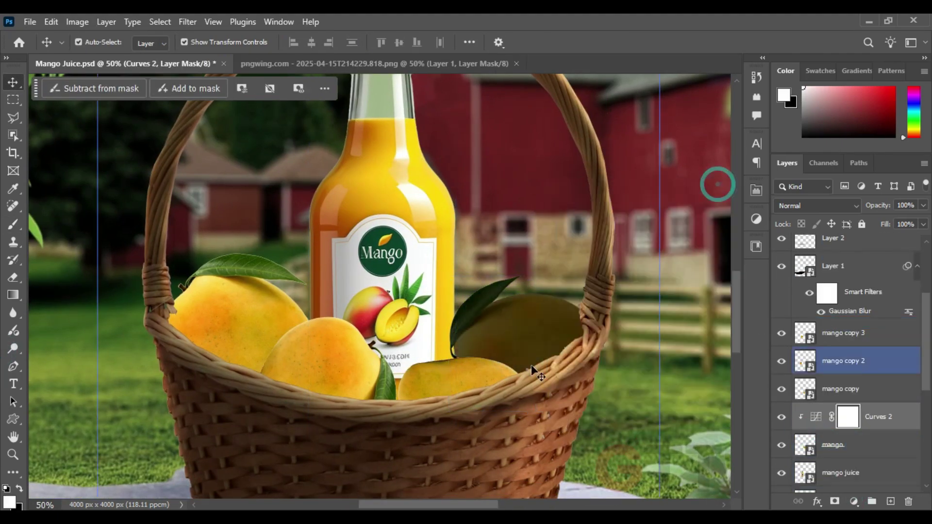
Paint the right mango's Curves mask with a soft, low-opacity brush to keep its top bright
key("b")
scroll(570, 298, "up", 3)
left_click_drag(260, 270, 672, 291)
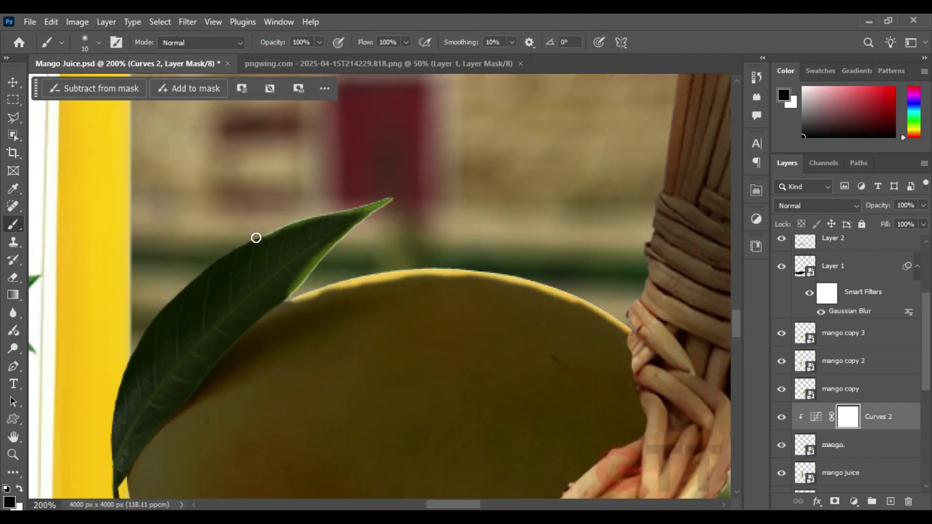
left_click_drag(112, 412, 532, 202)
key("bracketright")
key("bracketright")
key("bracketright")
key("1")
key("7")
left_click_drag(579, 183, 458, 221)
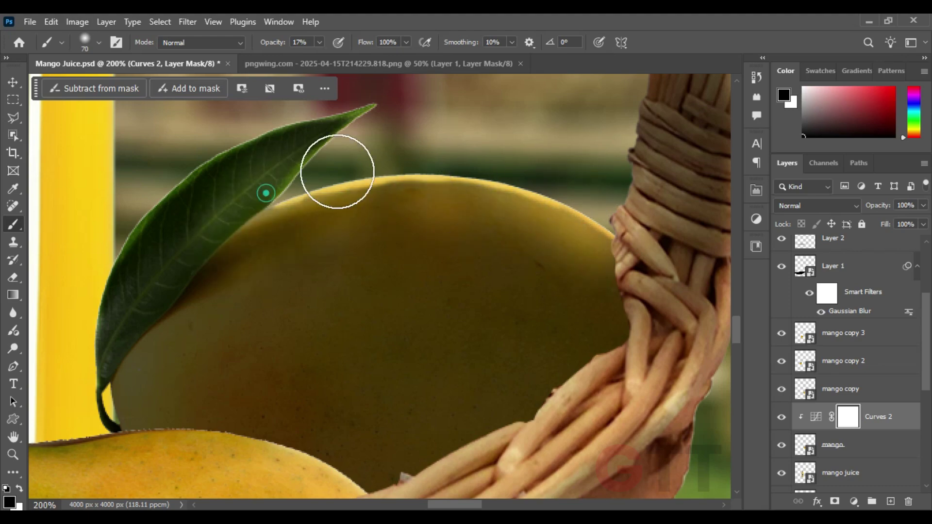
scroll(459, 221, "down", 4)
left_click_drag(358, 250, 416, 291)
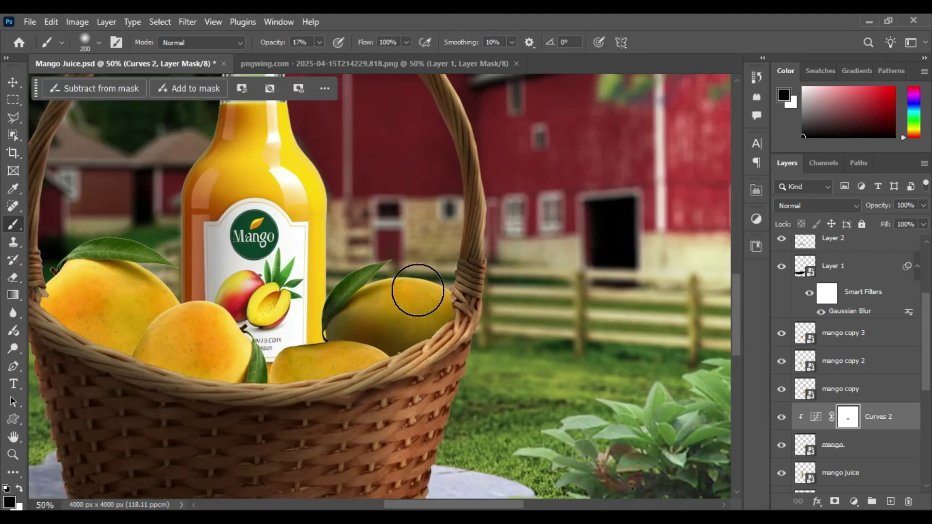
key("bracketleft")
scroll(119, 105, "left", 3)
Darken the mango copy layer with its own clipped Curves adjustment
left_click(840, 389)
left_click(854, 501)
left_click(842, 323)
key("ctrl+alt+g")
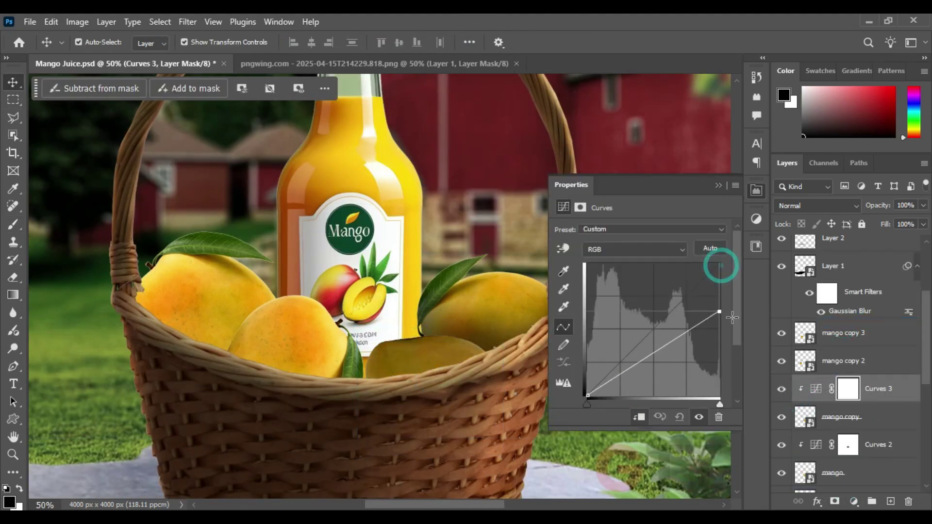
left_click_drag(659, 327, 670, 352)
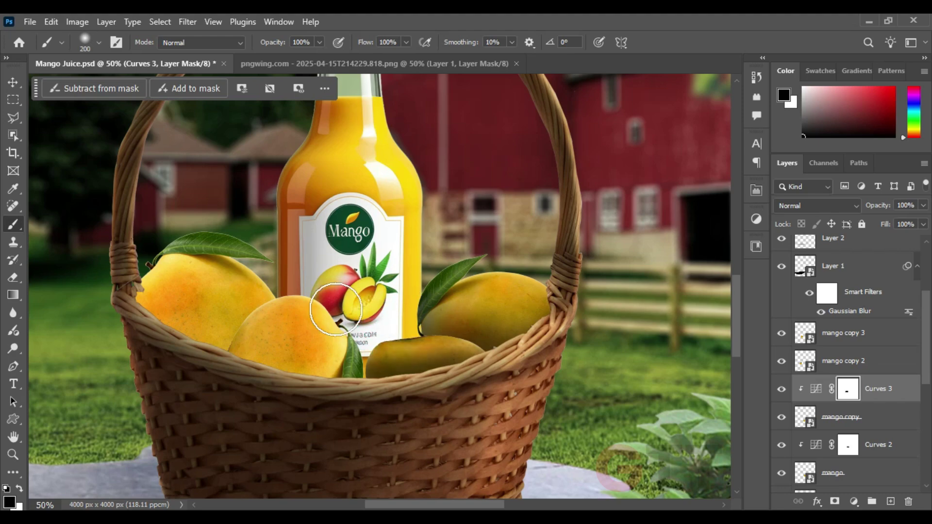
Darken the front mango with a clipped Curves adjustment
left_click(840, 333)
left_click(853, 501)
left_click(866, 326)
key("ctrl+alt+g")
left_click_drag(655, 333, 676, 364)
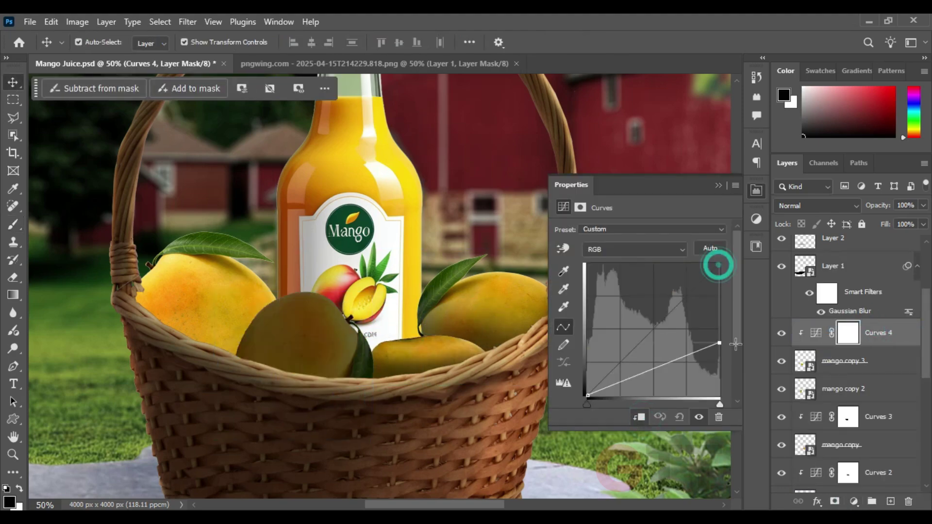
Paint the front mango's Curves mask so its top edge stays bright
left_click(13, 225)
scroll(291, 301, "up", 5)
key("bracketleft")
key("bracketleft")
key("bracketleft")
scroll(432, 291, "left", 3)
scroll(496, 219, "left", 1)
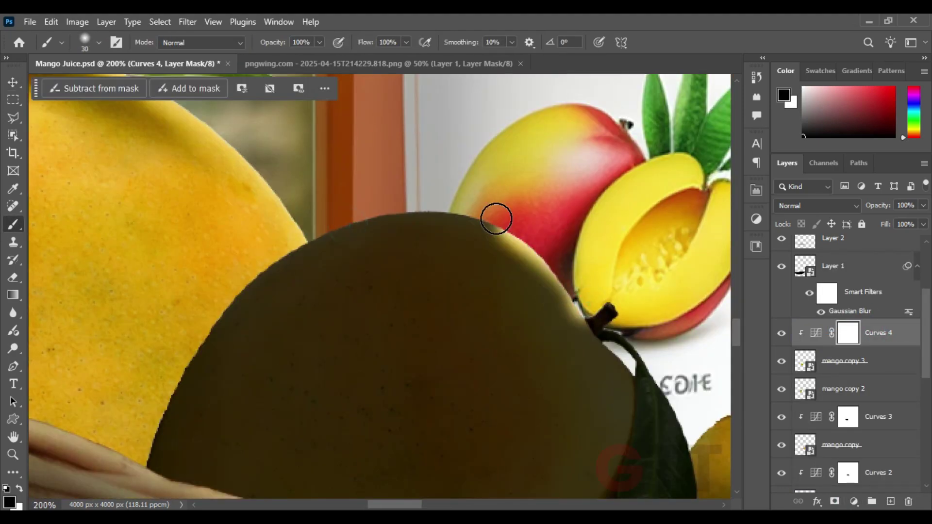
scroll(340, 355, "down", 2)
scroll(485, 315, "right", 2)
scroll(498, 233, "down", 2)
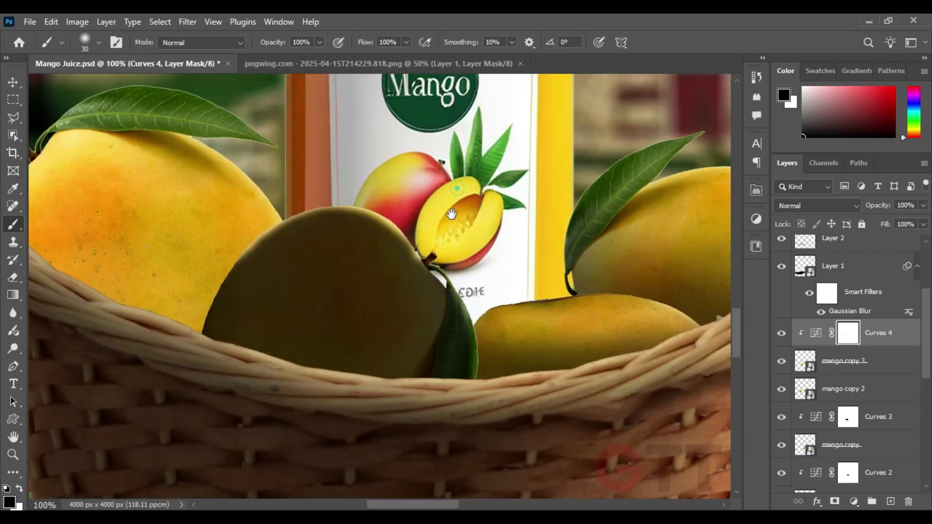
key("6")
left_click_drag(446, 249, 246, 210)
key("bracketright")
key("bracketright")
key("bracketright")
key("ctrl+z")
key("bracketleft")
key("bracketleft")
key("bracketleft")
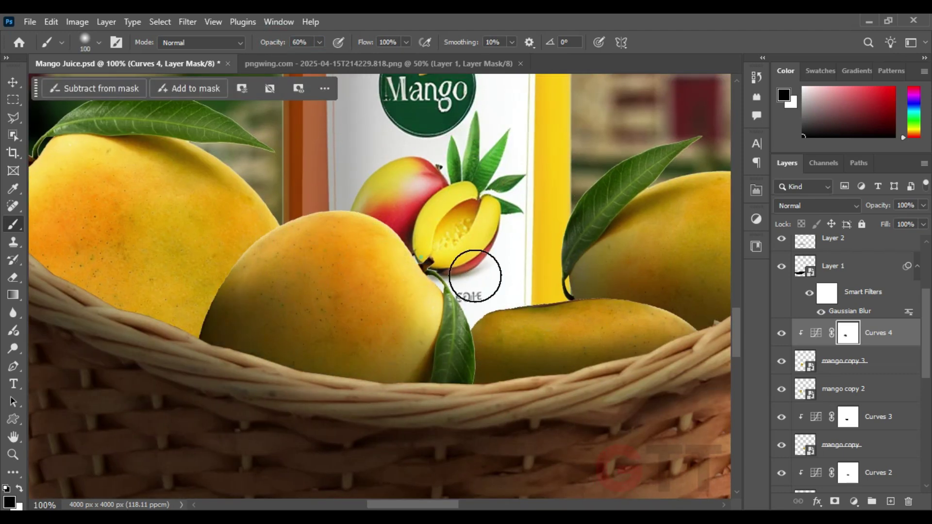
key("x")
scroll(484, 417, "up", 2)
scroll(485, 417, "left", 2)
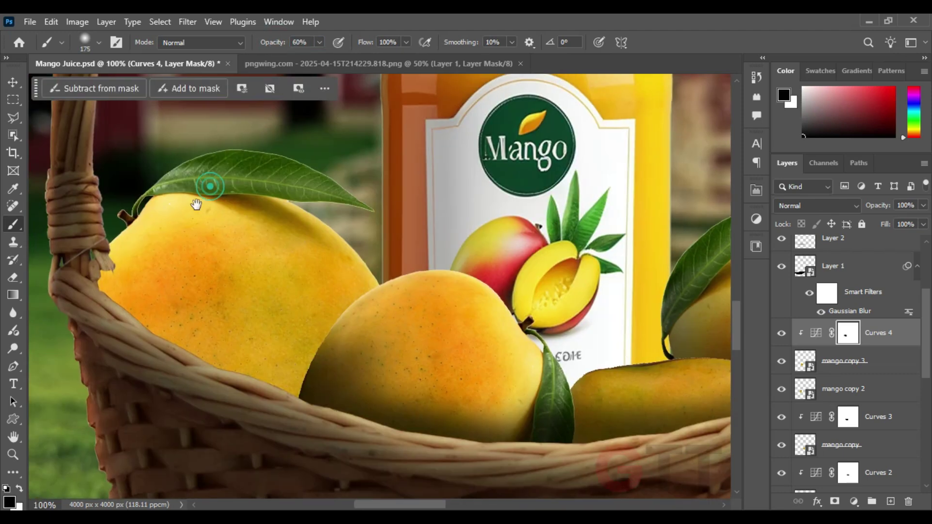
Add a clipped Curves to the mango copy 2 layer and paint the left mango's top bright
key("v")
left_click(843, 388)
left_click(853, 501)
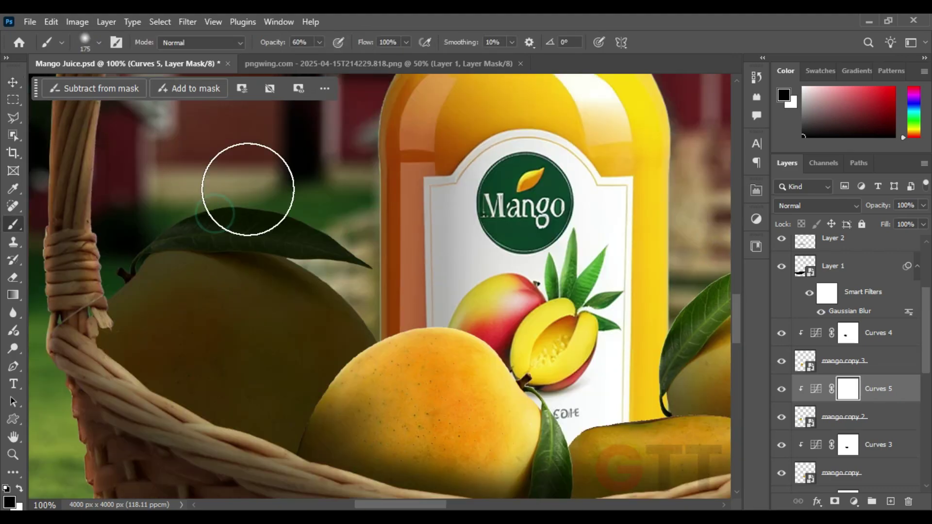
key("bracketright")
key("bracketright")
key("bracketright")
left_click_drag(340, 236, 253, 274)
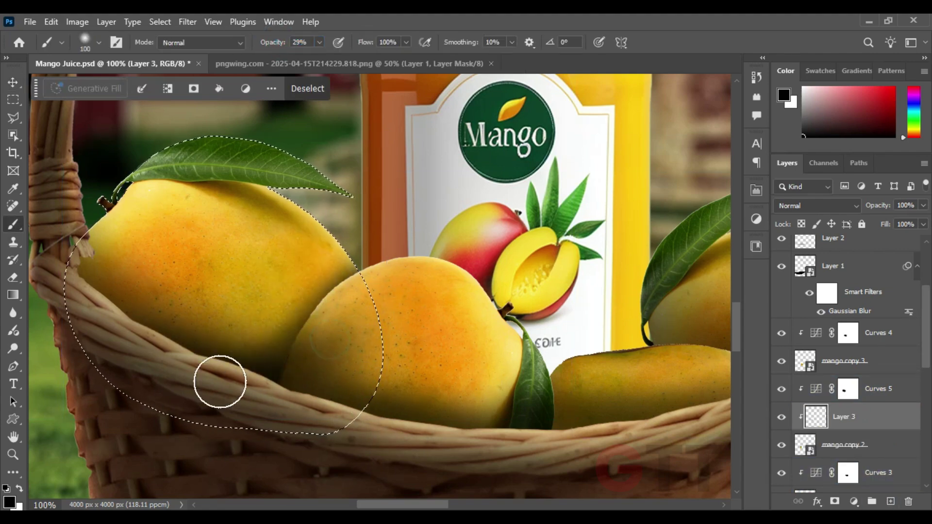
key("bracketleft")
key("bracketleft")
key("bracketleft")
scroll(291, 335, "left", 3)
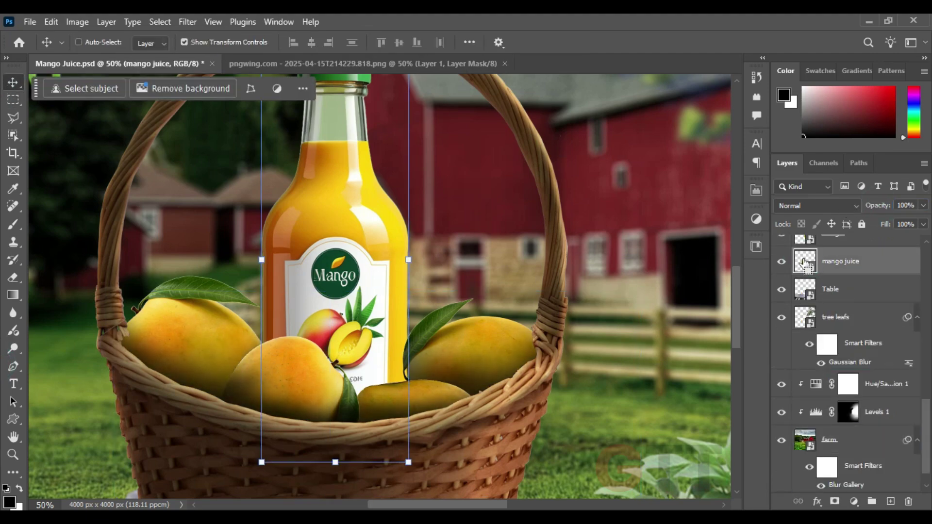
Paint a soft shadow on the lower juice bottle and reduce that layer's opacity
left_click_drag(220, 409, 291, 374)
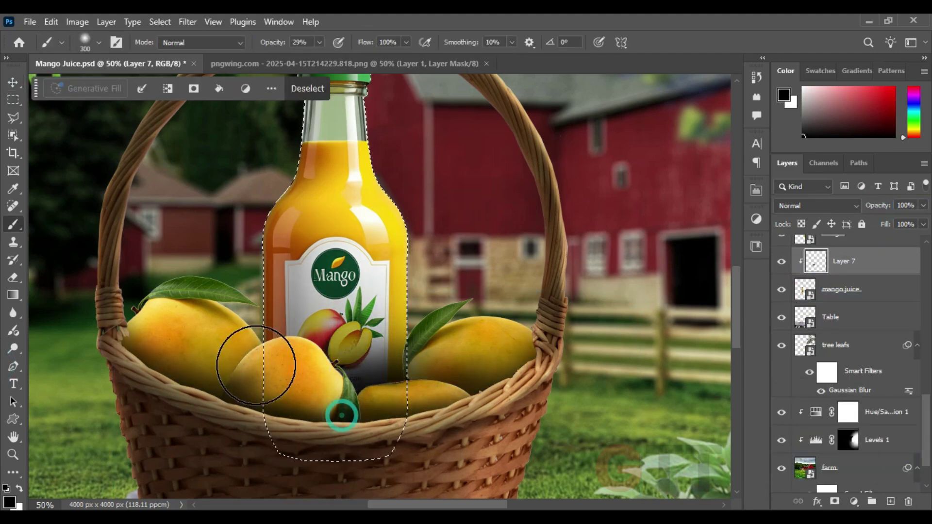
key("ctrl+minus")
key("ctrl+minus")
key("ctrl+plus")
left_click_drag(878, 208, 873, 208)
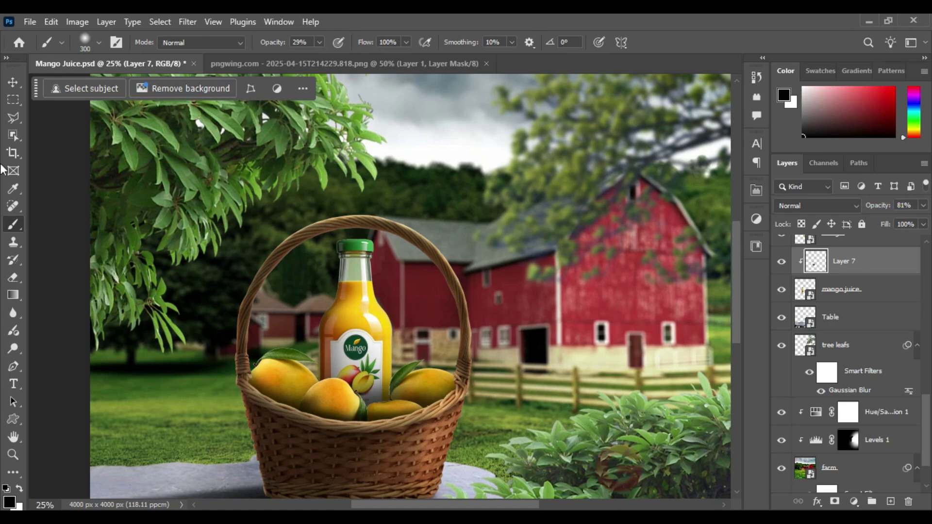
Darken the Table layer with a clipped Curves 6 and paint its top lighter again
left_click_drag(339, 388, 420, 223)
key("v")
left_click(853, 502)
left_click(835, 329)
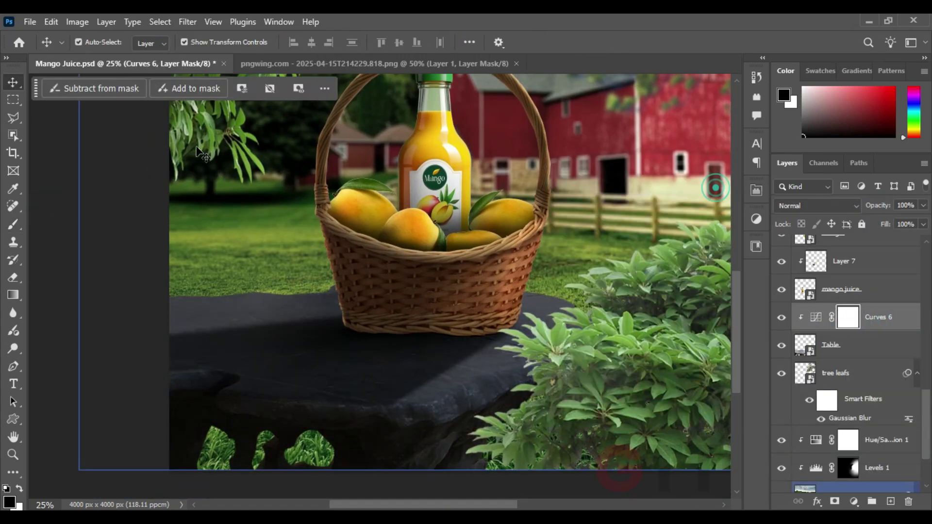
key("b")
mouse_move(204, 291)
left_mouse_down()
mouse_move(374, 291)
mouse_move(558, 315)
mouse_move(449, 436)
left_mouse_up()
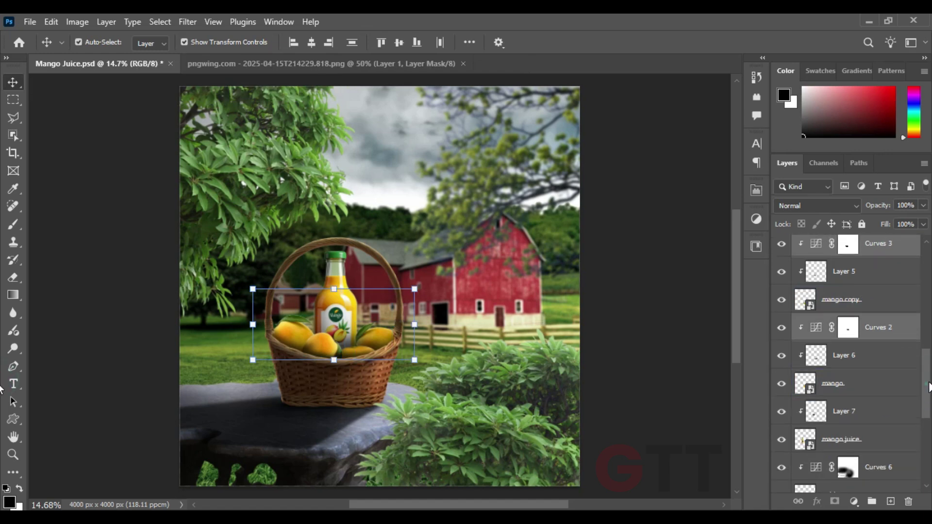
Darken the upper-left tree with a clipped Curves 7 adjustment
scroll(854, 369, "up", 3)
left_click(854, 416)
left_click_drag(876, 205, 859, 205)
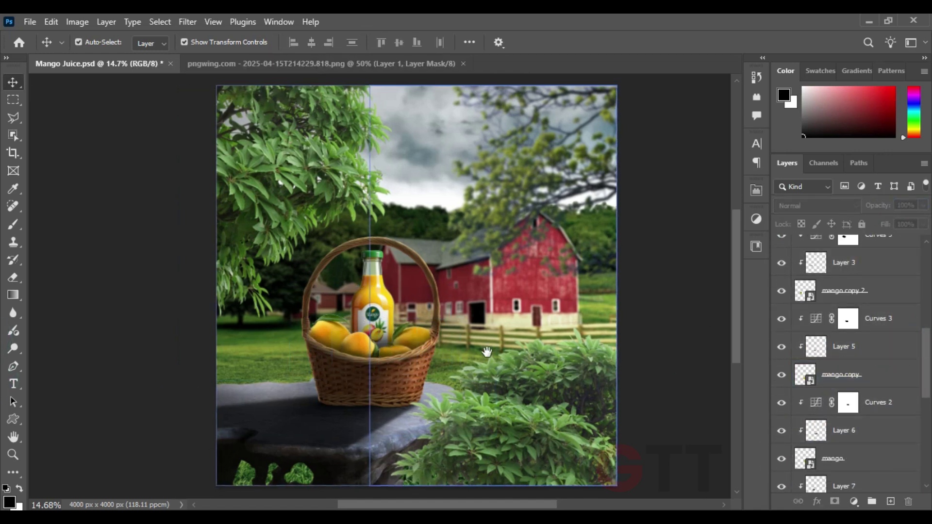
key("b")
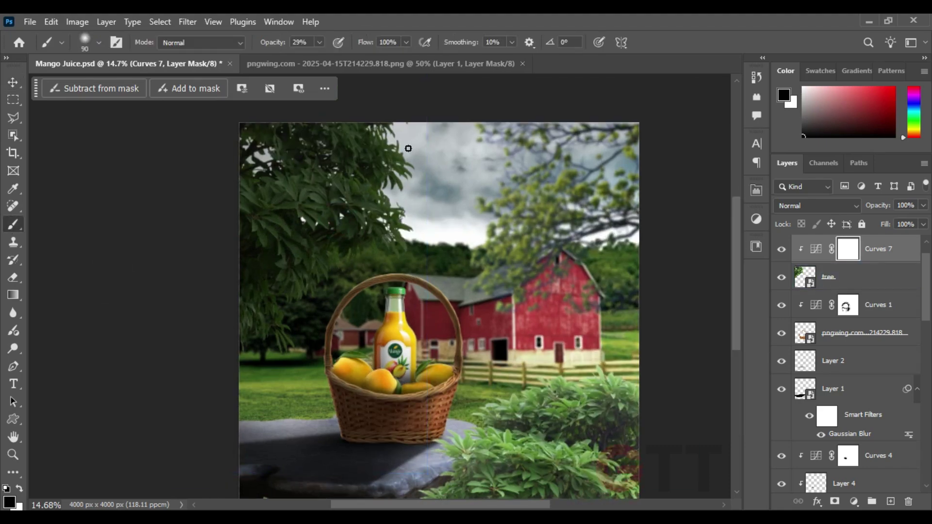
scroll(357, 239, "up", 2)
scroll(388, 228, "up", 1)
scroll(414, 215, "up", 1)
scroll(414, 216, "down", 5)
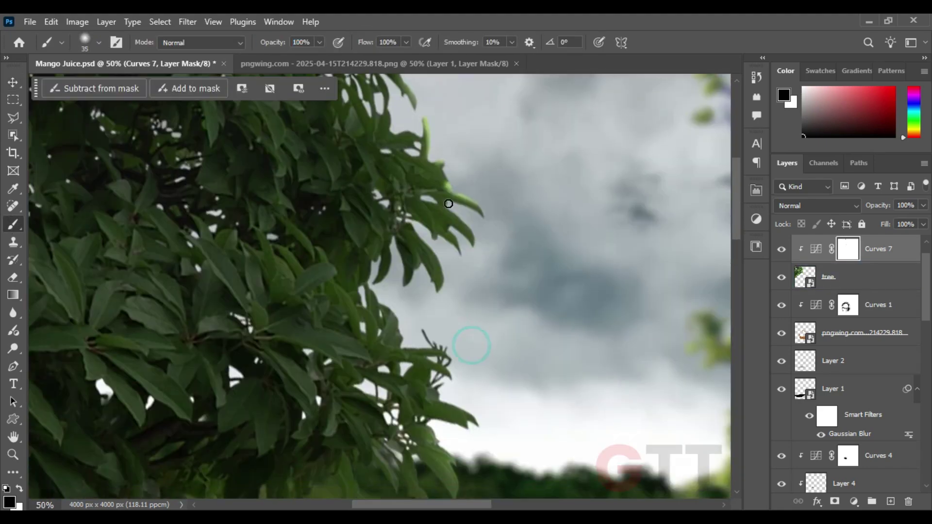
left_click(465, 368)
Paint the Curves 7 mask to restore brighter highlights on the tree's leaf edges
mouse_move(354, 321)
left_mouse_down()
mouse_move(416, 291)
mouse_move(436, 235)
left_mouse_up()
left_click_drag(390, 322, 456, 233)
scroll(368, 344, "down", 2)
scroll(368, 344, "left", 2)
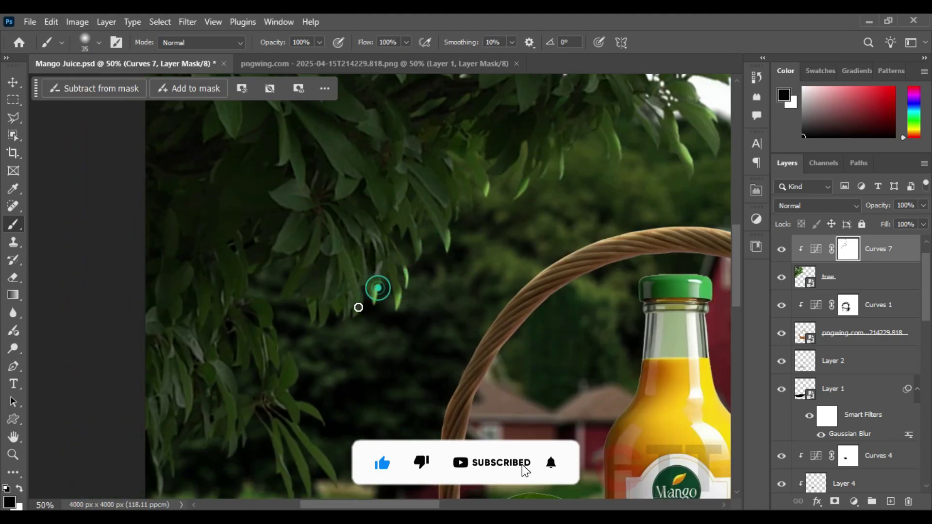
scroll(358, 306, "down", 4)
scroll(318, 309, "up", 3)
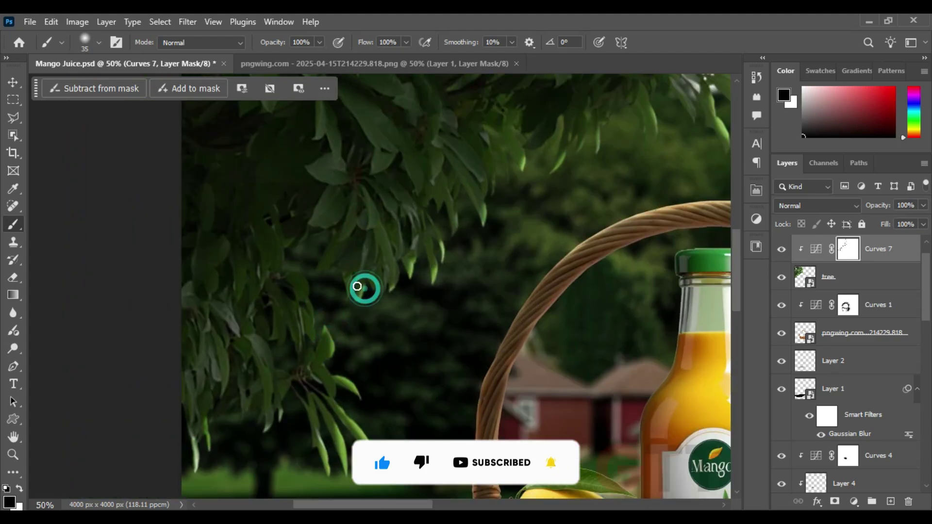
scroll(301, 339, "up", 4)
scroll(301, 340, "right", 2)
scroll(245, 285, "up", 5)
scroll(245, 285, "right", 3)
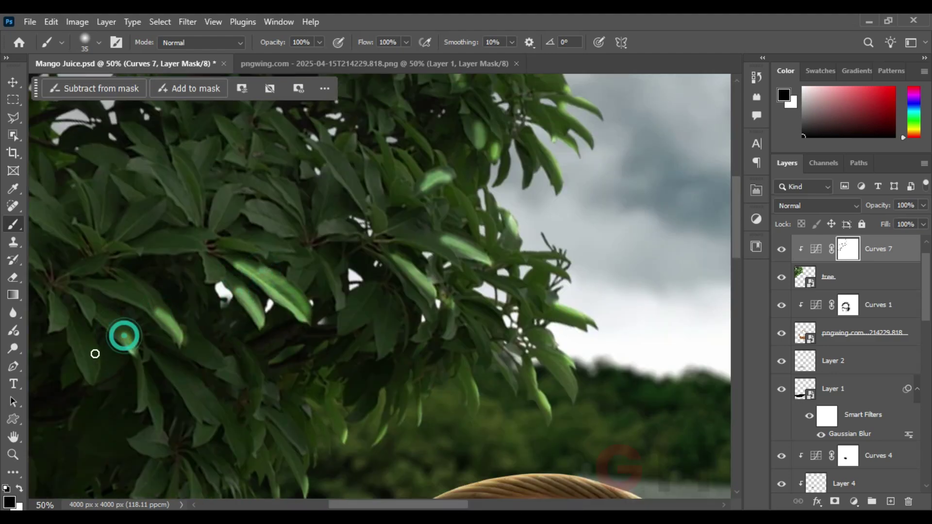
scroll(95, 354, "down", 1)
scroll(235, 374, "down", 2)
scroll(418, 294, "down", 1)
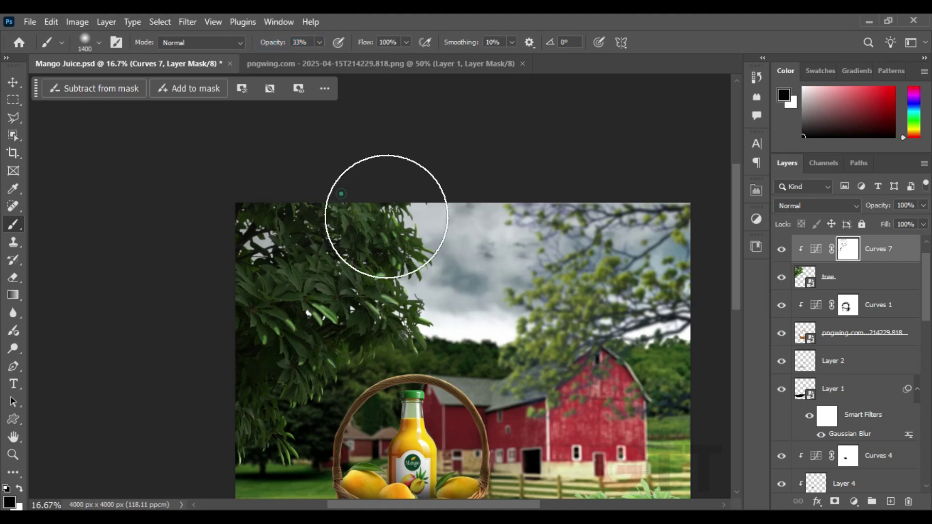
left_click_drag(386, 216, 395, 323)
scroll(264, 241, "up", 4)
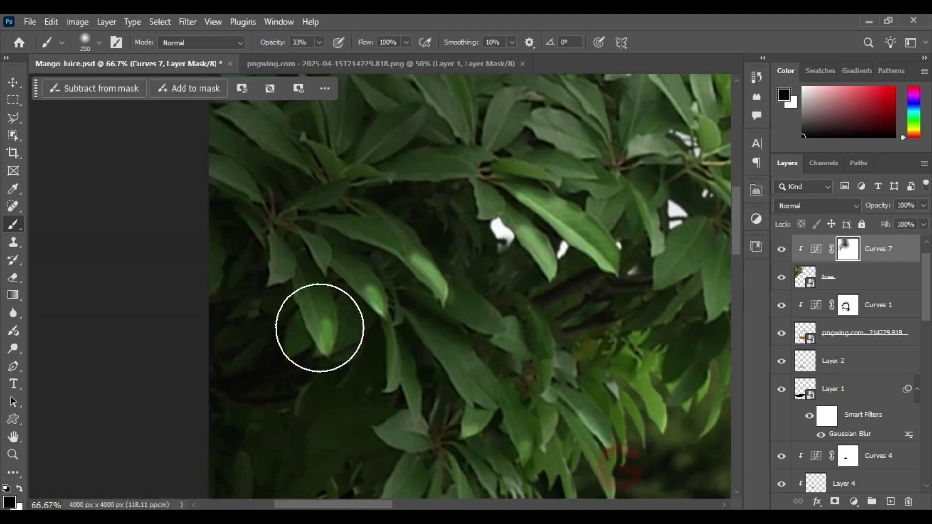
scroll(339, 291, "down", 3)
scroll(506, 234, "down", 2)
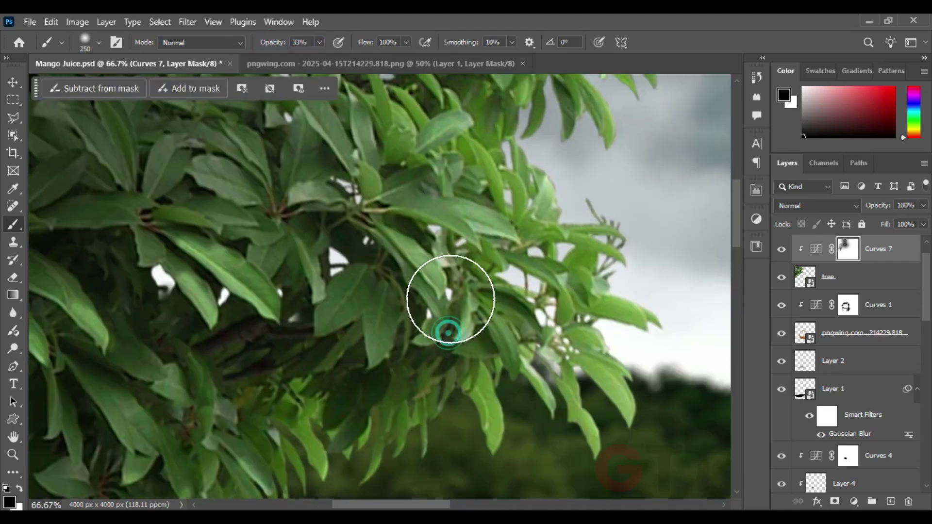
scroll(447, 301, "down", 2)
scroll(280, 286, "down", 2)
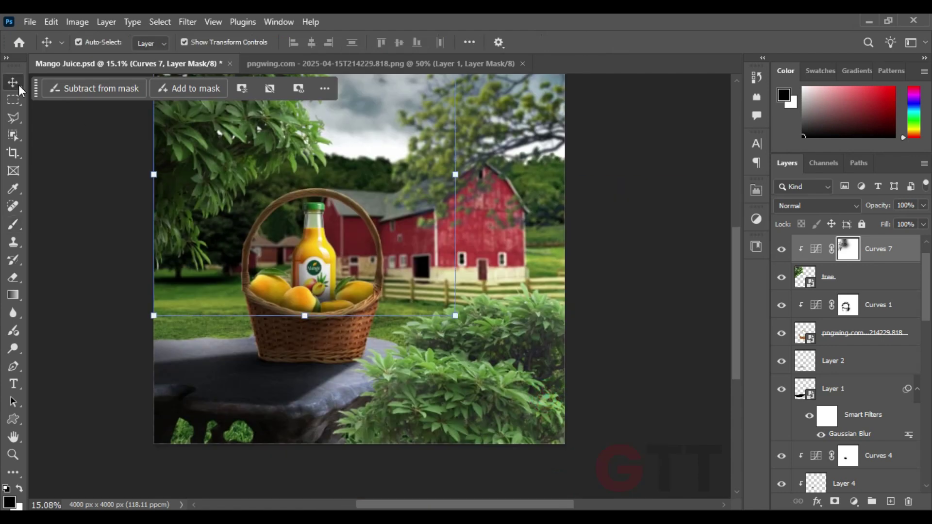
left_click(854, 502)
Darken the bush with a Curves adjustment and paint its front brighter with a low-flow brush
left_click(787, 326)
left_click_drag(719, 264, 719, 372)
left_click(718, 186)
key("b")
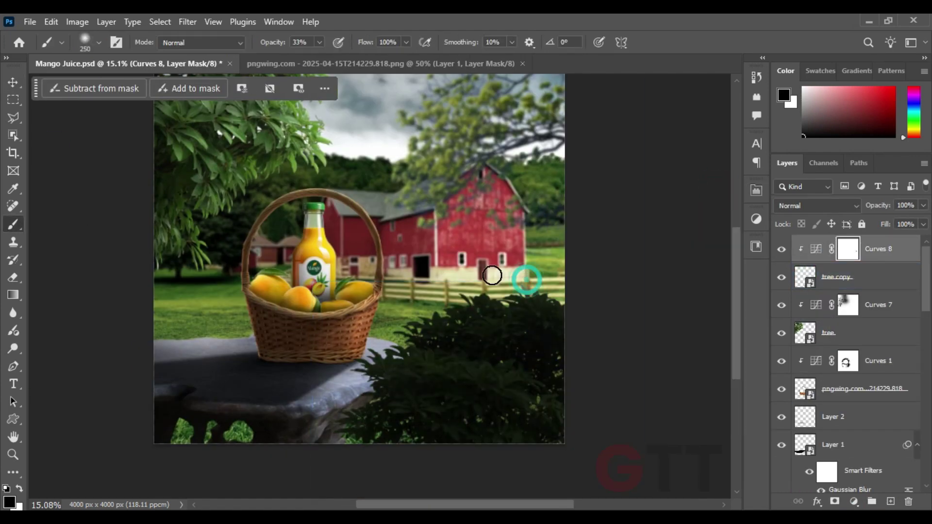
key("bracketleft")
key("bracketleft")
key("bracketleft")
key("shift+2")
key("shift+4")
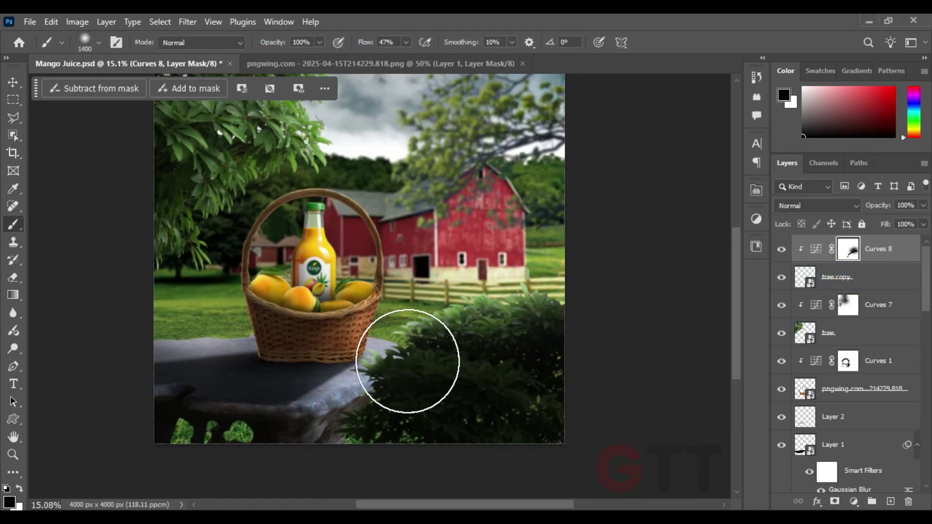
left_click_drag(408, 359, 457, 357)
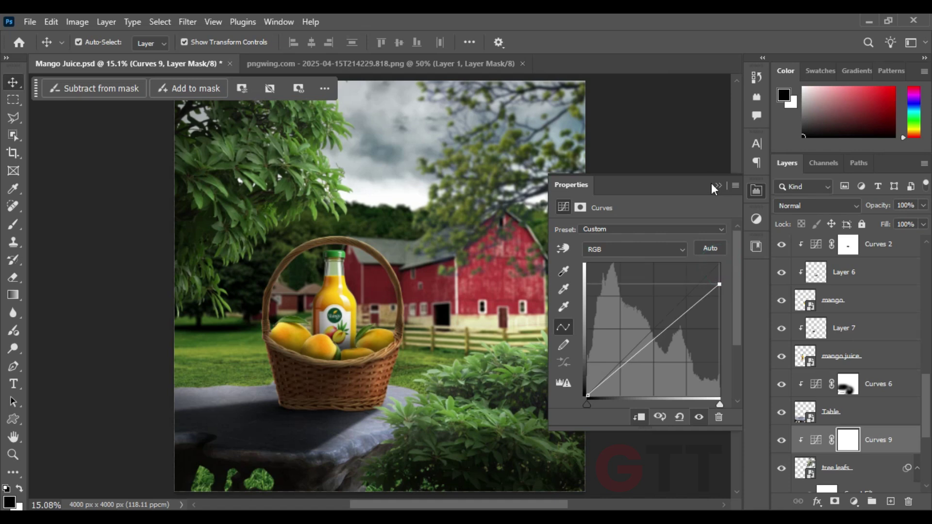
left_click(716, 186)
left_click(656, 205)
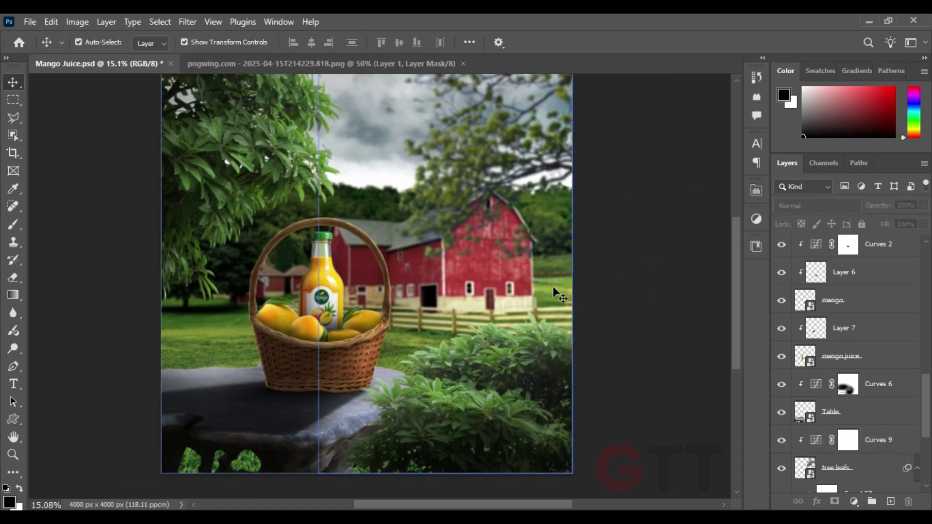
Zoom out to the whole scene and drag the lens flare2 image onto the canvas
left_click_drag(160, 287, 187, 304)
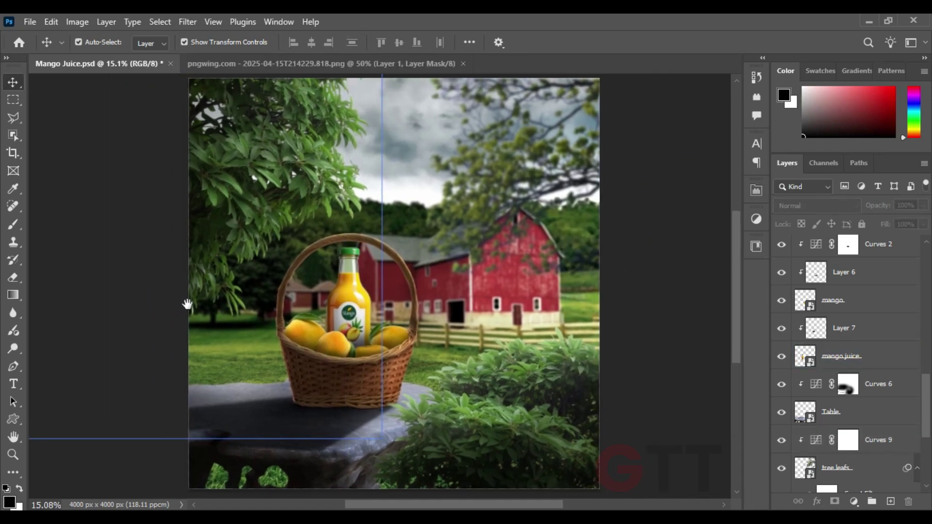
key("ctrl+minus")
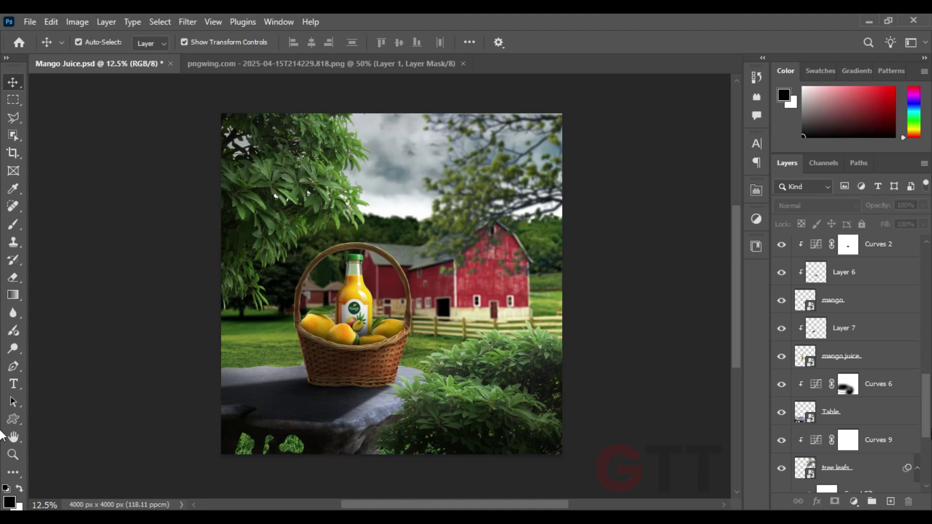
scroll(854, 339, "down", 2)
left_click(877, 386)
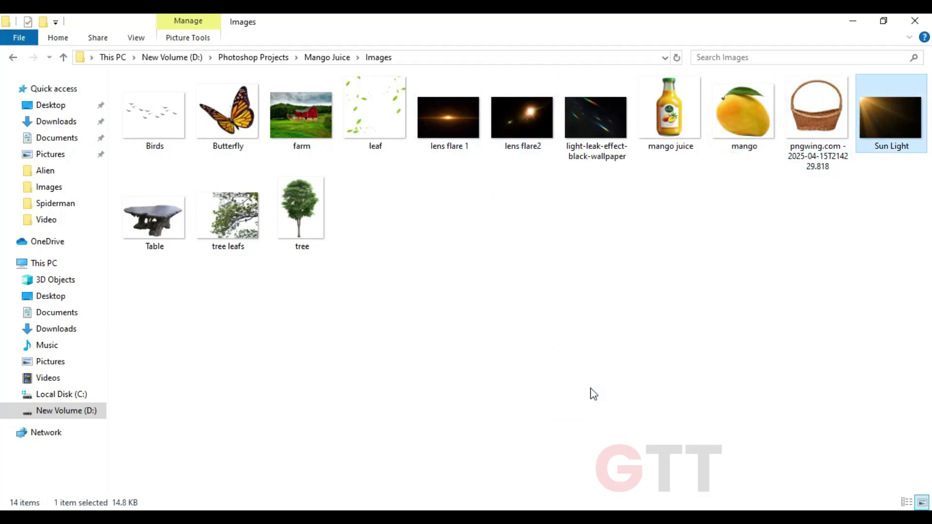
mouse_move(521, 117)
left_mouse_down()
mouse_move(391, 283)
mouse_move(535, 199)
mouse_move(610, 194)
left_mouse_up()
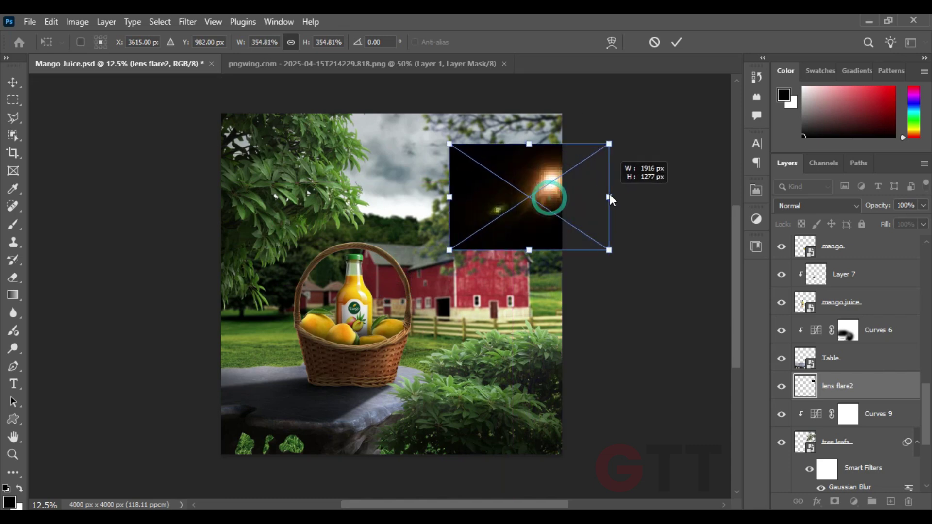
Blend lens flare2 with Screen and enlarge it over the upper-right sky
key("Return")
left_click(818, 205)
left_click(787, 253)
key("ctrl+t")
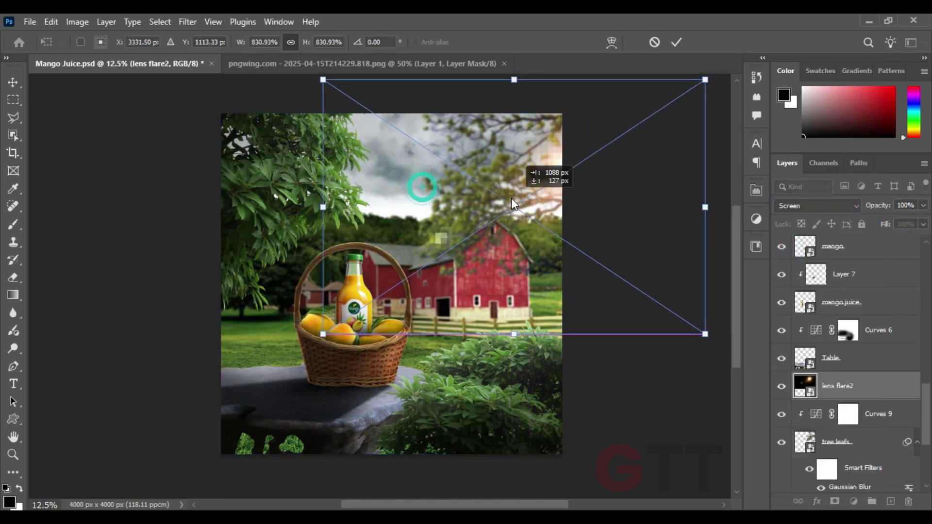
mouse_move(511, 198)
left_mouse_down()
mouse_move(508, 217)
mouse_move(555, 212)
left_mouse_up()
key("Return")
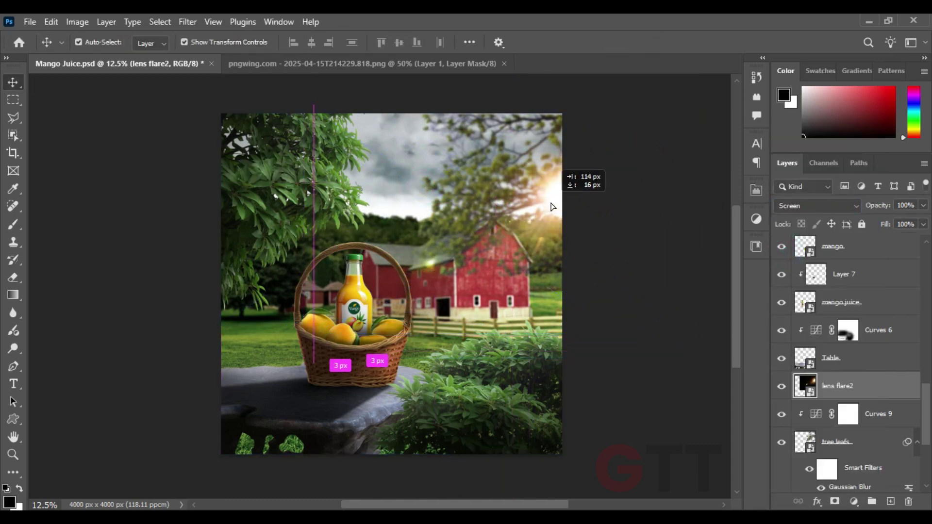
left_click(138, 215)
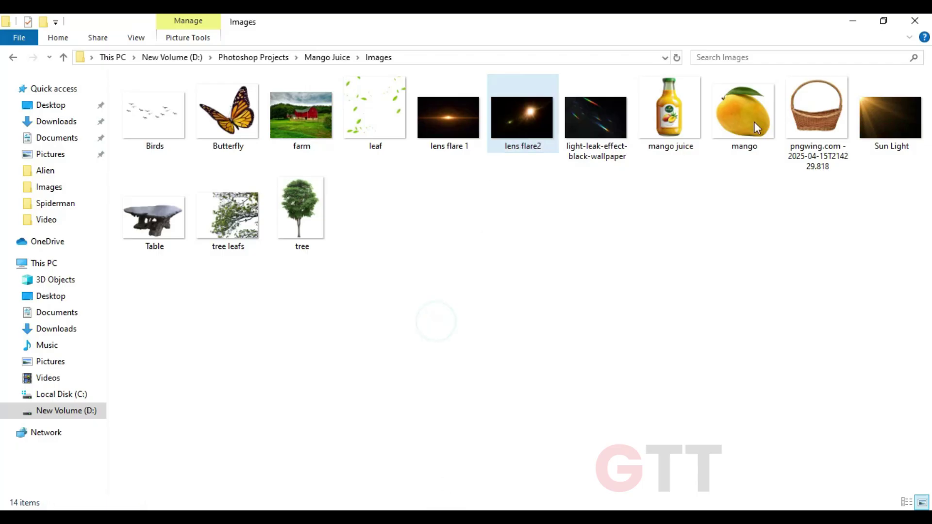
Place the Sun Light image, flipped horizontally, higher over the scene
left_click_drag(890, 117, 414, 287)
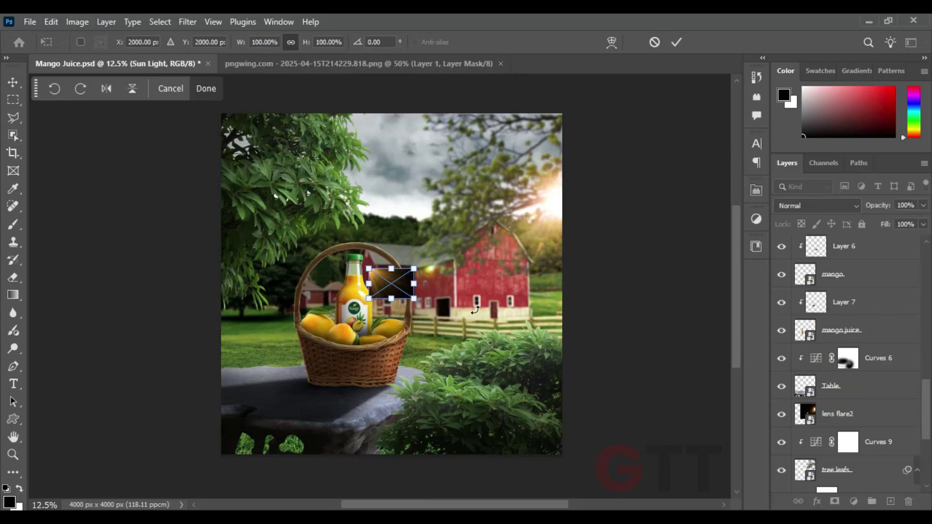
left_click(106, 88)
left_click_drag(433, 316, 455, 258)
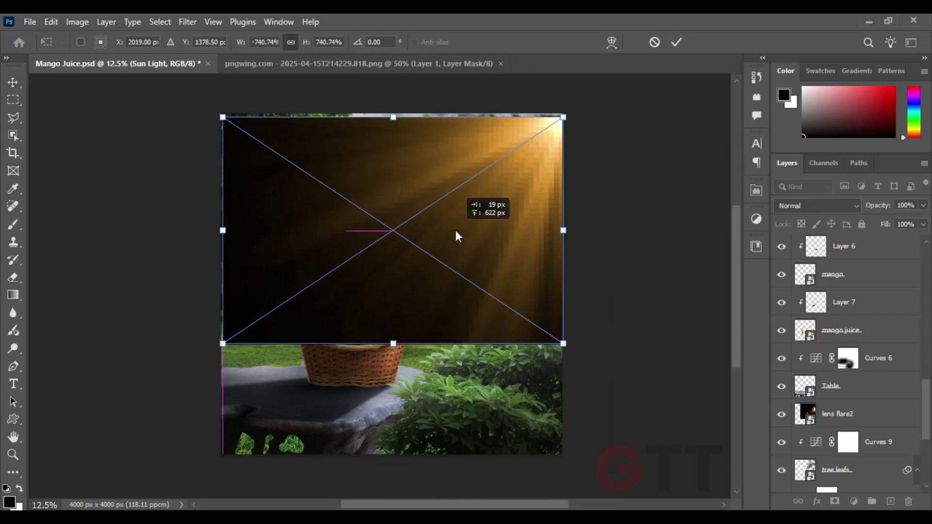
key("Return")
Set Sun Light to Screen, stretch it left and down, and lock the layer
left_click(817, 205)
left_click(800, 253)
key("ctrl+t")
left_click_drag(223, 257, 129, 260)
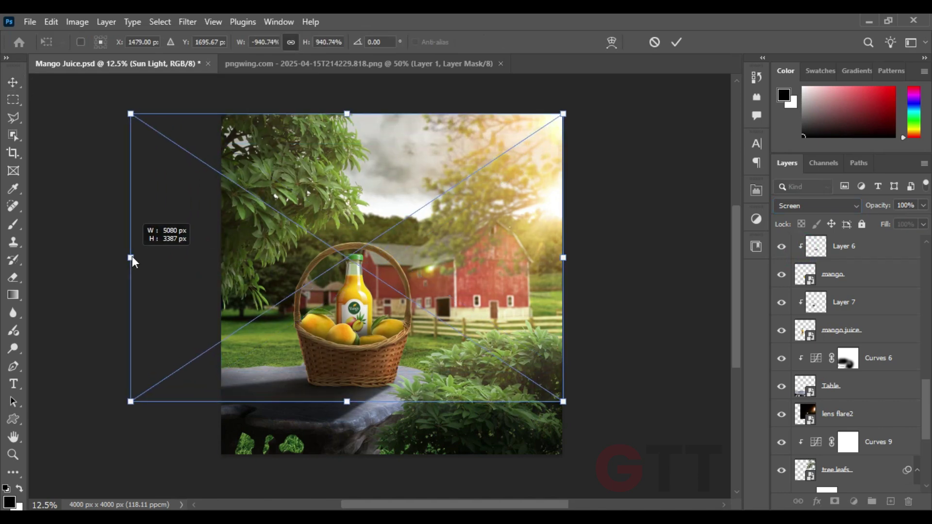
left_click_drag(357, 386, 357, 436)
left_click_drag(389, 354, 348, 353)
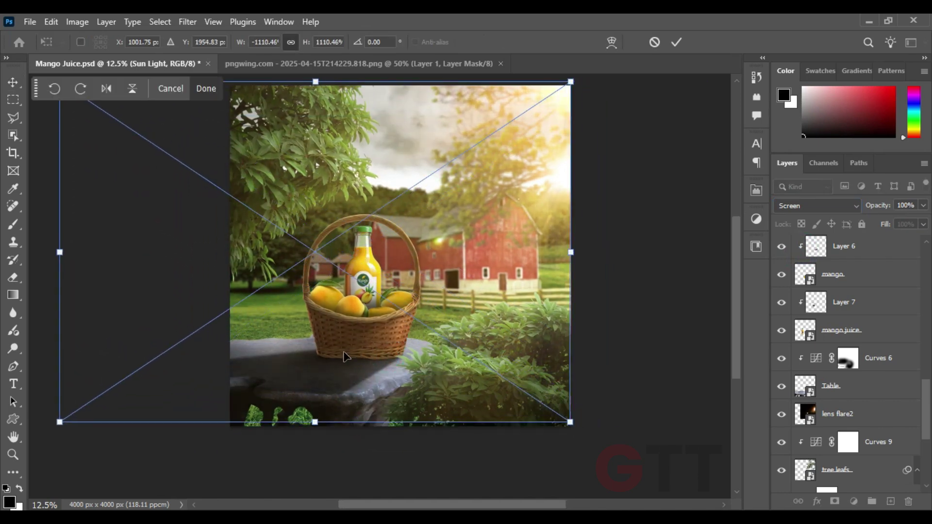
key("Return")
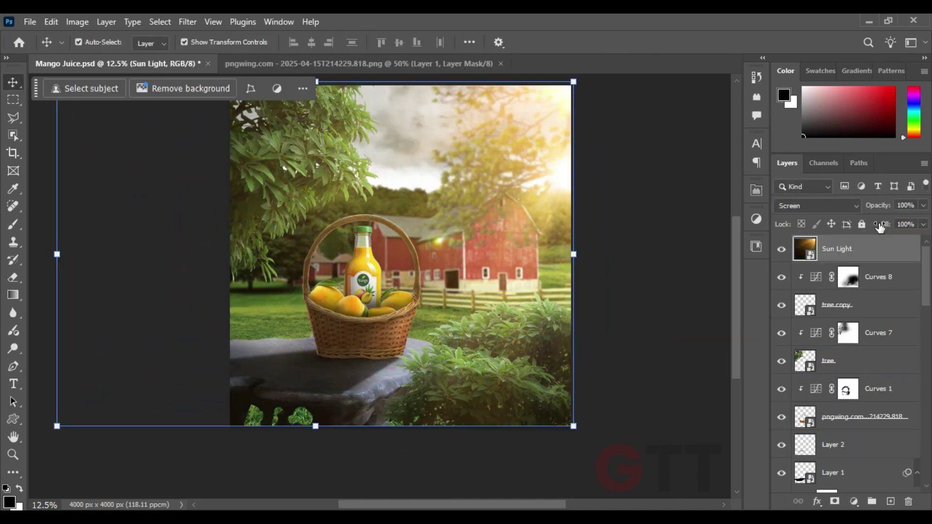
key("ctrl+slash")
Place the light-leak image and scale it over the barn roof at upper right
scroll(628, 333, "up", 1)
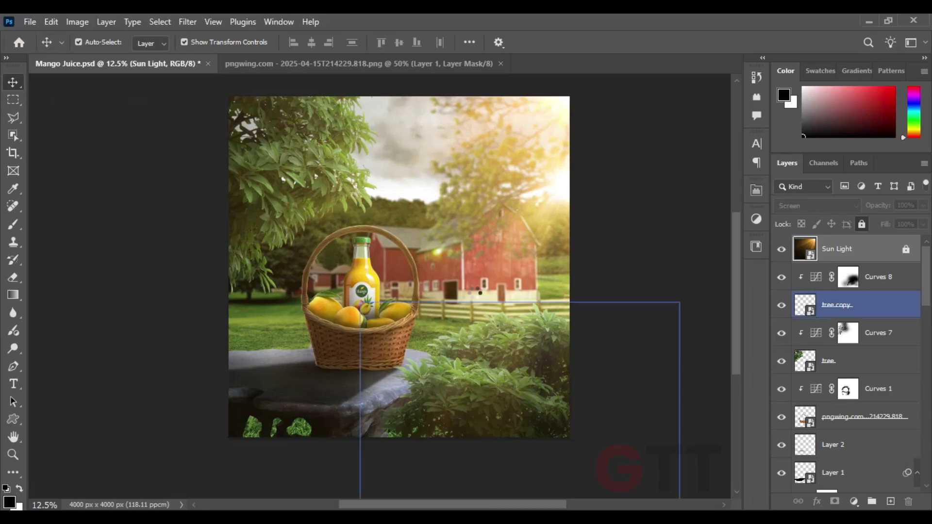
left_click_drag(507, 480, 452, 493)
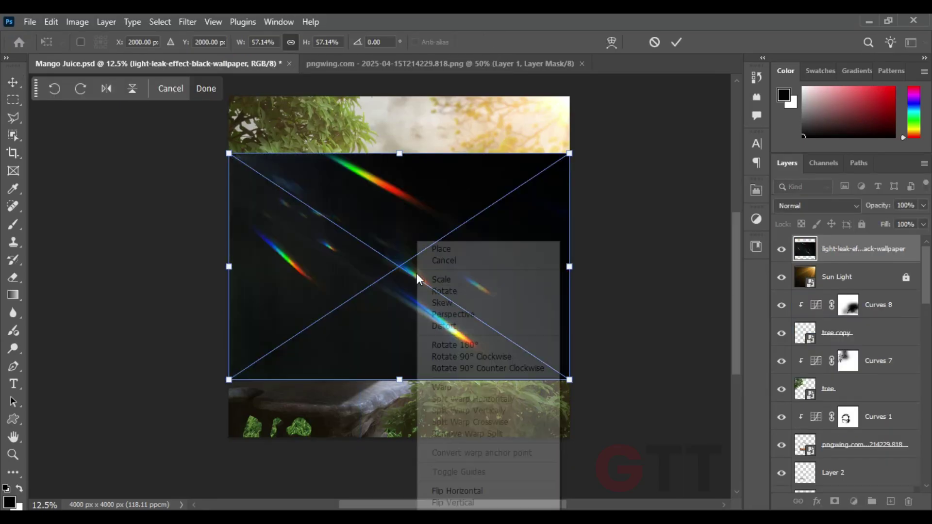
key("Return")
key("shift+alt+s")
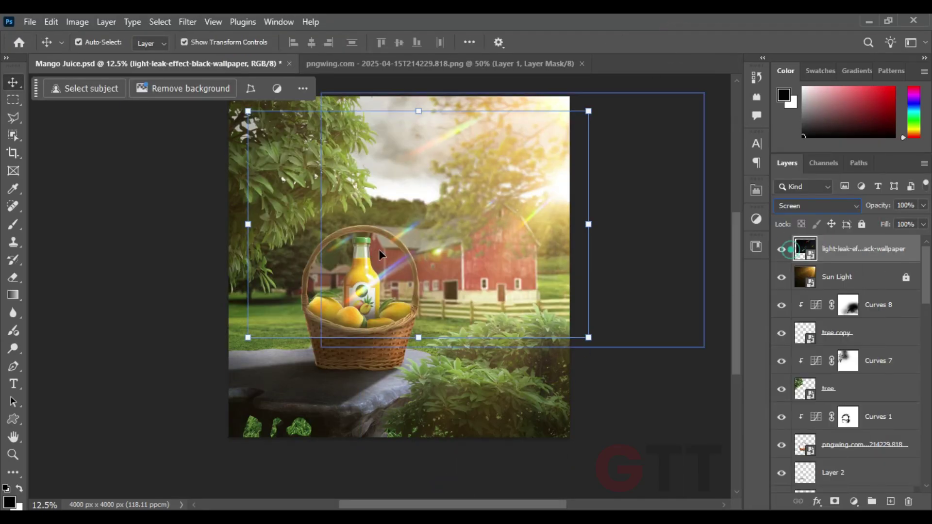
left_click_drag(229, 224, 199, 224)
left_click_drag(363, 237, 194, 265)
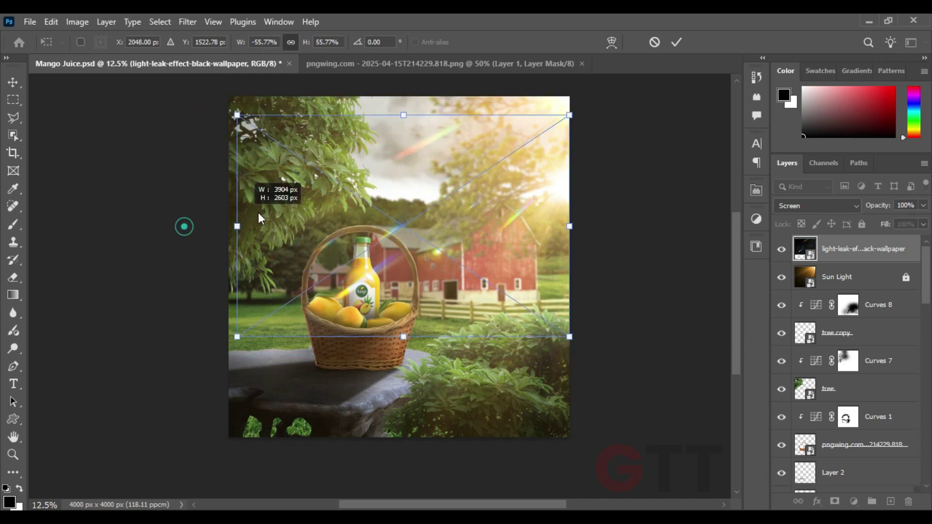
left_click_drag(183, 224, 301, 189)
left_click_drag(450, 198, 451, 179)
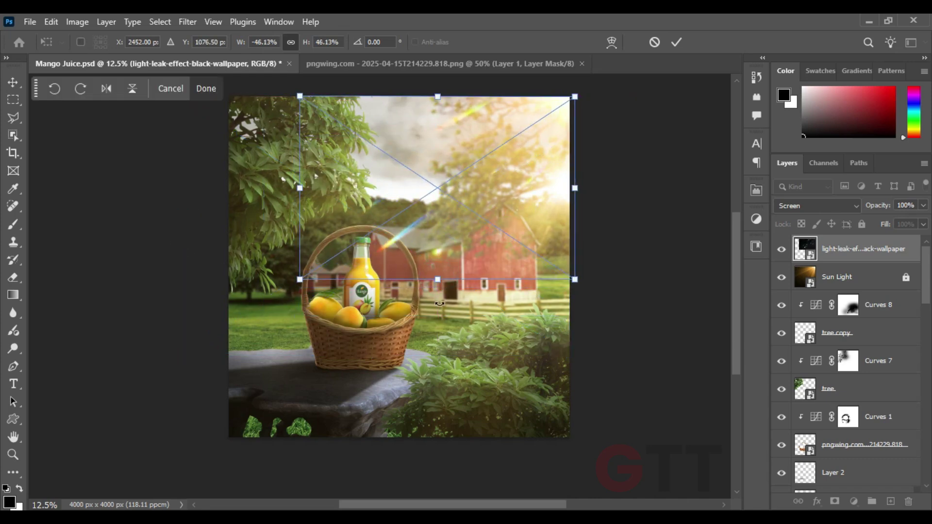
key("Return")
Mask and lock the light-leak layer, then bring in the lens flare 1 image
mouse_move(854, 248)
left_mouse_down()
mouse_move(852, 395)
mouse_move(835, 501)
left_mouse_up()
key("b")
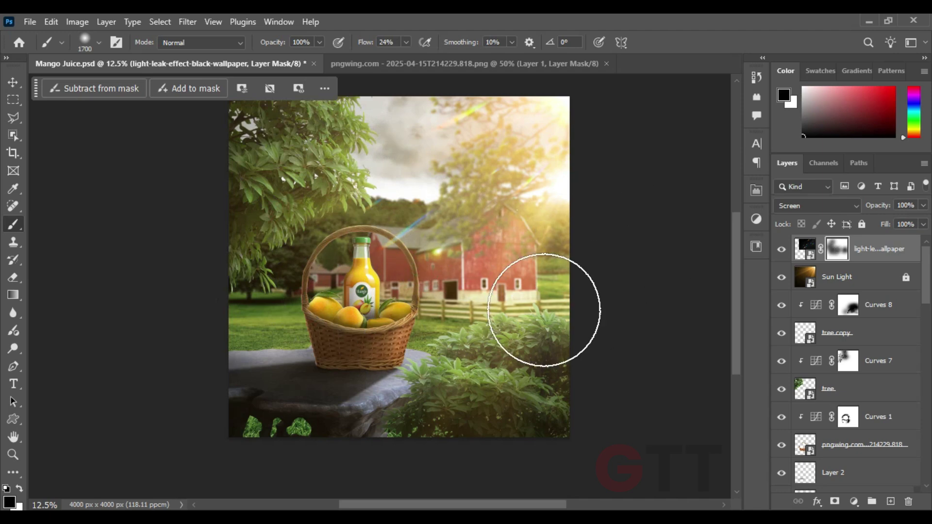
left_click(9, 82)
left_click(652, 385)
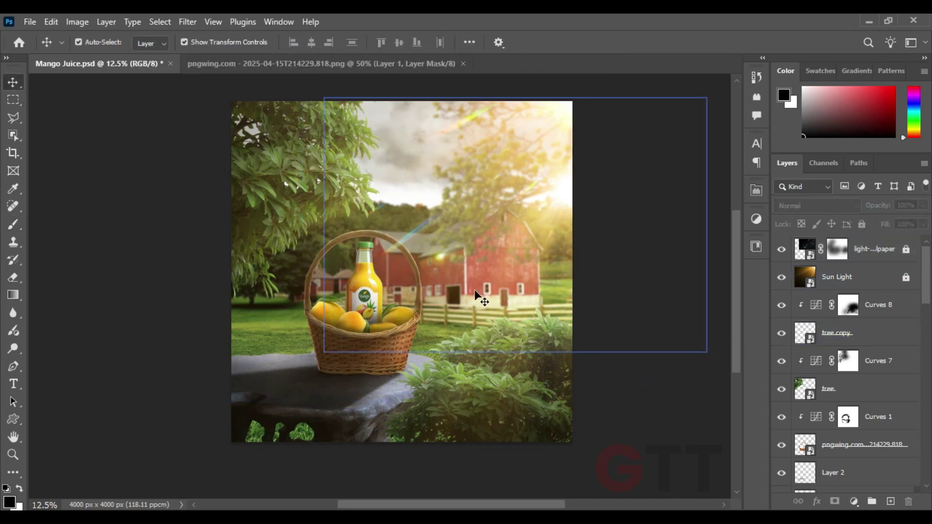
key("alt+Tab")
left_click_drag(447, 114, 449, 278)
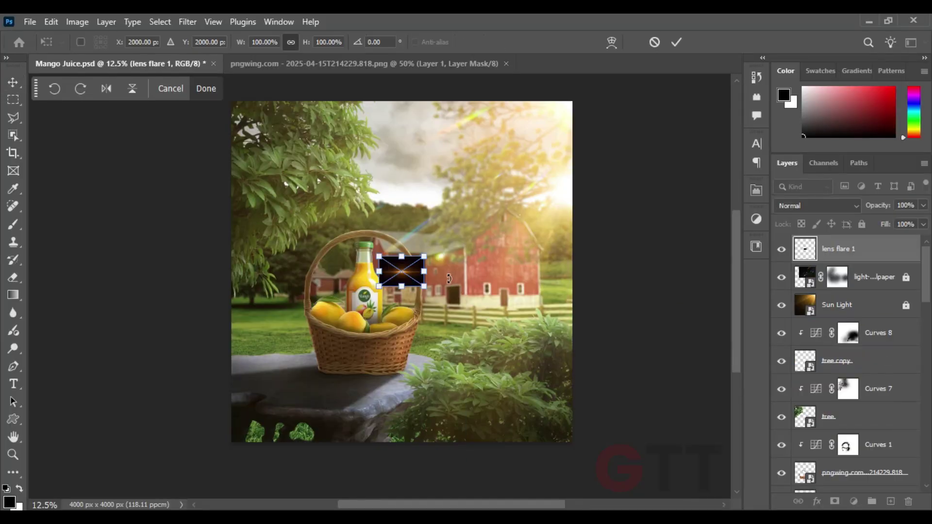
Place lens flare 1 over the bottle and set its blend mode to Screen
key("Return")
key("ctrl+plus")
key("ctrl+plus")
key("ctrl+plus")
mouse_move(475, 262)
left_mouse_down()
mouse_move(437, 355)
mouse_move(402, 397)
left_mouse_up()
left_click(461, 343)
left_click(820, 206)
left_click(801, 253)
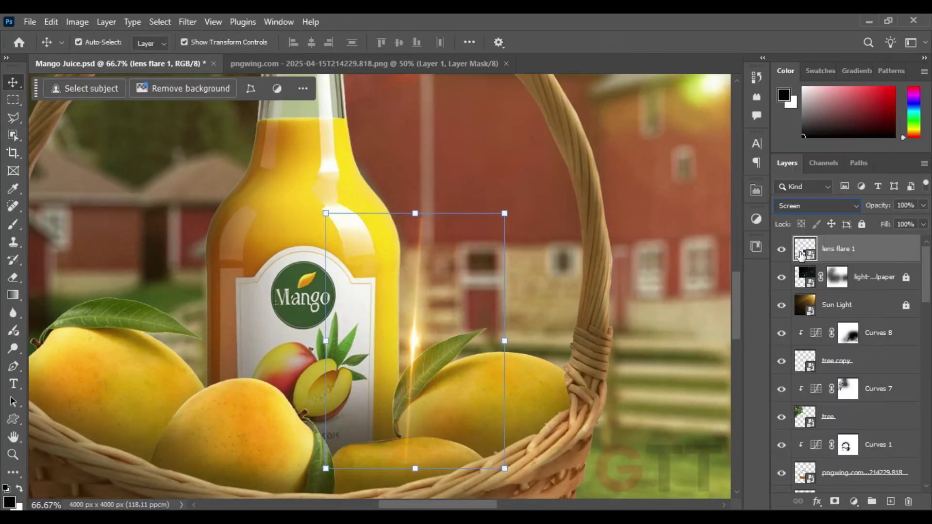
Rotate the flare about 90° and stretch it into a vertical streak along the bottle's right edge
key("ctrl+t")
mouse_move(396, 206)
left_mouse_down()
mouse_move(451, 308)
mouse_move(420, 230)
left_mouse_up()
left_click_drag(396, 163, 400, 138)
key("Return")
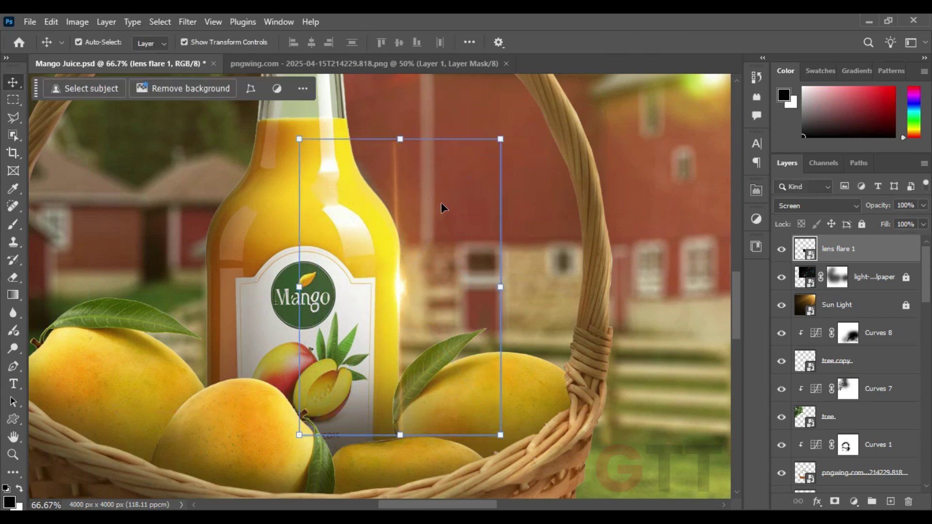
Add a layer mask to lens flare 1 and pick the brush to soften it
left_click(834, 501)
key("b")
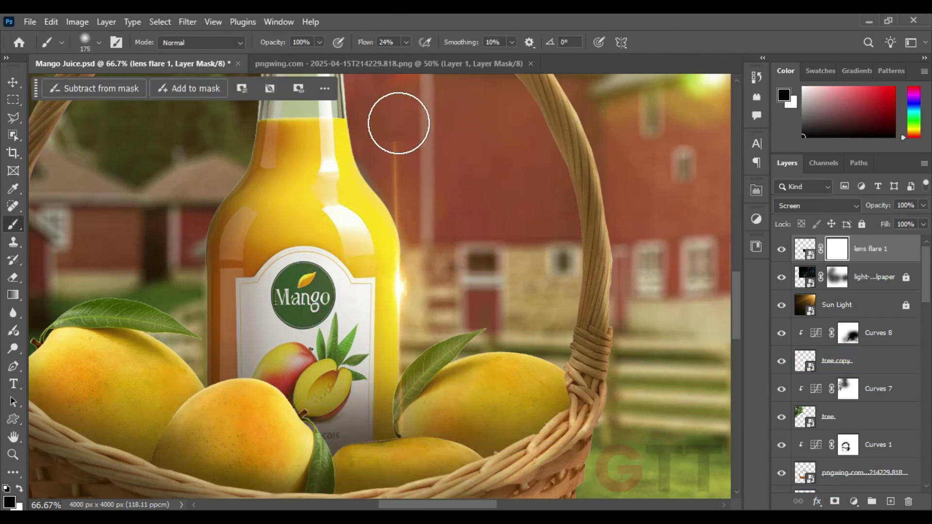
scroll(485, 291, "down", 1)
scroll(364, 233, "down", 1)
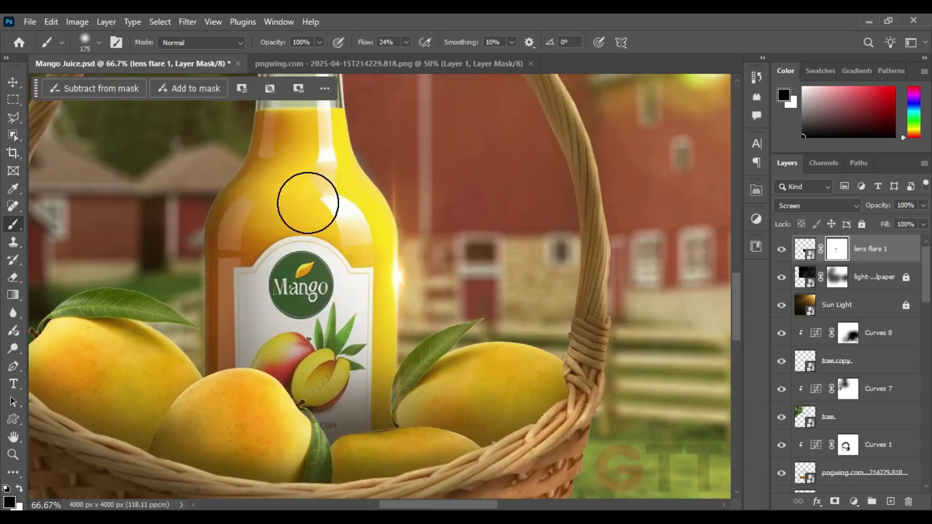
scroll(308, 200, "down", 2)
scroll(308, 202, "up", 1)
scroll(316, 267, "up", 3)
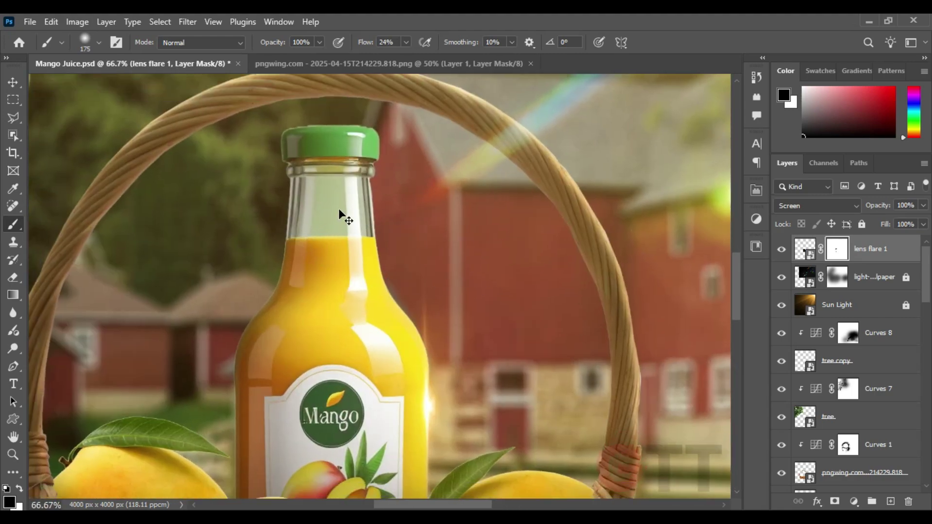
left_click(340, 213, "ctrl")
Add a layer mask to the mango juice bottle layer
scroll(927, 388, "down", 2)
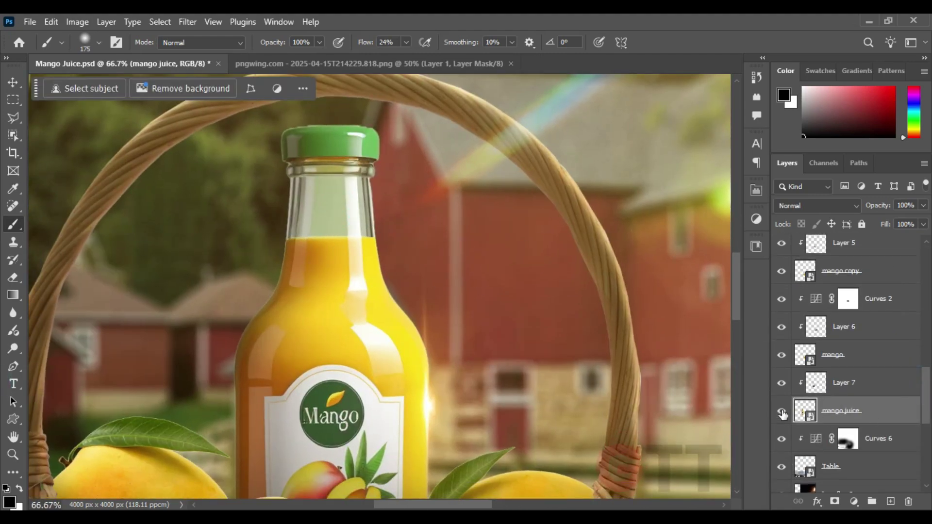
left_click(834, 501)
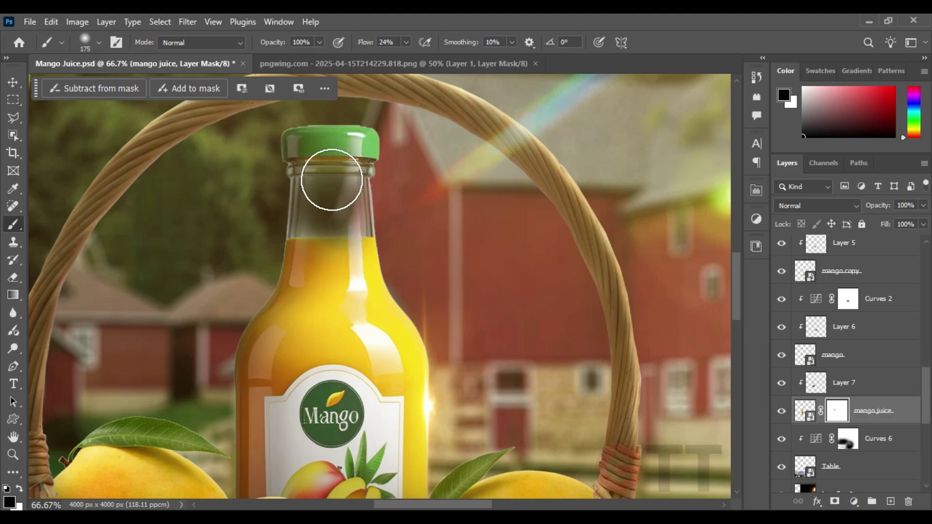
scroll(391, 239, "down", 2)
scroll(392, 243, "up", 2)
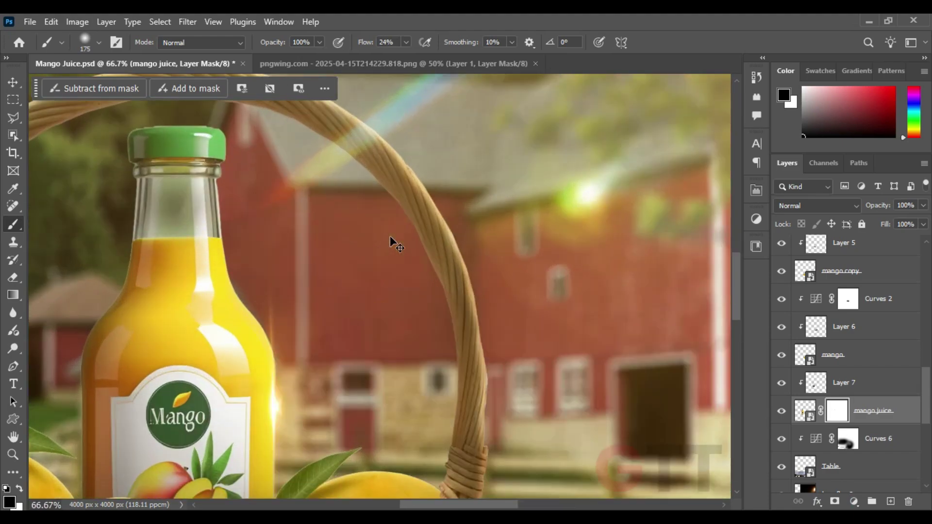
mouse_move(392, 243)
left_mouse_down()
mouse_move(344, 233)
mouse_move(375, 238)
left_mouse_up()
key("v")
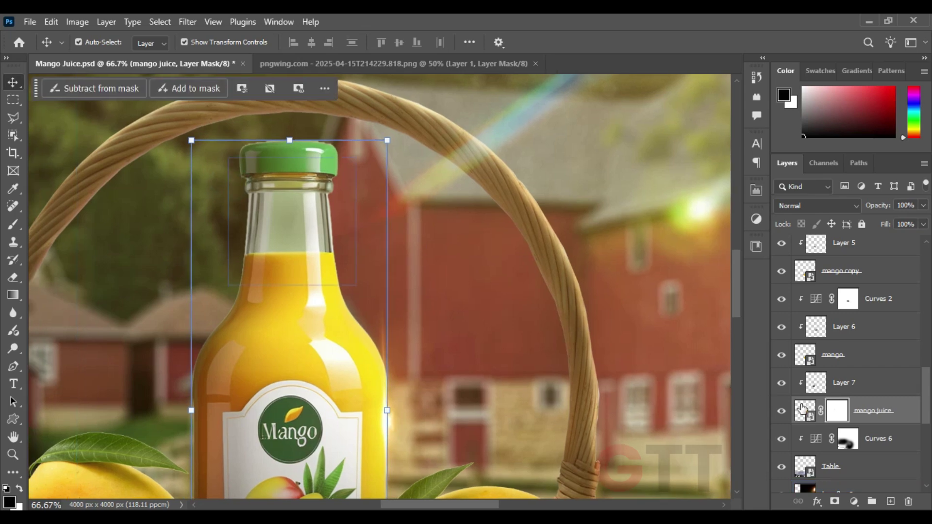
left_click(804, 410)
Try Hue/Saturation on the bottle with saturation left at 0, then brush its mask to fade the neck
left_click(77, 22)
mouse_move(98, 57)
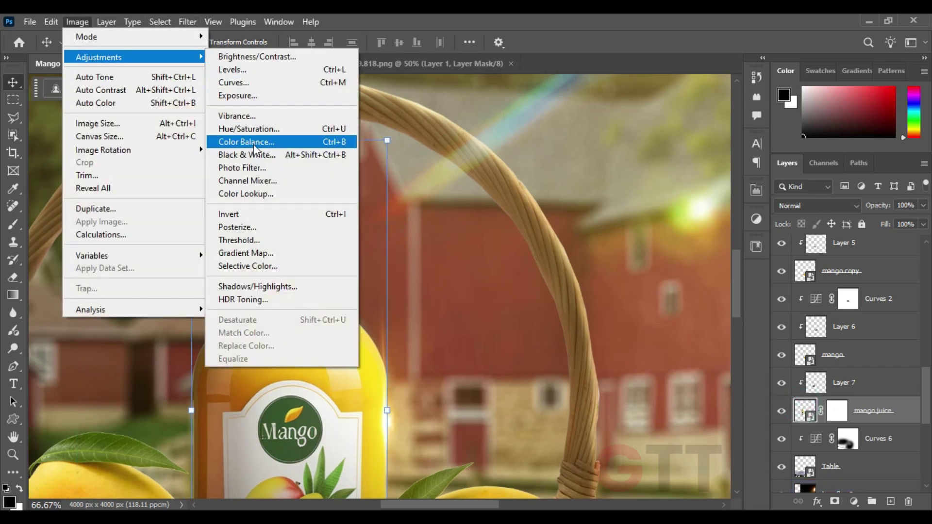
left_click(276, 130)
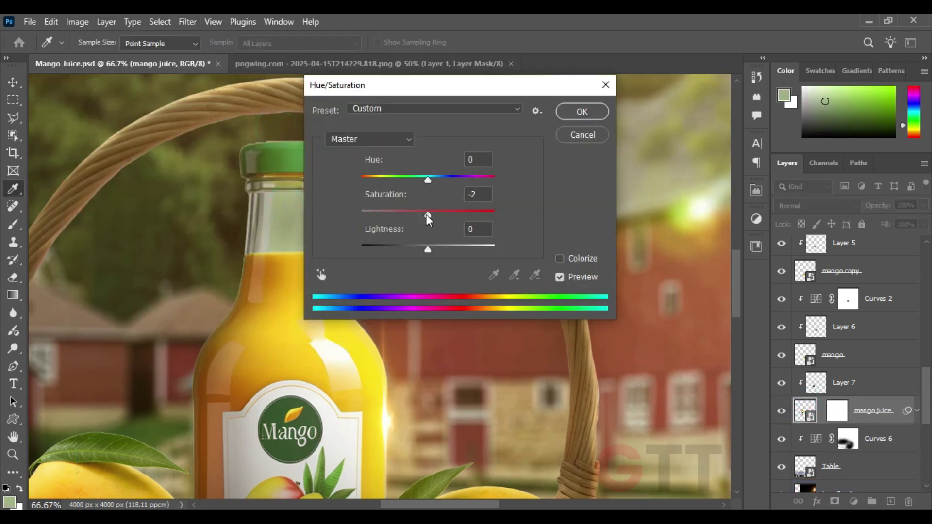
mouse_move(427, 214)
left_mouse_down()
mouse_move(364, 215)
mouse_move(428, 214)
left_mouse_up()
left_click(280, 202)
key("Return")
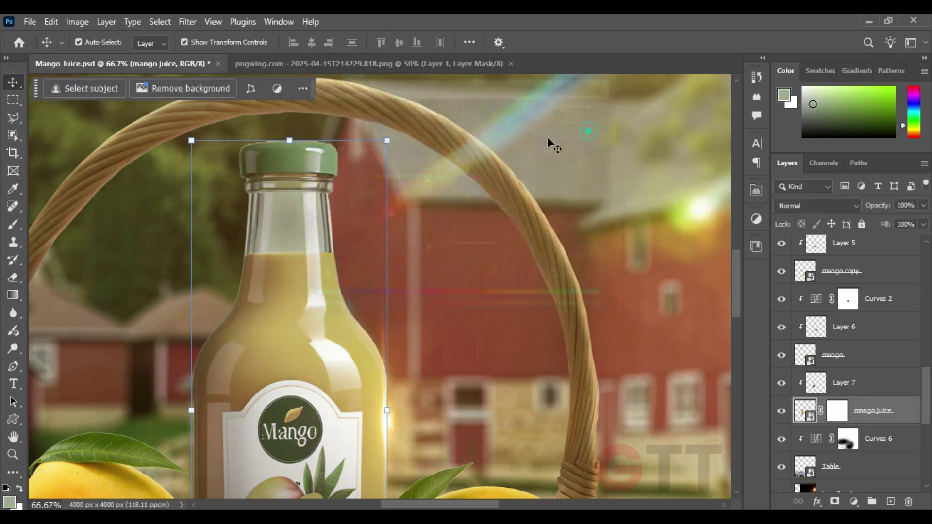
left_click(833, 396)
key("b")
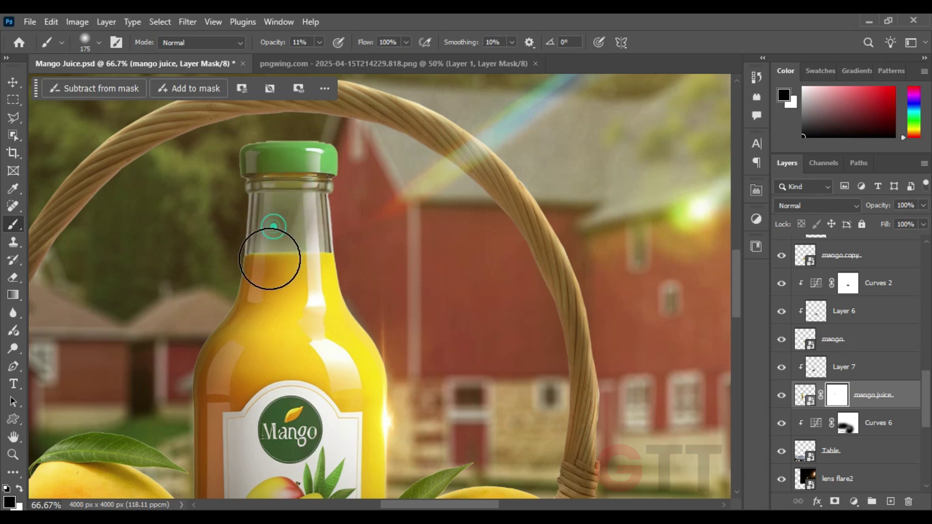
key("ctrl+minus")
key("ctrl+minus")
key("ctrl+minus")
key("ctrl+minus")
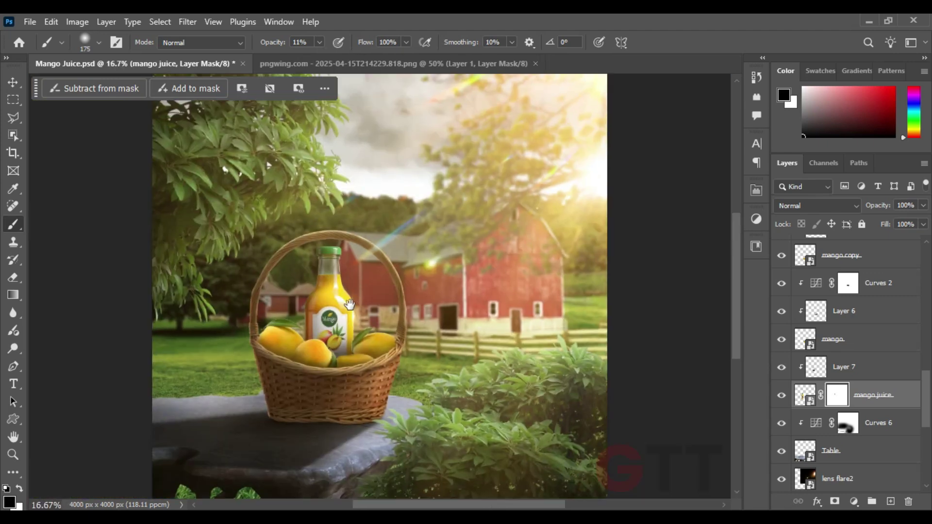
Stretch the basket layer taller upward with a free transform
left_click_drag(349, 304, 364, 279)
key("v")
left_click(113, 193)
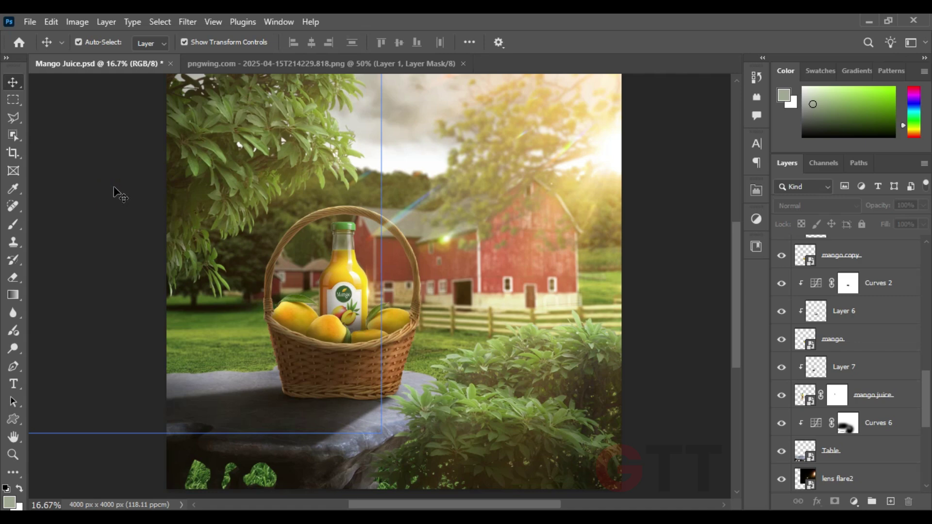
left_click(454, 273)
left_click(493, 371)
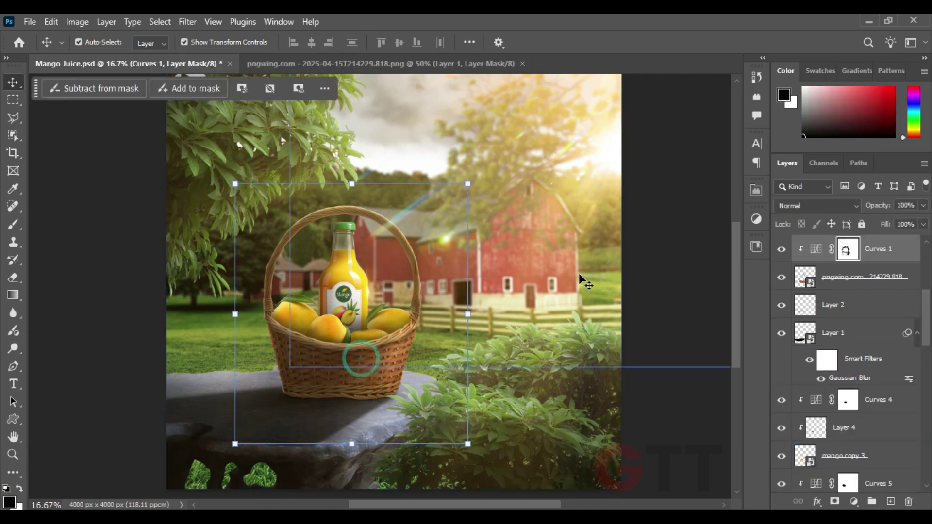
left_click(864, 329)
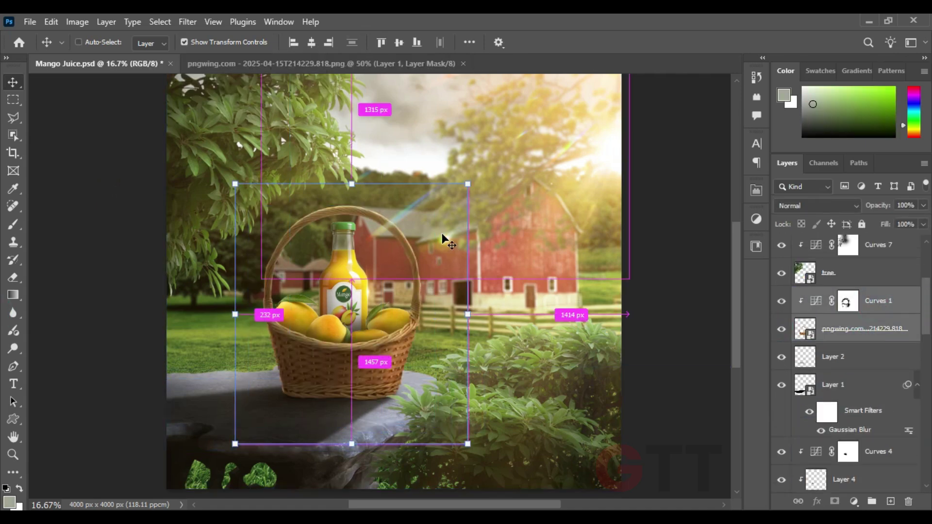
key("ctrl+t")
mouse_move(351, 183)
left_mouse_down()
mouse_move(351, 149)
mouse_move(351, 156)
left_mouse_up()
key("Return")
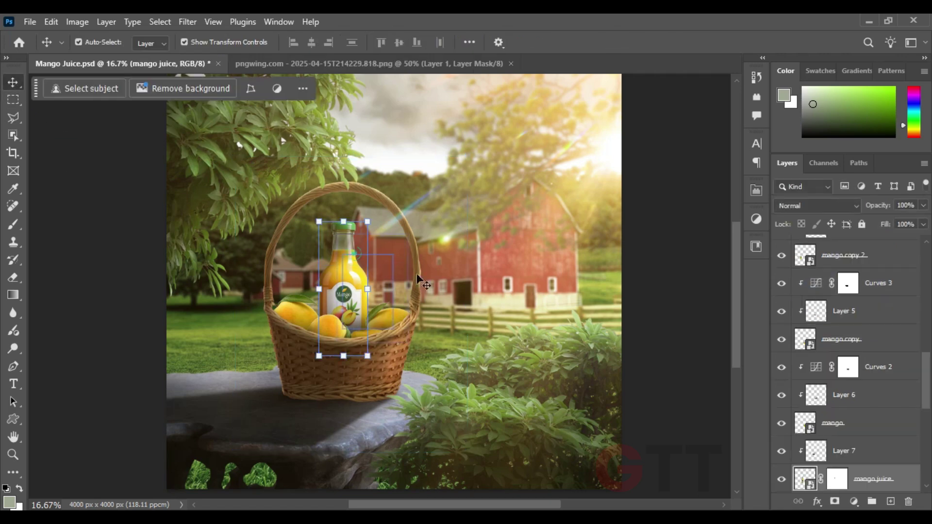
Enlarge the juice bottle to about 118% so it stands taller in the basket
scroll(849, 364, "down", 5)
left_click(844, 357)
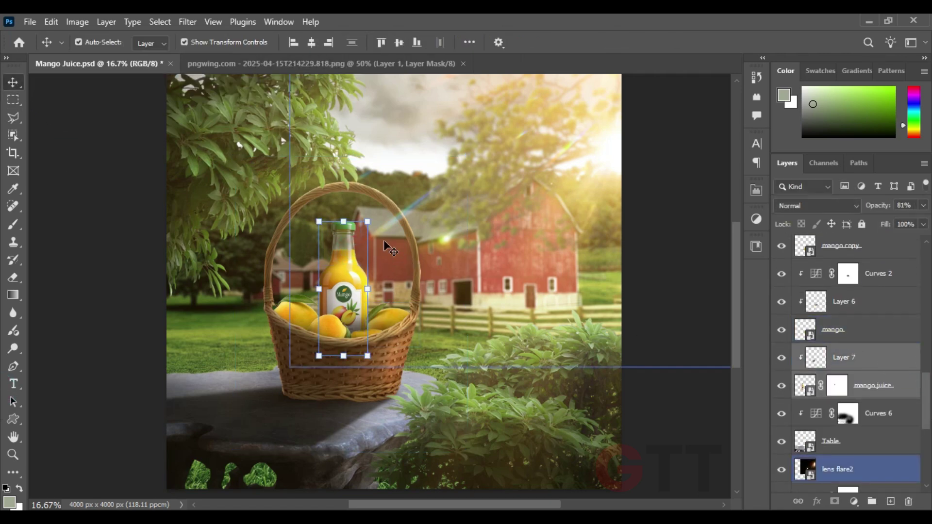
left_click_drag(343, 221, 343, 198)
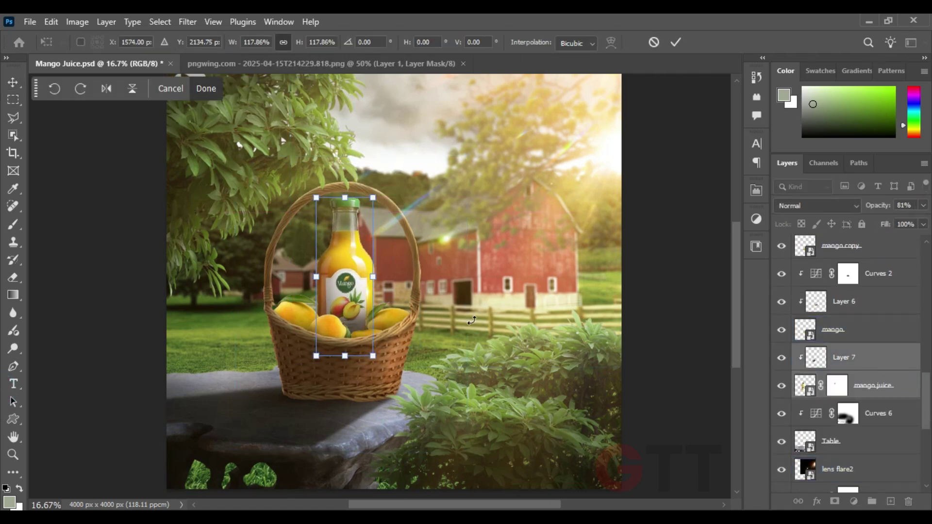
key("Return")
Scale up lens flare 1 and reposition it over the scene
scroll(849, 364, "up", 5)
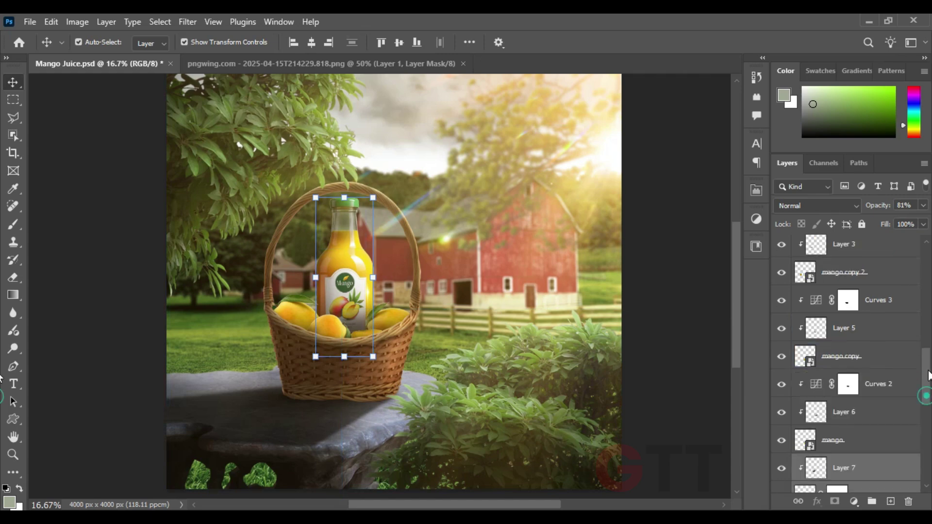
scroll(922, 350, "up", 5)
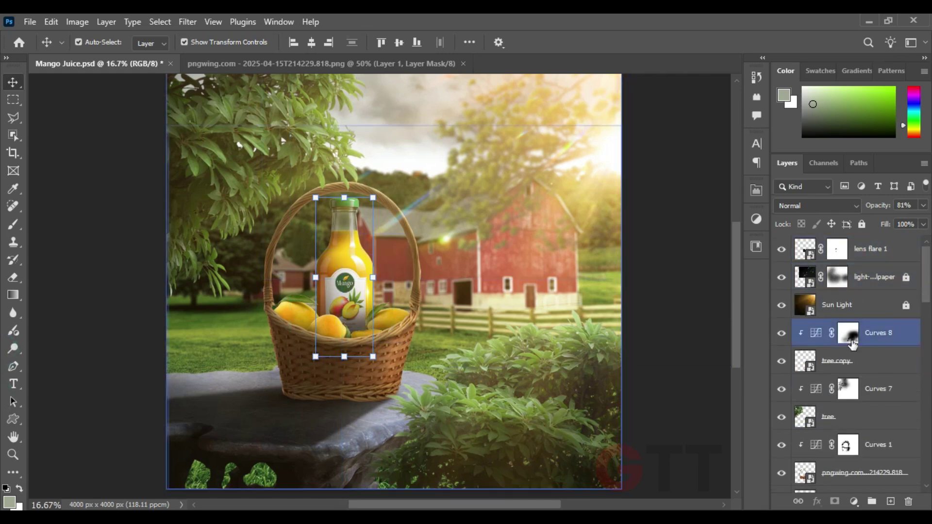
left_click(367, 295)
key("ctrl+t")
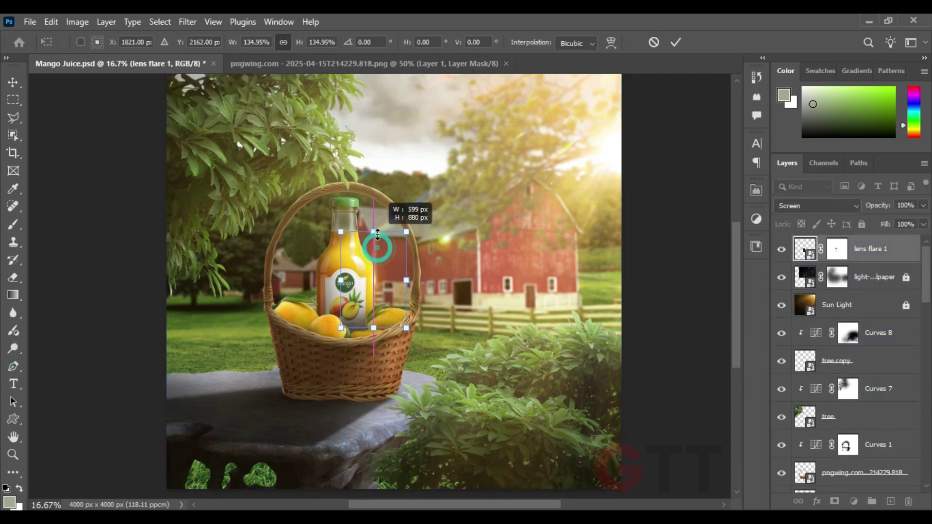
left_click_drag(393, 255, 413, 224)
left_click_drag(416, 284, 373, 280)
key("Return")
left_click(651, 408)
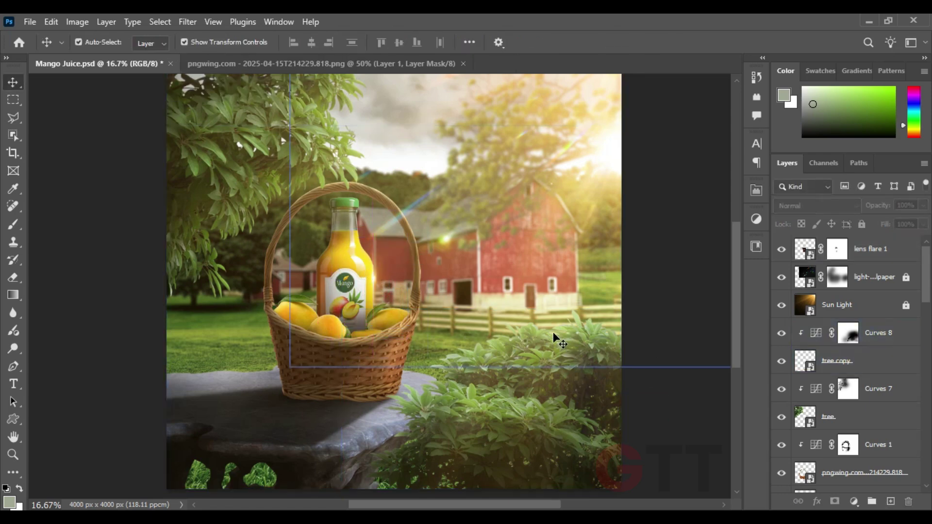
Darken the basket by lowering the Curves 1 adjustment curve
left_click(873, 444)
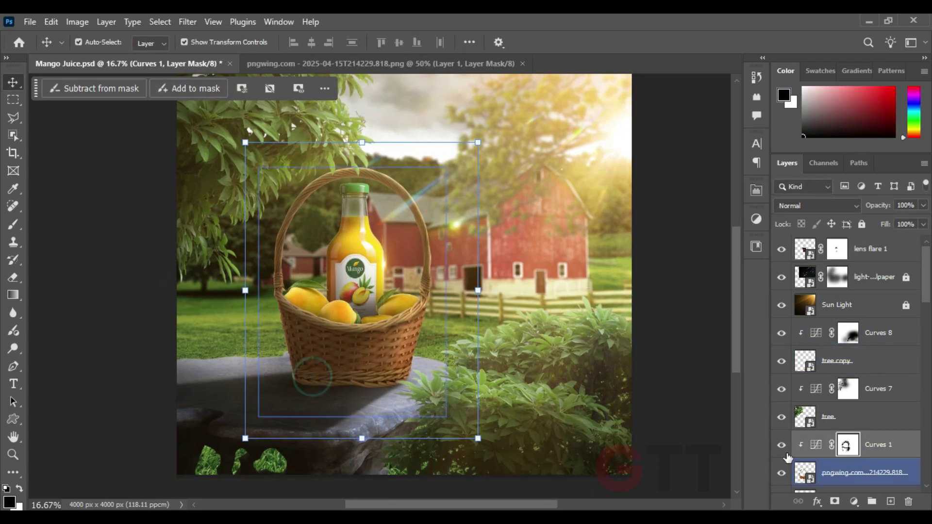
double_click(815, 444)
left_click_drag(715, 359, 722, 373)
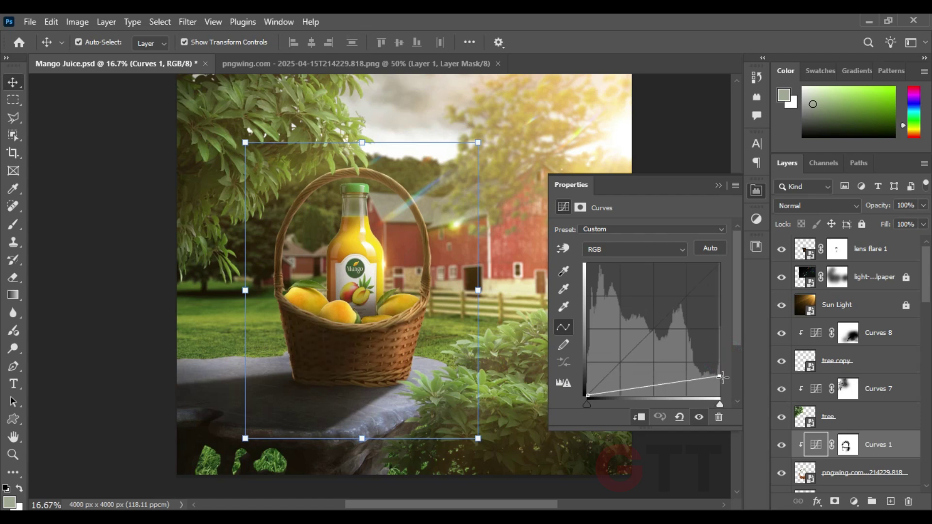
left_click(719, 186)
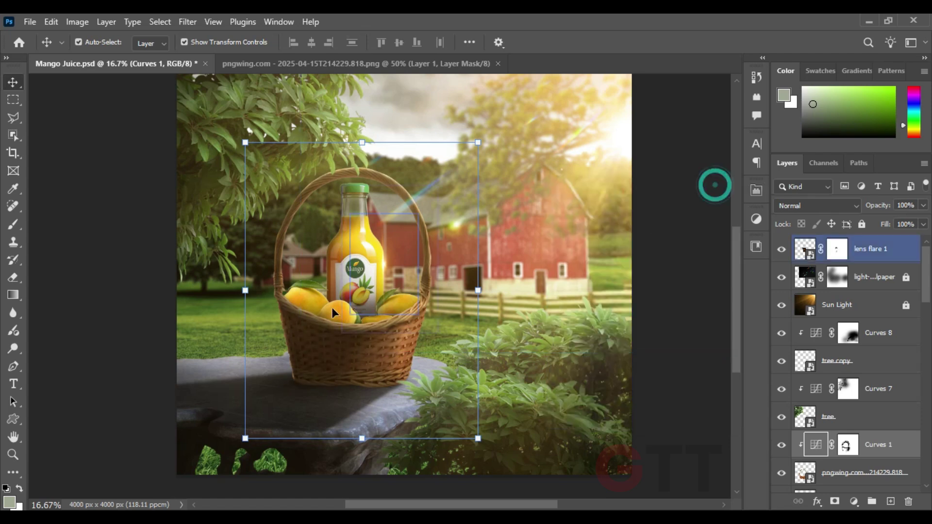
Check Curves 5 and select the mango shading layers, including Curves 3 and Layer 5
left_click(306, 306)
scroll(853, 378, "down", 2)
left_click(814, 326)
double_click(814, 326)
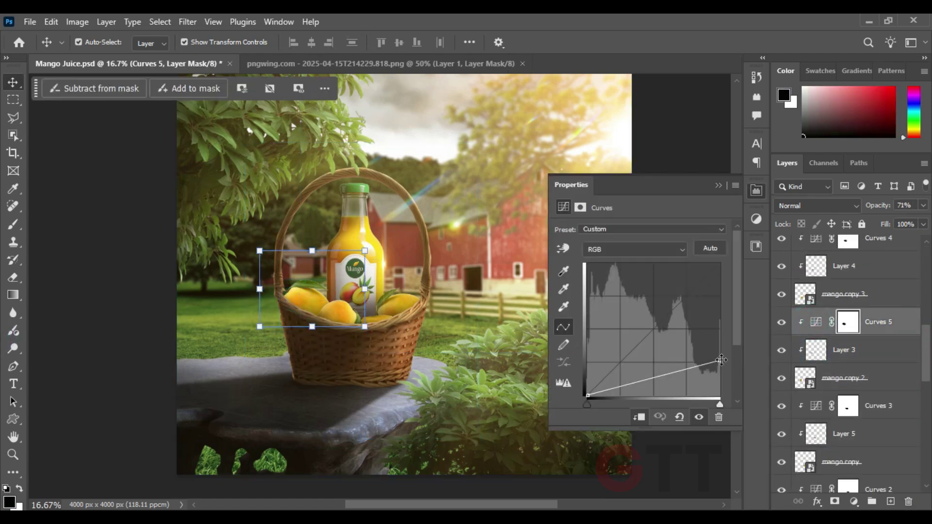
left_click(718, 186)
left_click(844, 350)
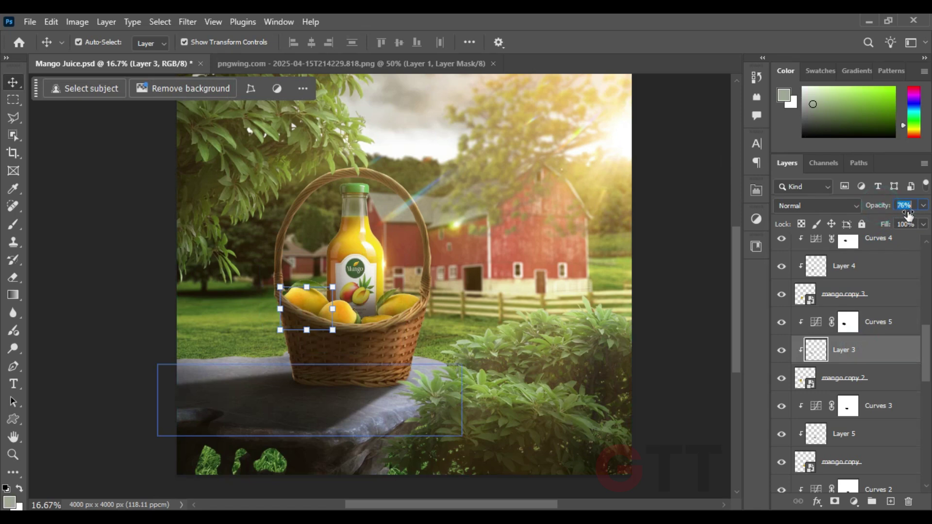
left_click(375, 319)
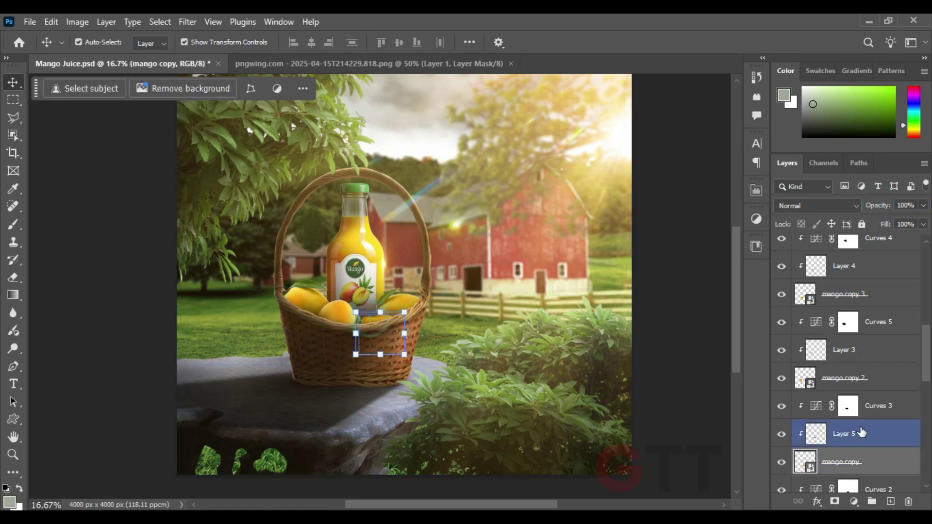
scroll(925, 381, "down", 1)
left_click(888, 375, "shift")
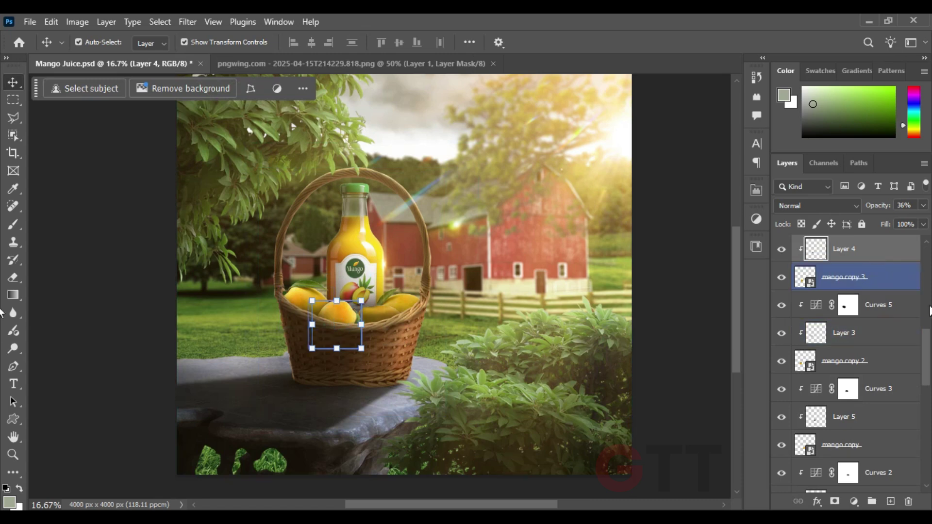
scroll(854, 320, "up", 3)
left_click_drag(879, 206, 884, 208)
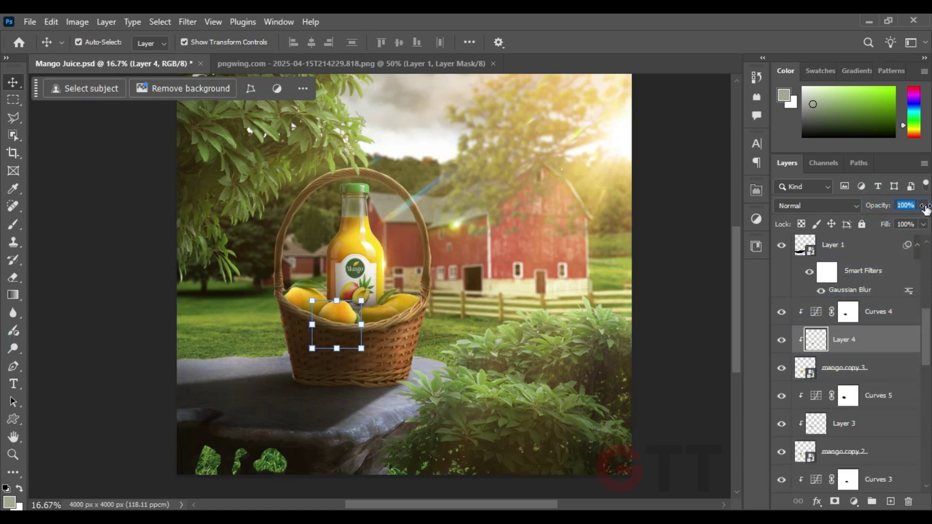
Raise the Curves 4 opacity to 100% and set up a small brush
left_click(898, 311)
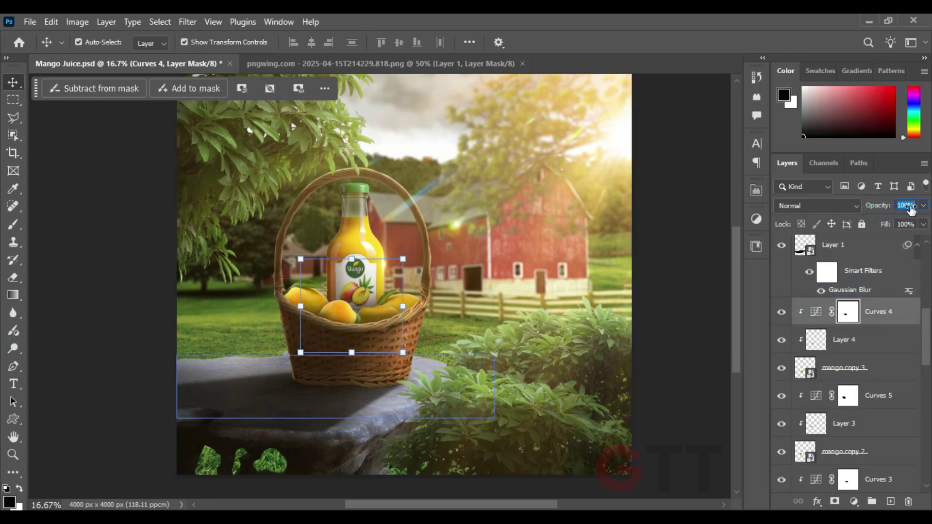
type("63")
left_click_drag(876, 205, 902, 205)
left_click(310, 329, "ctrl+space")
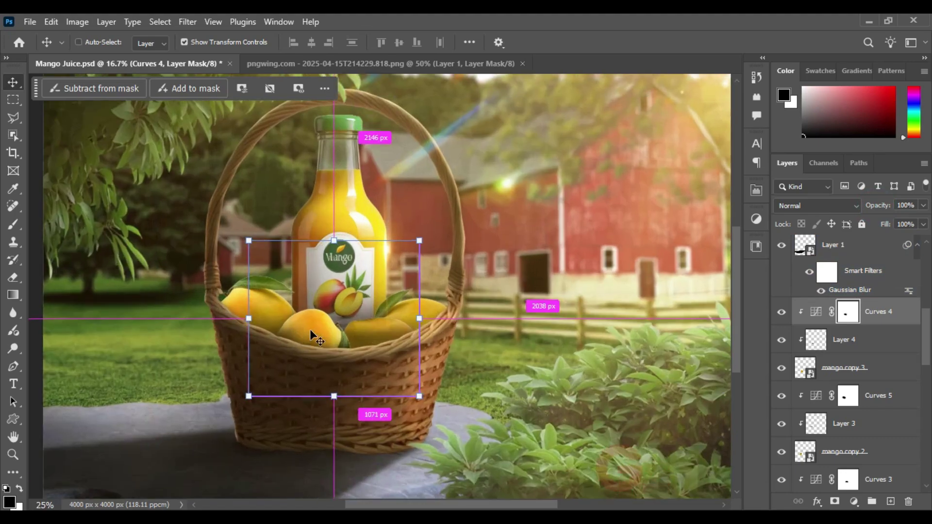
left_click(15, 226)
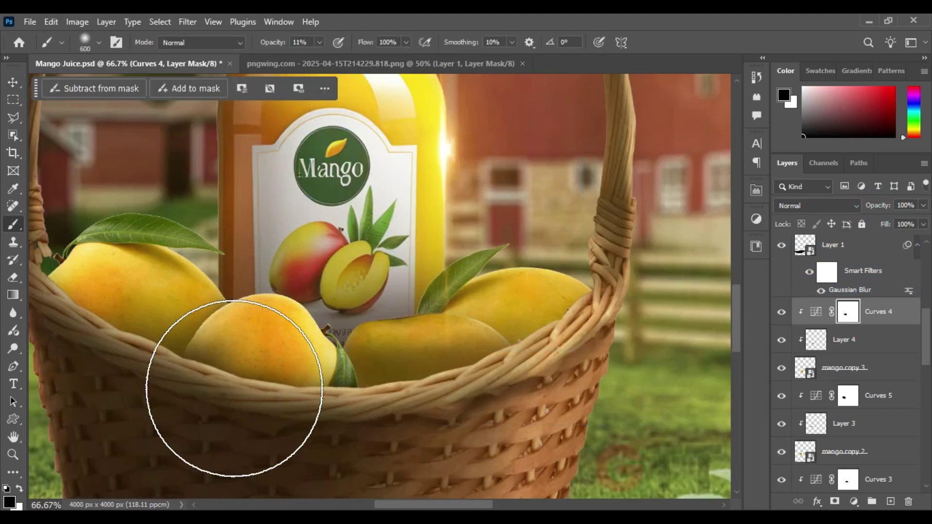
left_click_drag(234, 389, 271, 267)
key("bracketleft")
key("bracketleft")
key("bracketleft")
key("x")
left_click_drag(208, 266, 202, 280)
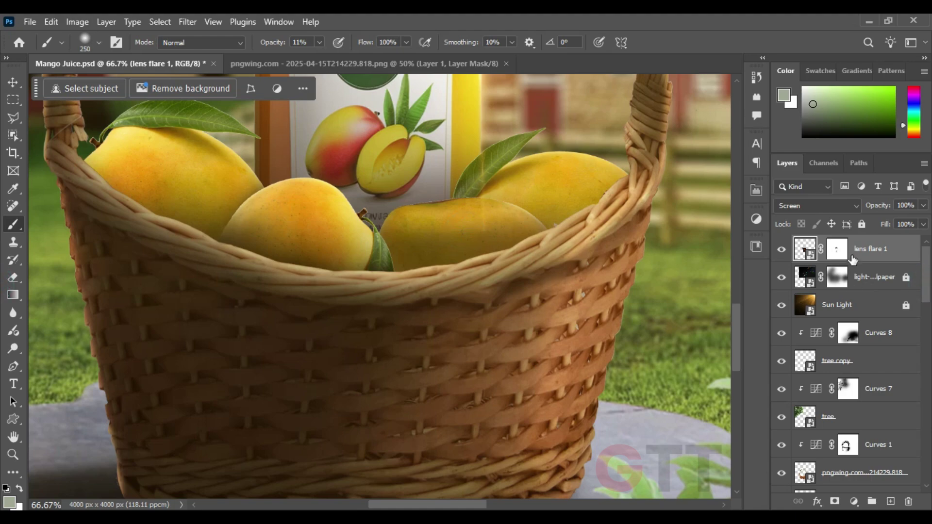
Rotate the selected layer very slightly
left_click(837, 248)
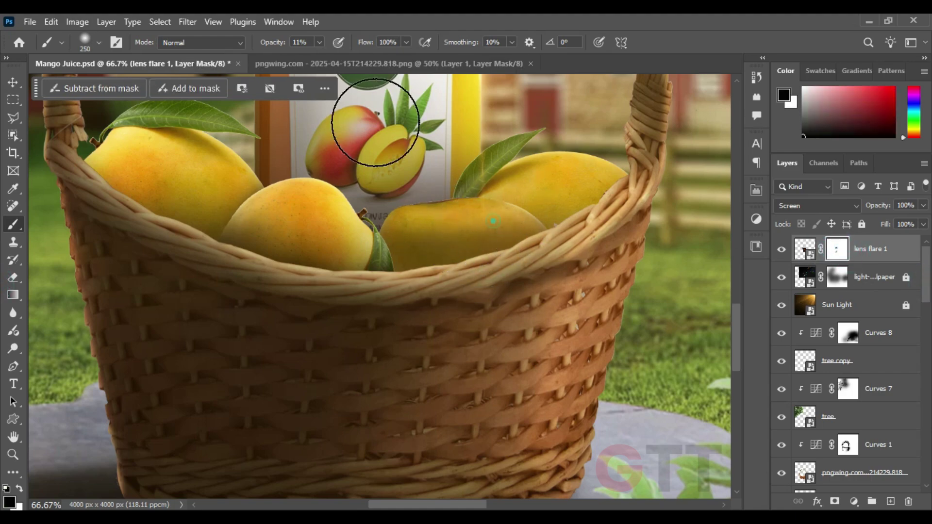
scroll(476, 254, "up", 2)
scroll(485, 243, "up", 5)
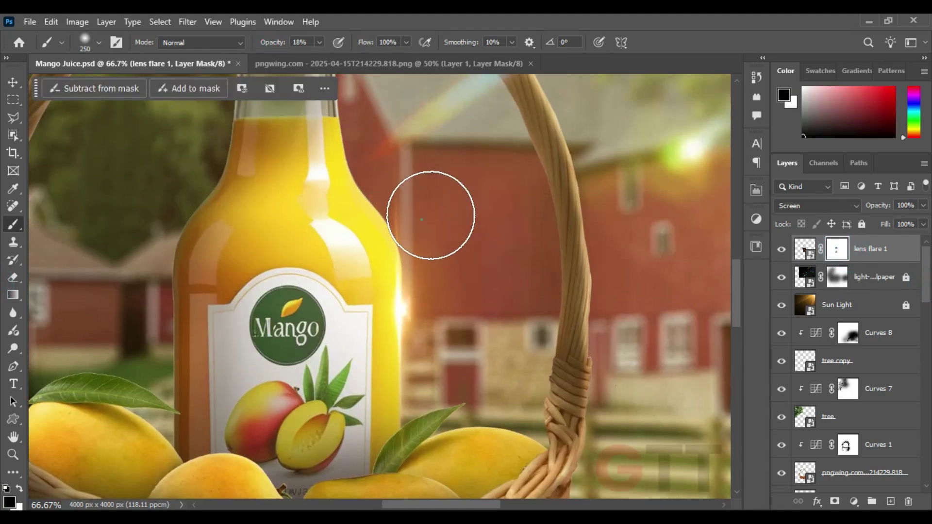
left_click(13, 83)
left_click_drag(552, 313, 456, 304)
key("Return")
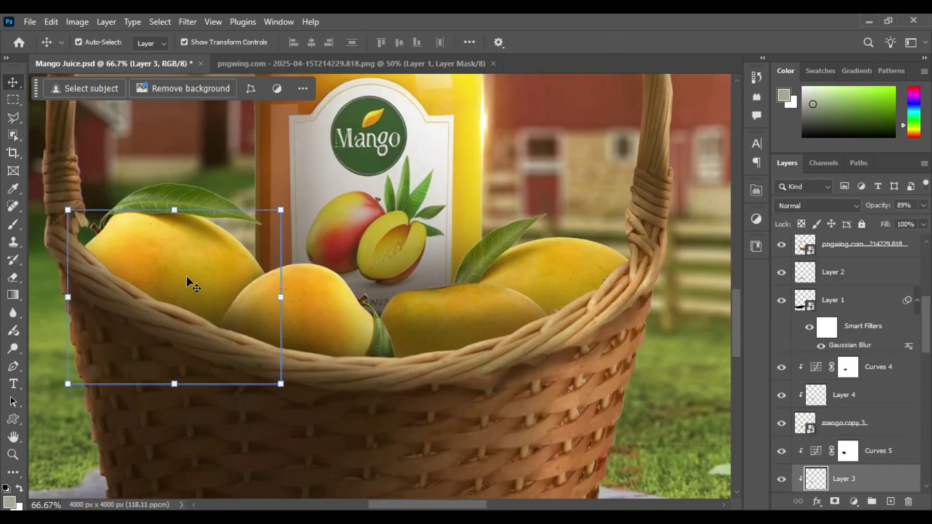
Brighten the left and centre mangoes by painting white on the Curves 5 mask
left_click(859, 403)
left_click(848, 451)
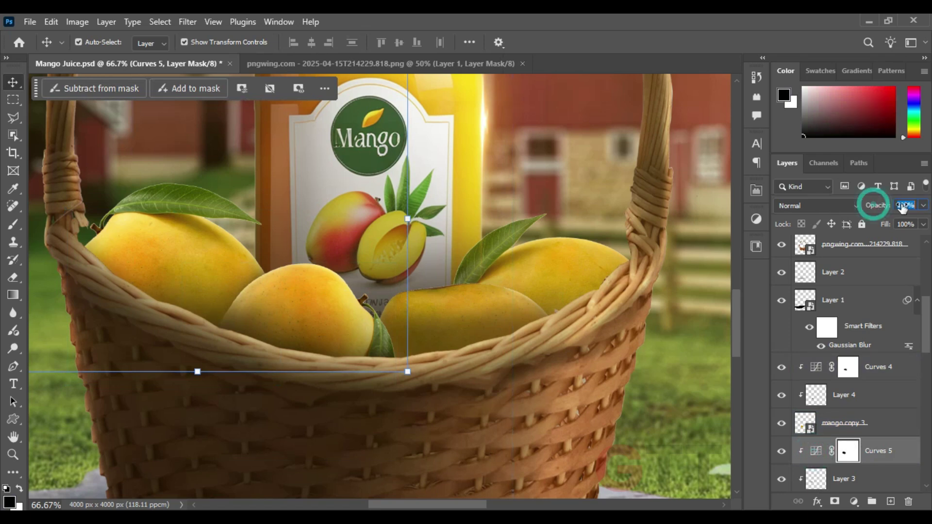
key("b")
key("x")
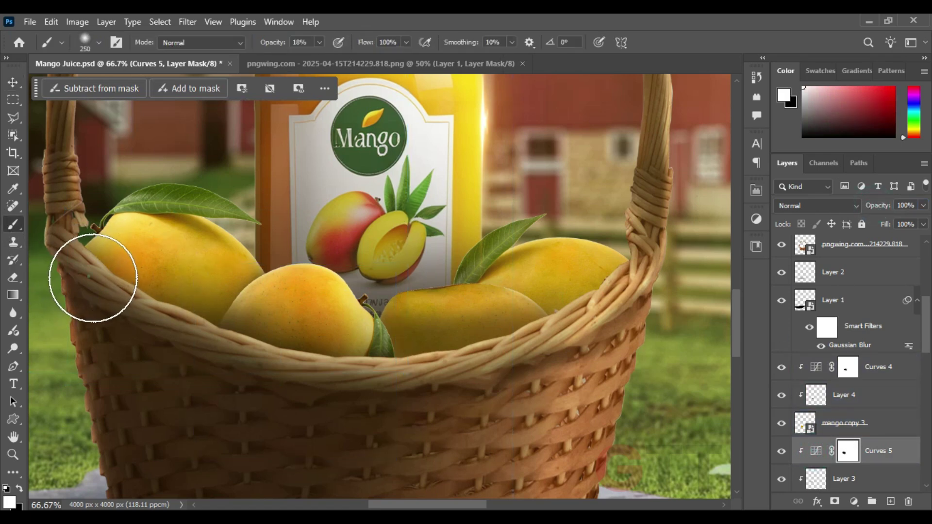
left_click_drag(93, 277, 214, 291)
key("x")
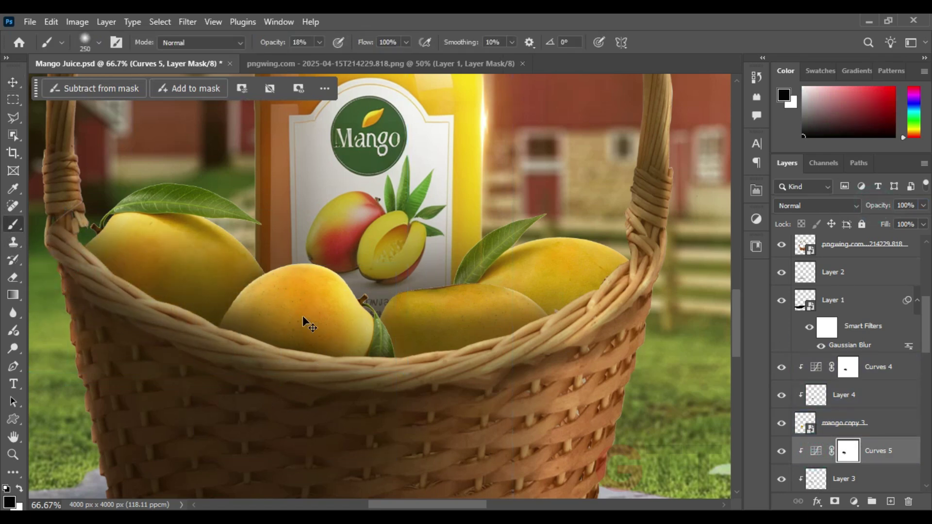
key("alt+bracketright")
key("alt+bracketright")
key("alt+bracketright")
key("x")
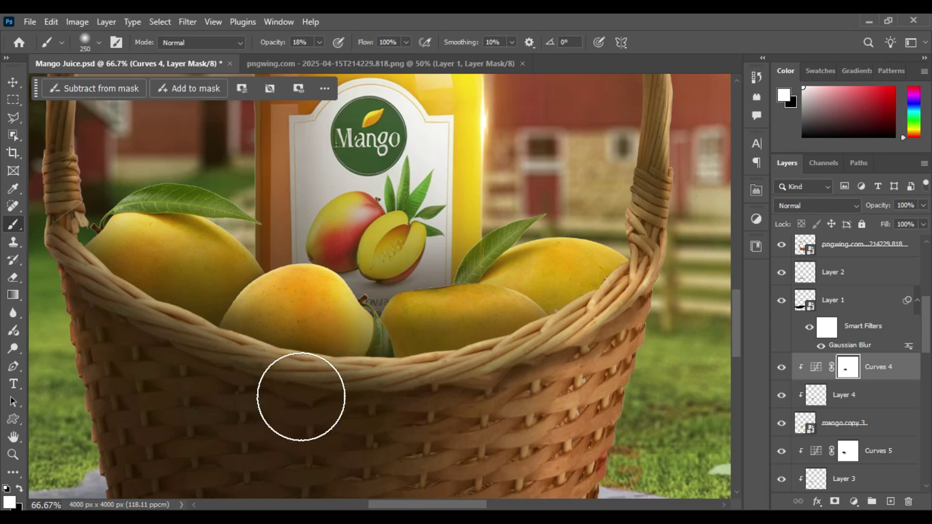
Darken the top of the front mango on the Curves 3 mask at 100% brush opacity
key("alt+bracketleft")
key("alt+bracketleft")
key("alt+bracketleft")
key("alt+bracketleft")
key("alt+bracketleft")
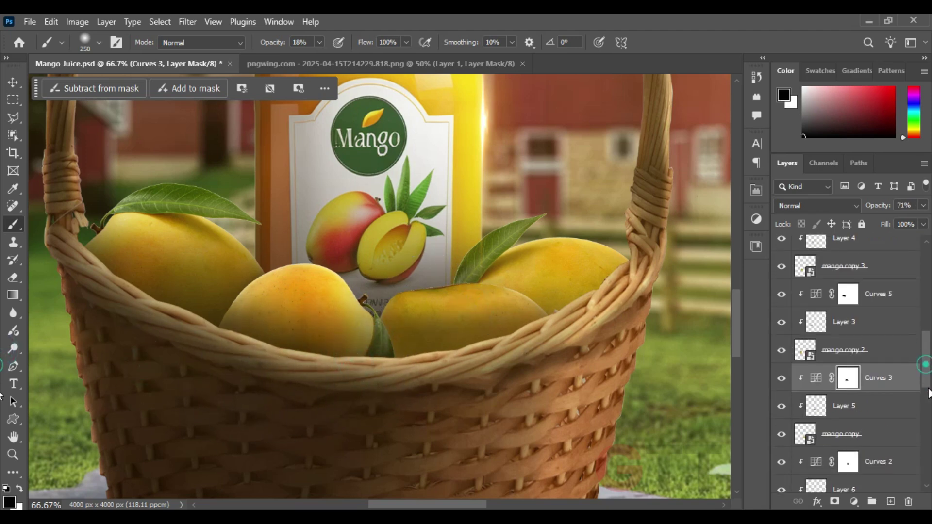
key("alt+bracketleft")
key("0")
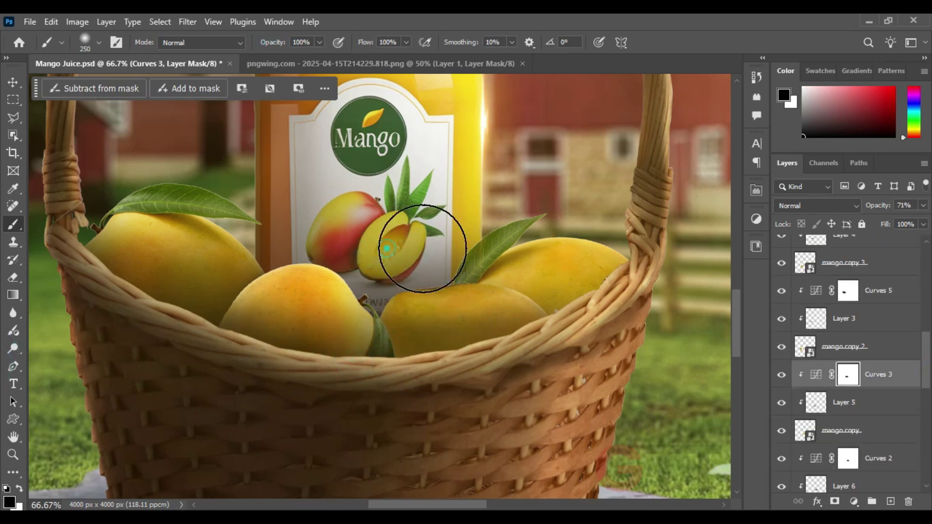
left_click_drag(505, 246, 410, 267)
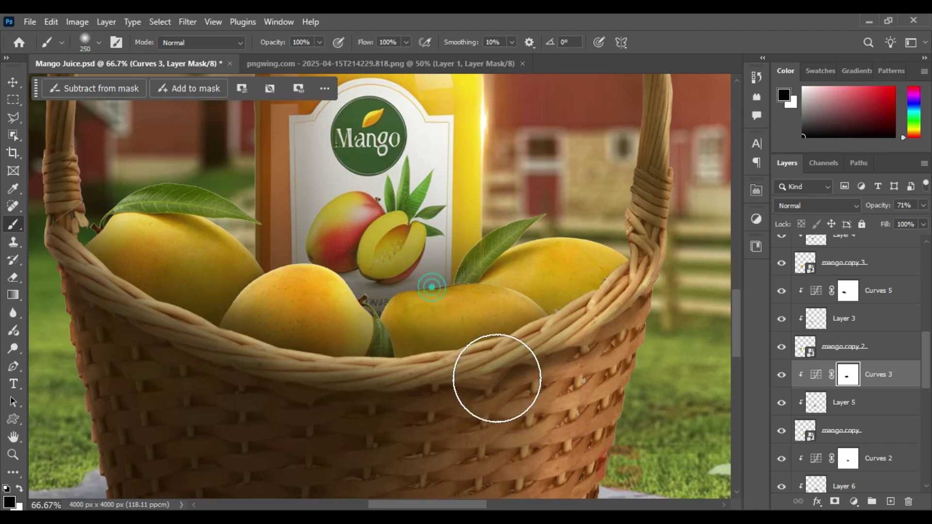
Set Layer 7's opacity to 81%
key("alt+bracketleft")
key("alt+bracketleft")
key("alt+bracketleft")
key("alt+bracketleft")
left_click(844, 418)
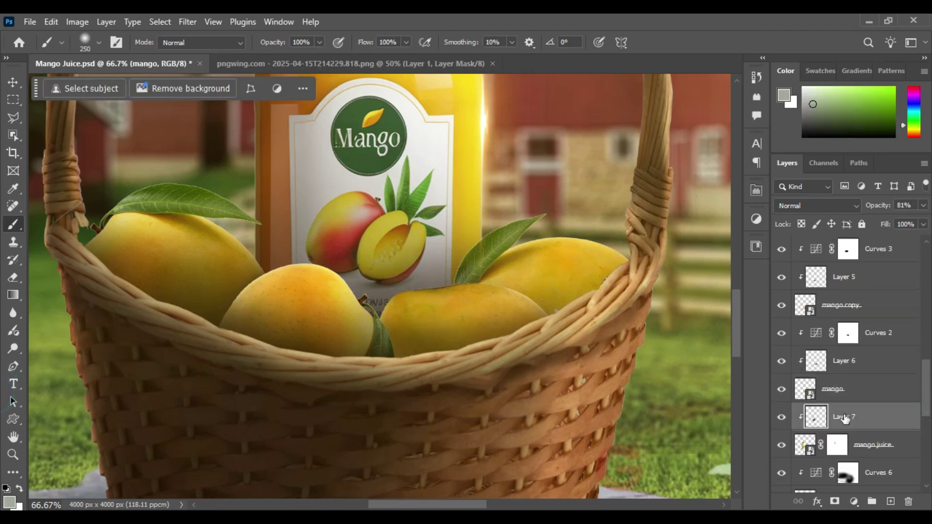
type("81")
key("Return")
key("v")
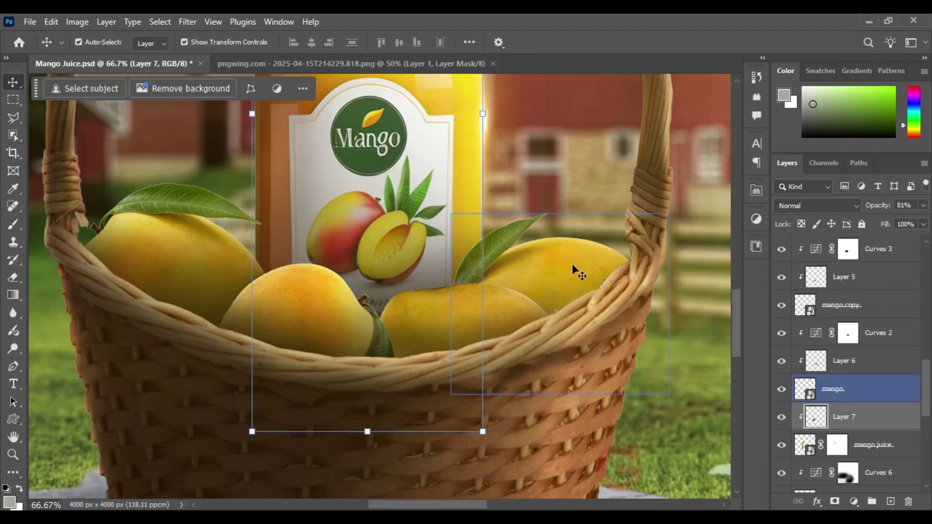
left_click(897, 208)
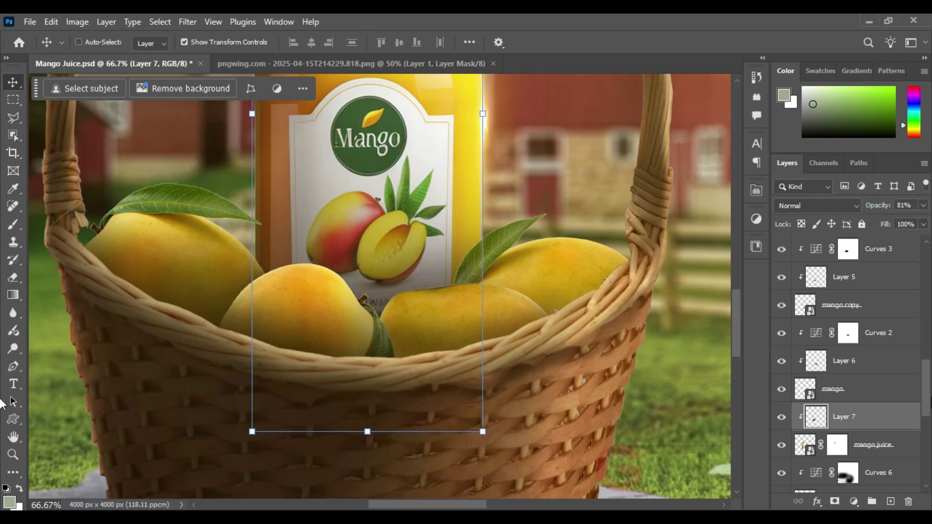
Paint a black shadow on Layer 6 where the basket rim crosses the mango
left_click(587, 251)
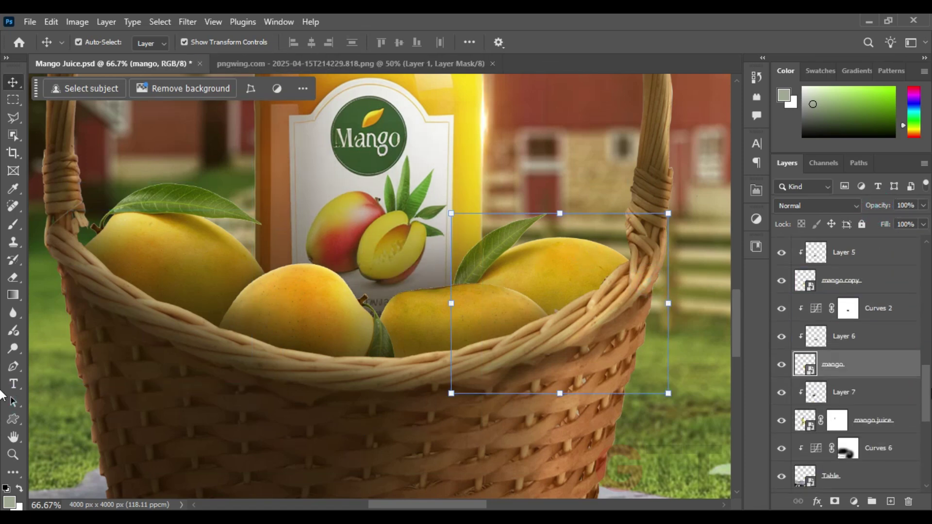
left_click(871, 364)
left_click(874, 206)
left_click(14, 224)
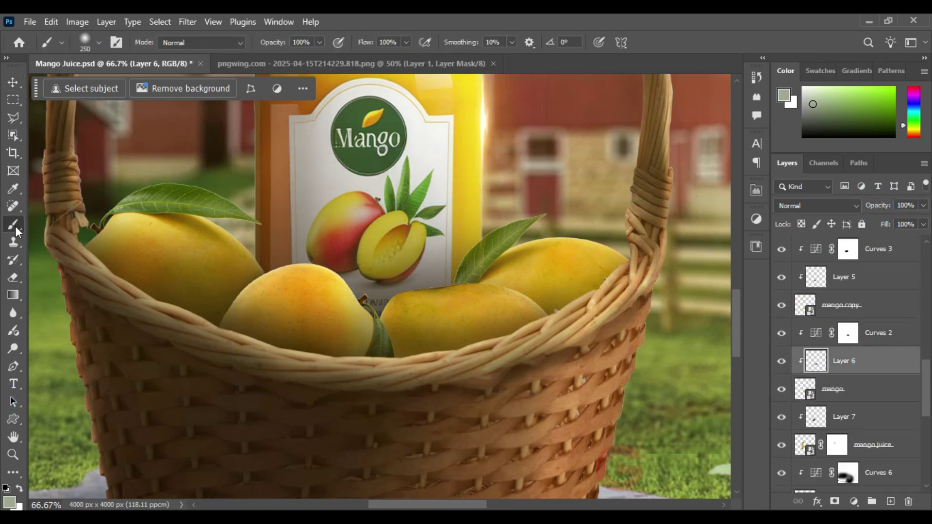
key("d")
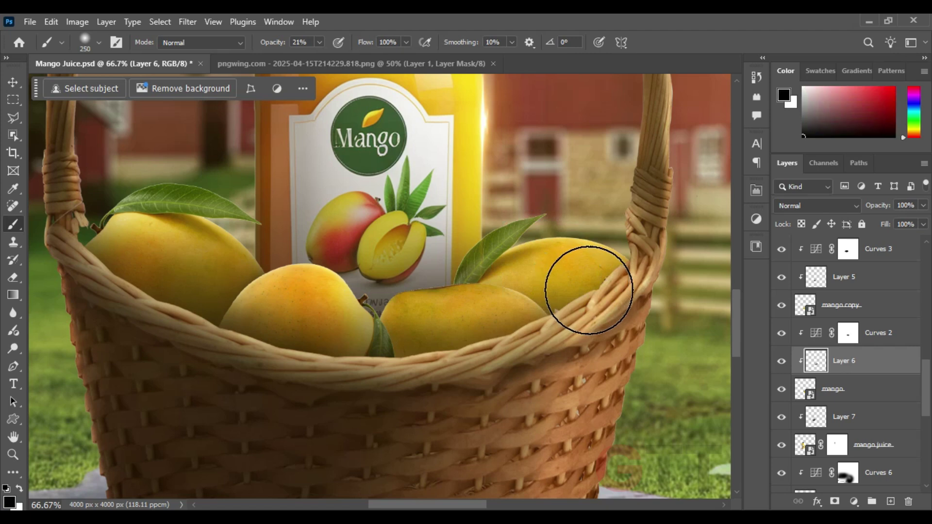
left_click_drag(644, 276, 545, 323)
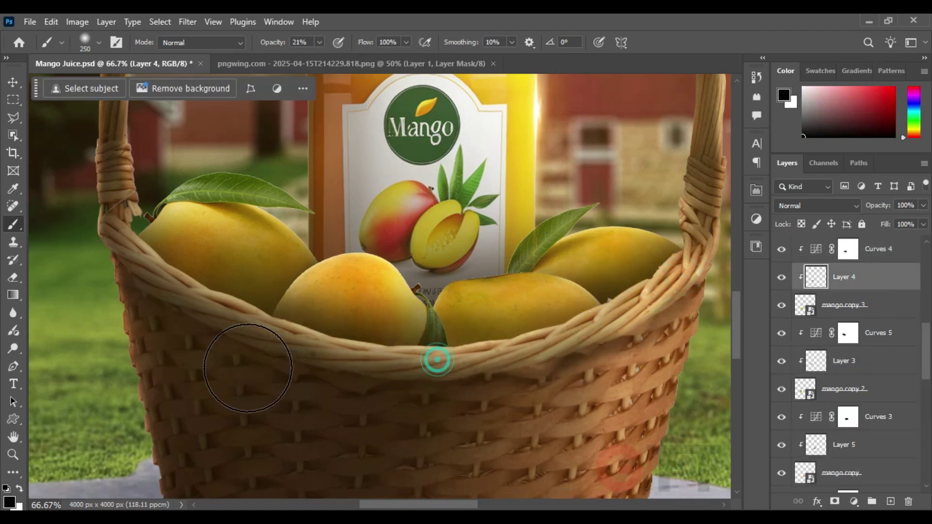
Lower the Curves 4 opacity to 65%
left_click(847, 249)
key("x")
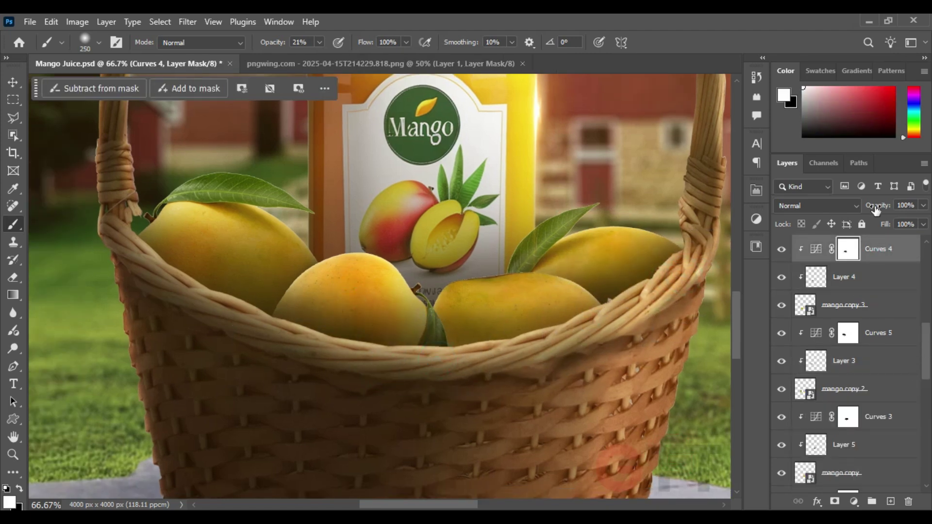
left_click_drag(878, 206, 855, 208)
key("x")
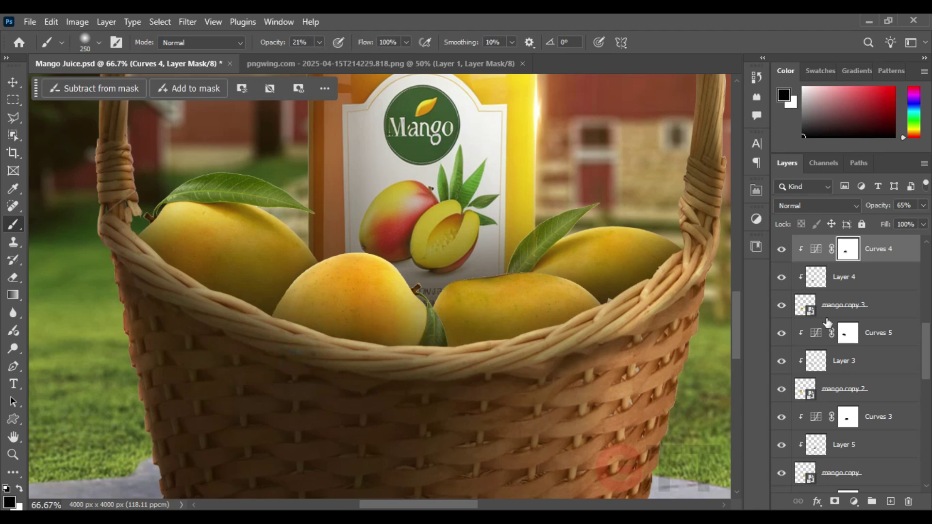
Step through the mango shading layers: Layer 4, Layer 5, the Curves 5 mask and Layer 3
left_click(845, 277)
left_click(388, 363)
left_click(208, 335)
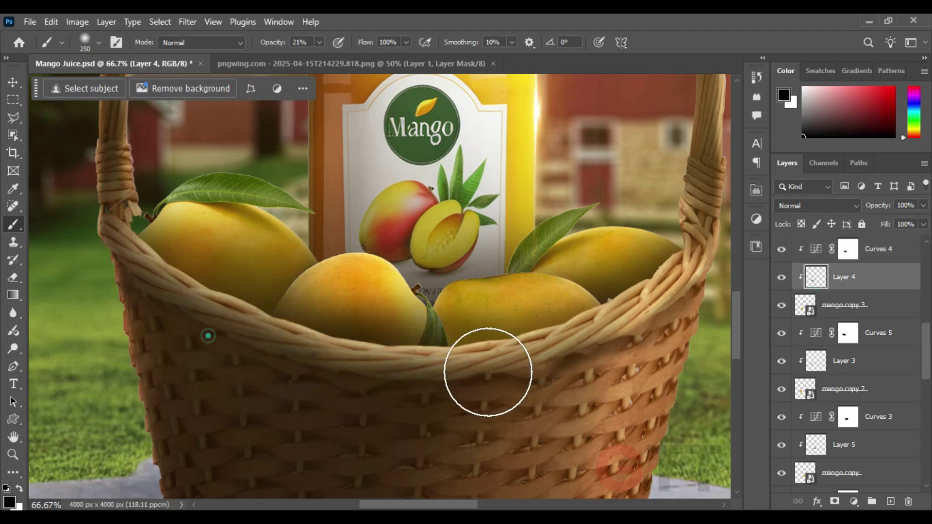
left_click(820, 449)
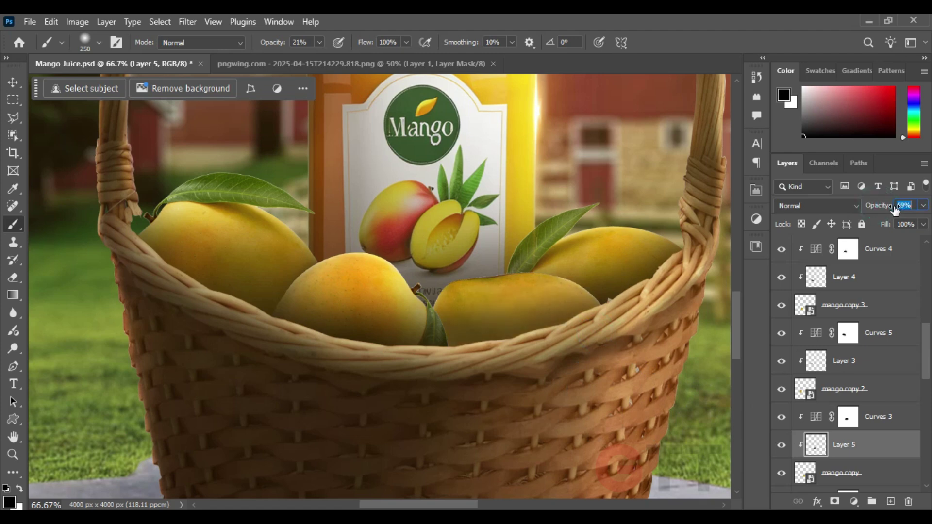
left_click(848, 333)
left_click(788, 358)
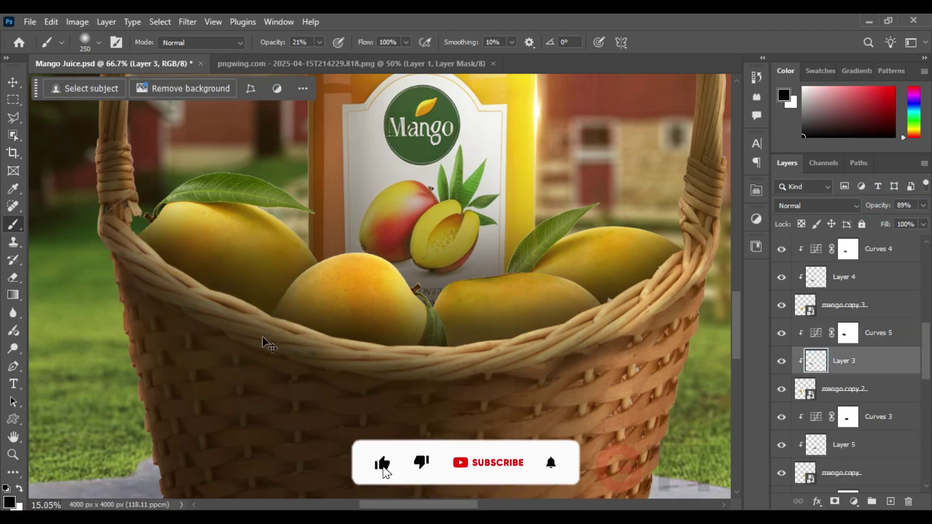
scroll(262, 342, "down", 4)
key("v")
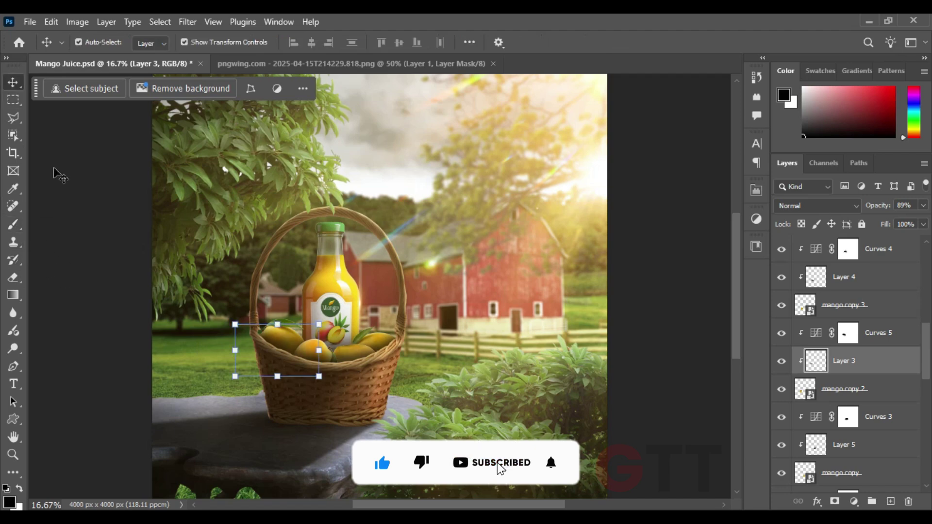
left_click(141, 266)
Lower the opacity of several mango shading layers together, leaving Layer 3 at 89%
left_click(844, 360)
scroll(854, 359, "down", 3)
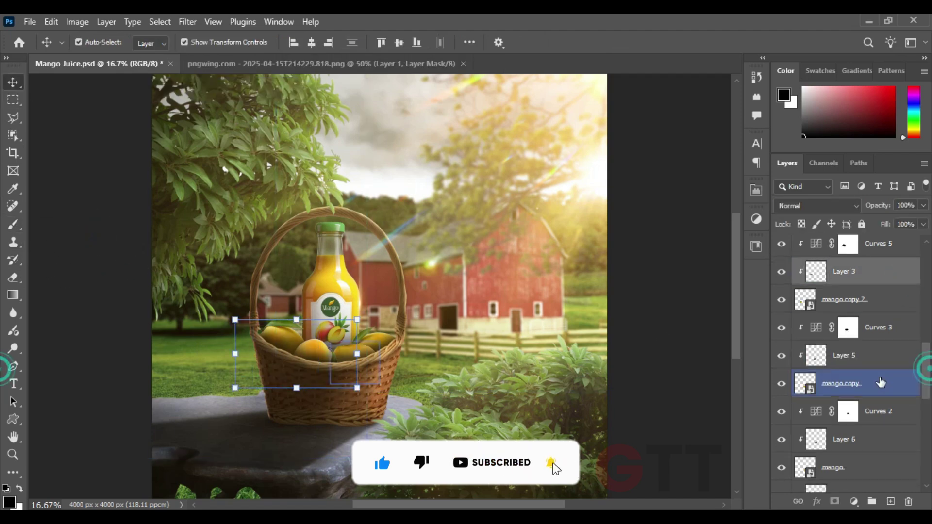
left_click(844, 439, "ctrl")
scroll(854, 359, "up", 4)
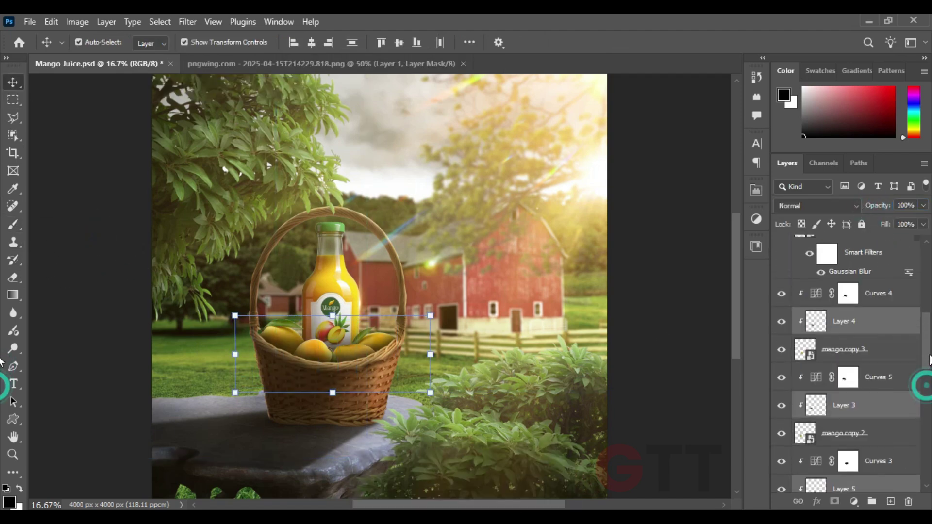
left_click(844, 301, "ctrl")
left_click(854, 245)
left_click_drag(872, 205, 859, 208)
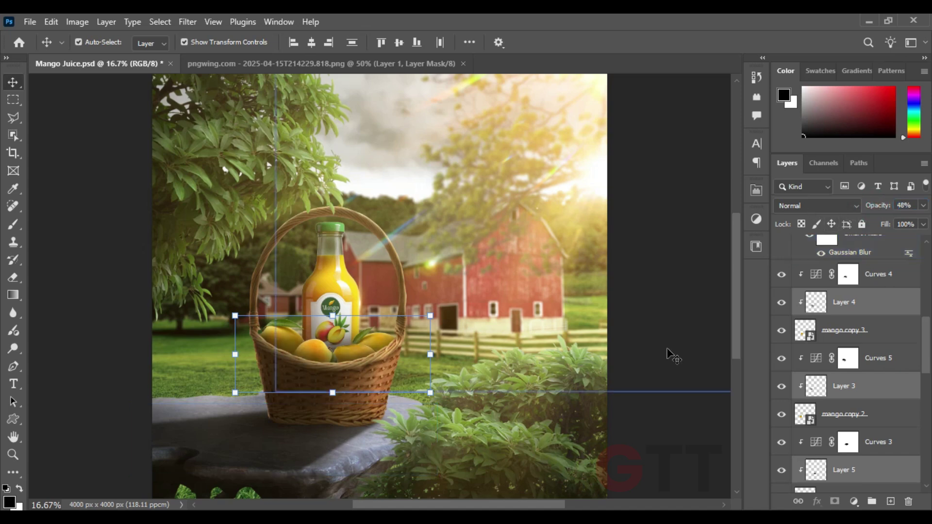
left_click(650, 415)
key("ctrl+minus")
key("ctrl+plus")
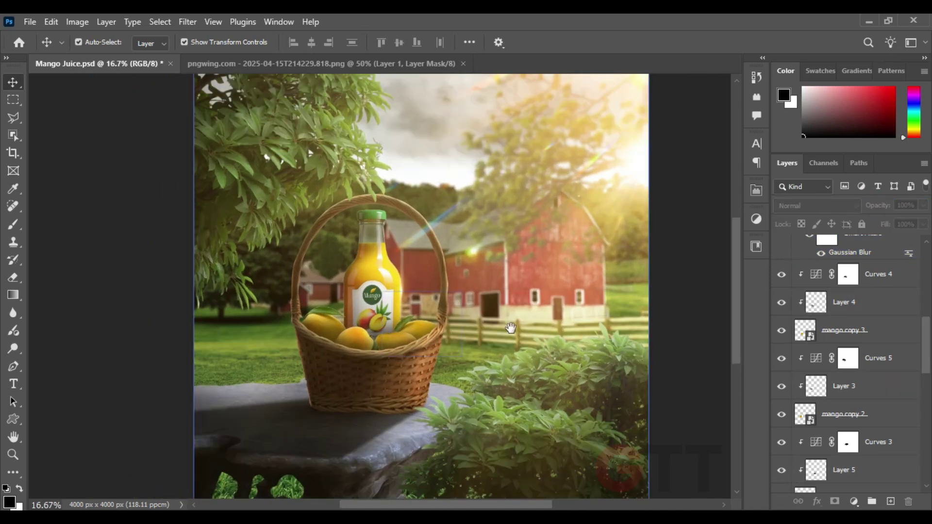
scroll(412, 286, "right", 3)
Place the Birds image above the Levels 1 layer and move it up into the sky
scroll(412, 287, "down", 1)
left_click(874, 383)
left_click(895, 359)
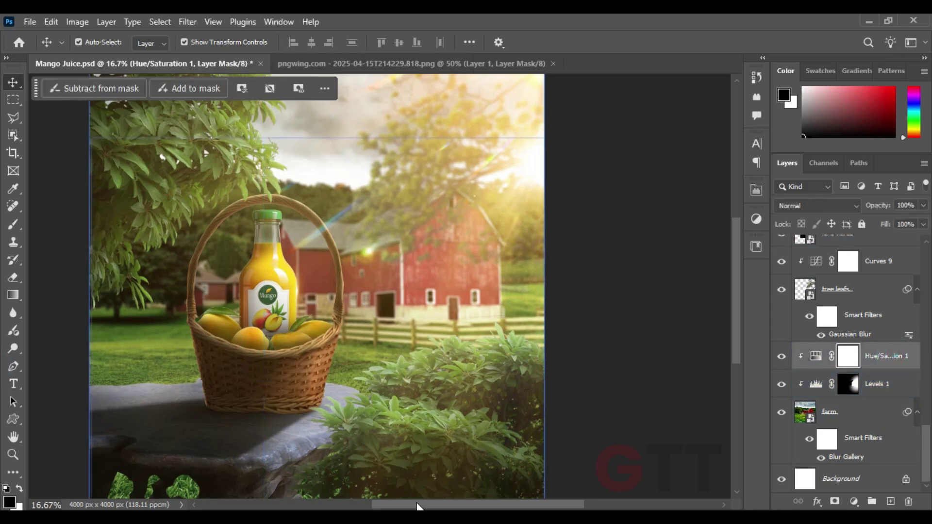
key("alt+Tab")
left_click_drag(152, 114, 366, 199)
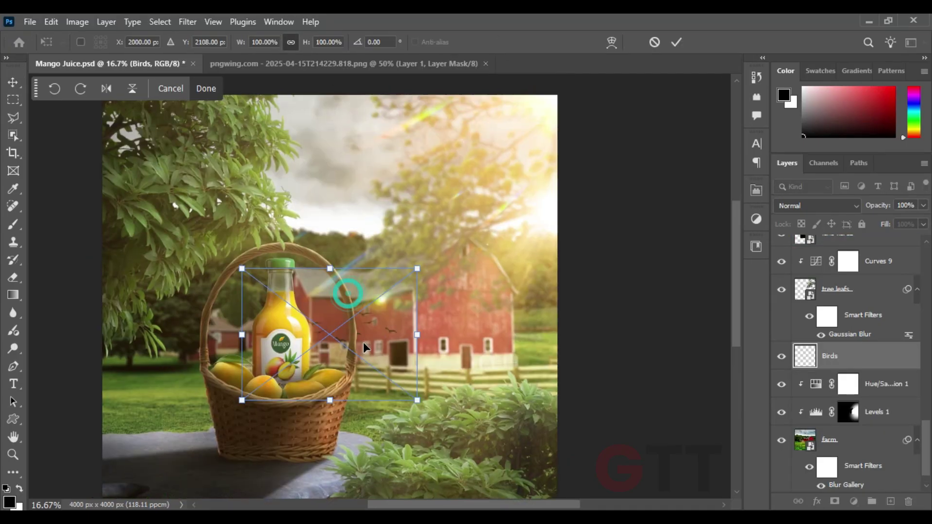
left_click_drag(363, 342, 346, 168)
key("Return")
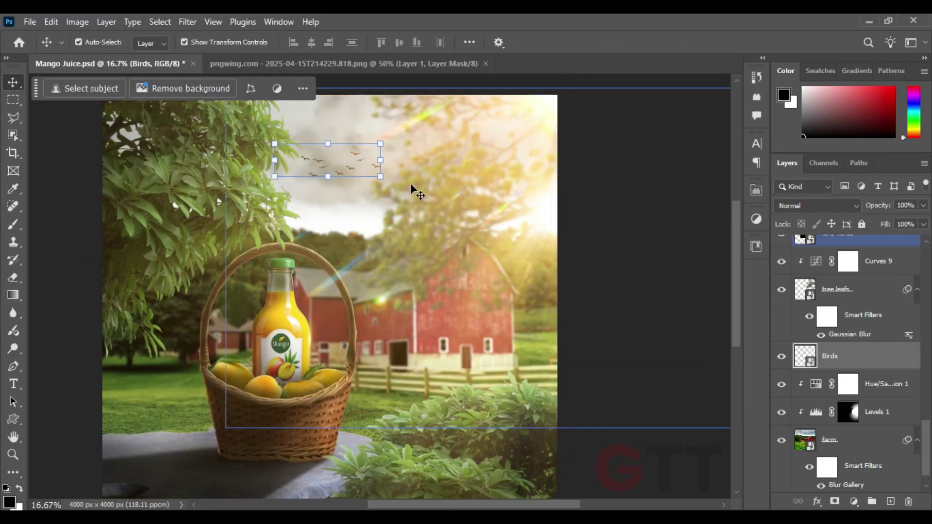
Soften the birds with a Gaussian Blur, then zoom out to the whole canvas
left_click(188, 22)
left_click(370, 248)
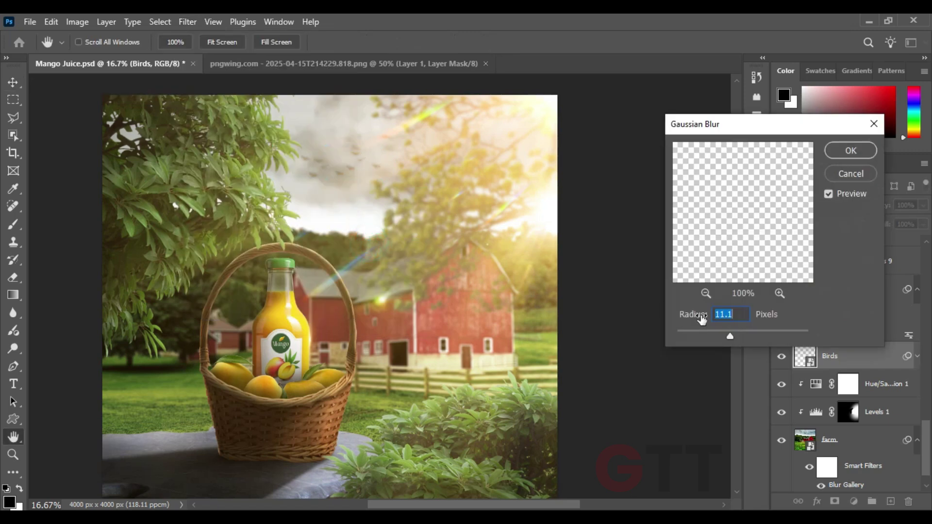
left_click_drag(706, 333, 716, 330)
left_click(850, 150)
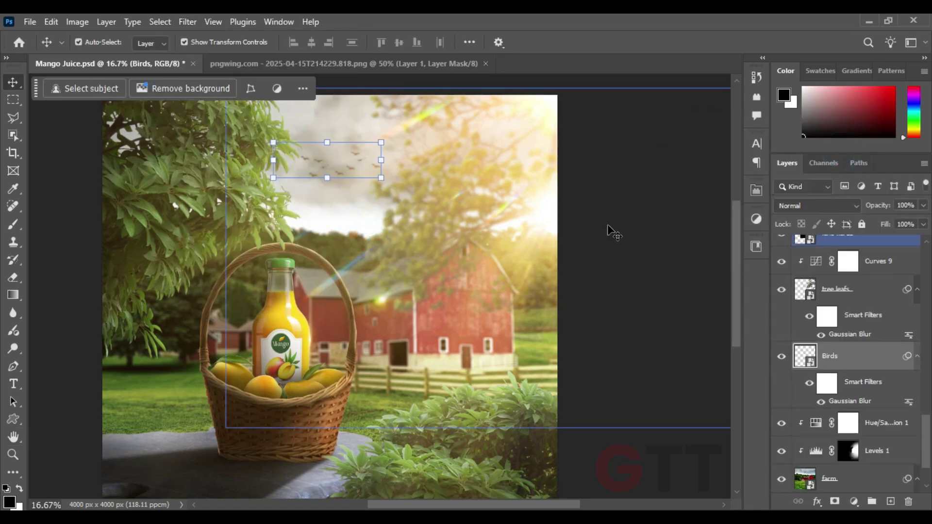
left_click_drag(556, 287, 574, 272)
key("ctrl+minus")
left_click(114, 309)
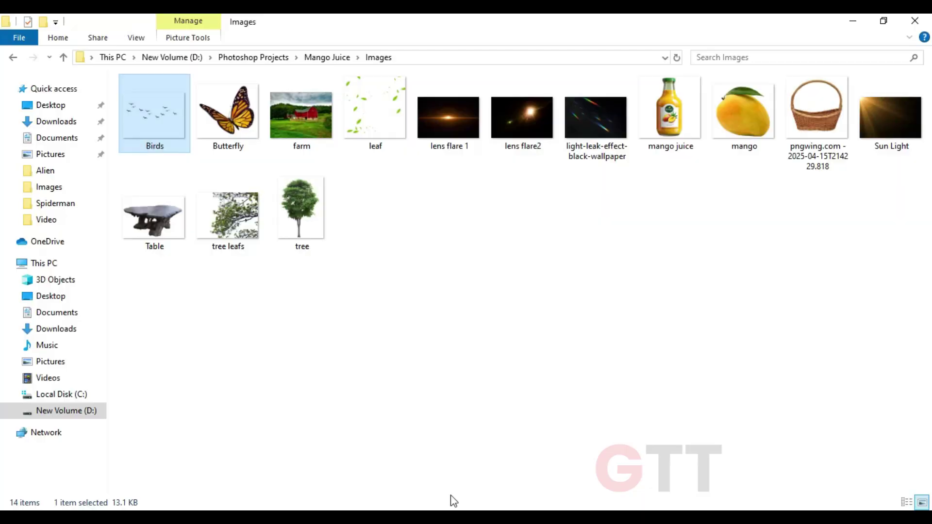
Place the leaf image, scale it up across the scene, and add a Curves adjustment above it
left_click(373, 122)
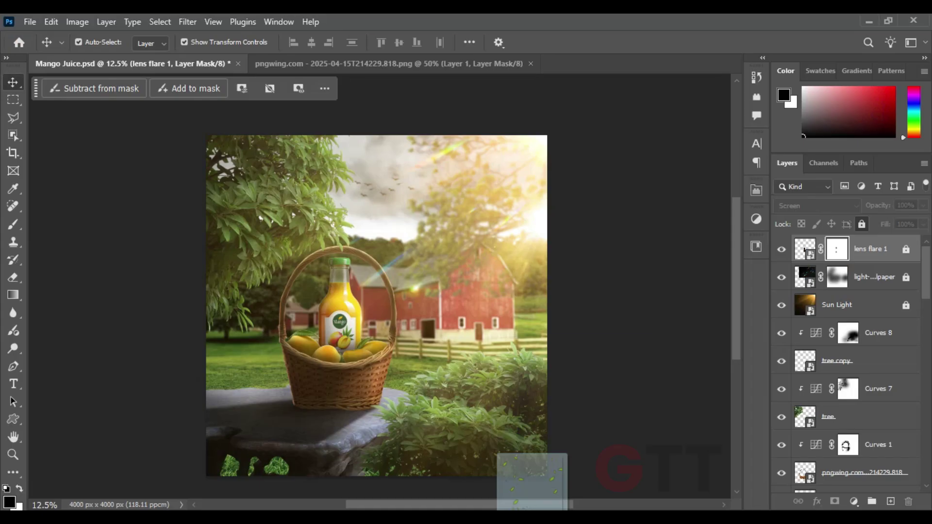
left_click_drag(374, 127, 479, 254)
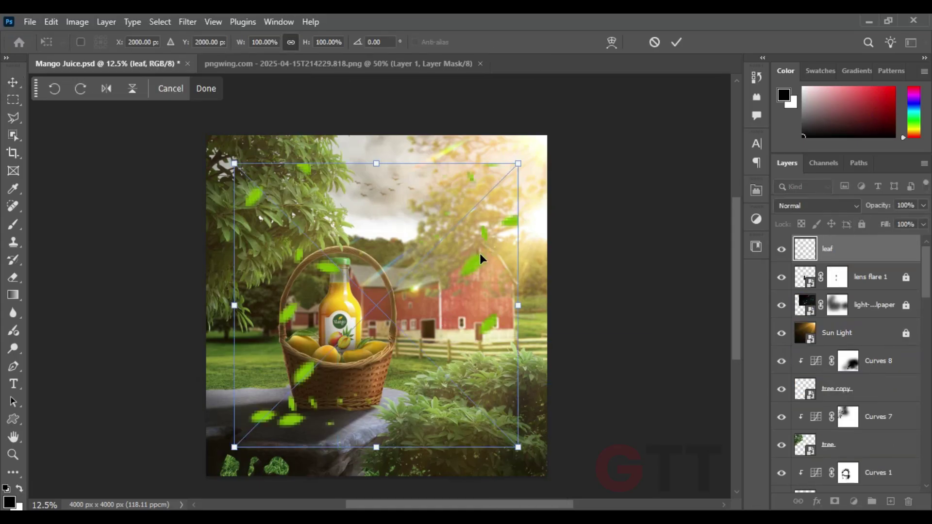
key("Return")
key("ctrl+t")
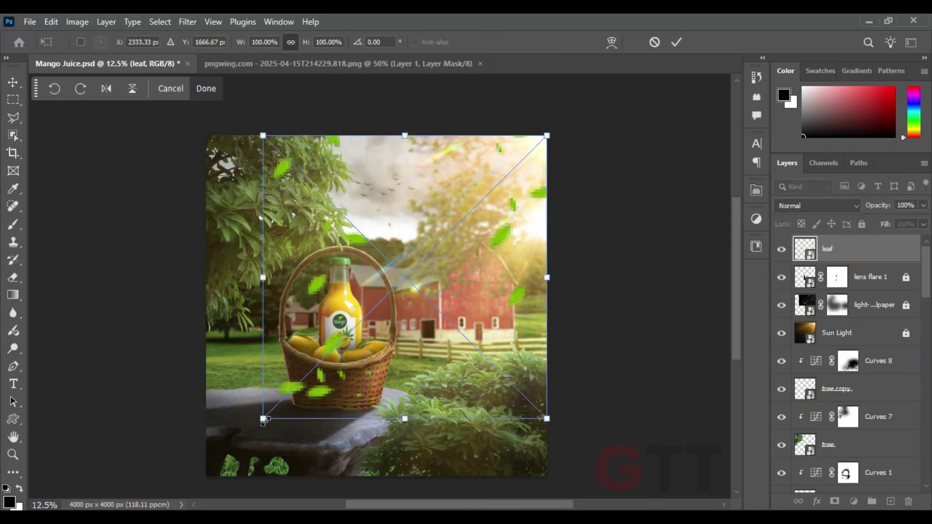
left_click_drag(262, 418, 220, 460)
key("Return")
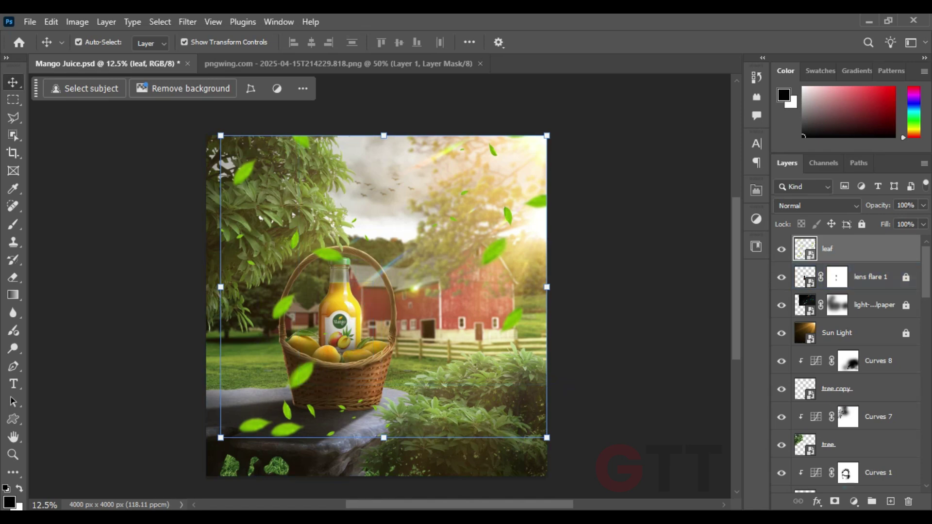
left_click(853, 501)
left_click(859, 328)
Drag the Curves highlight point down to darken the leaves, then set the Brush to 100% opacity
left_click_drag(718, 266, 745, 325)
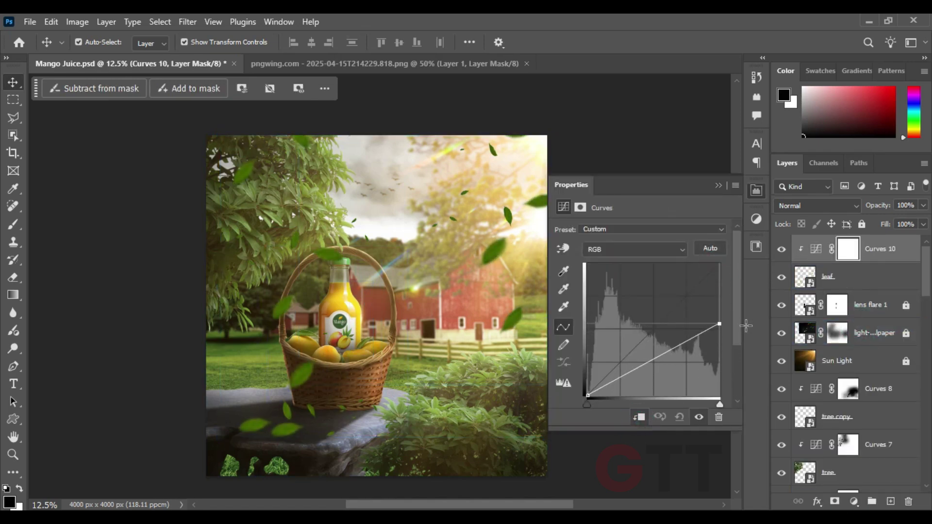
left_click(718, 185)
key("b")
scroll(504, 246, "up", 1)
scroll(439, 298, "up", 1)
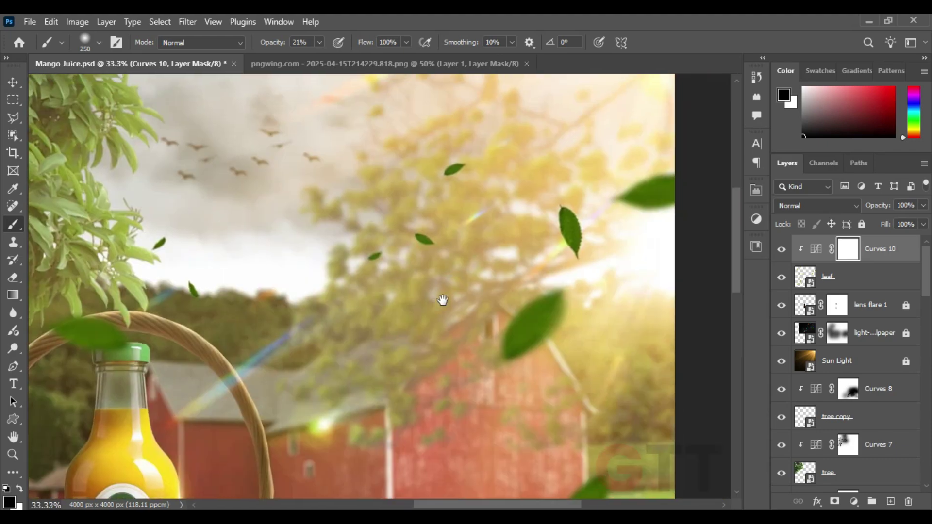
scroll(439, 298, "up", 2)
left_click_drag(272, 42, 435, 257)
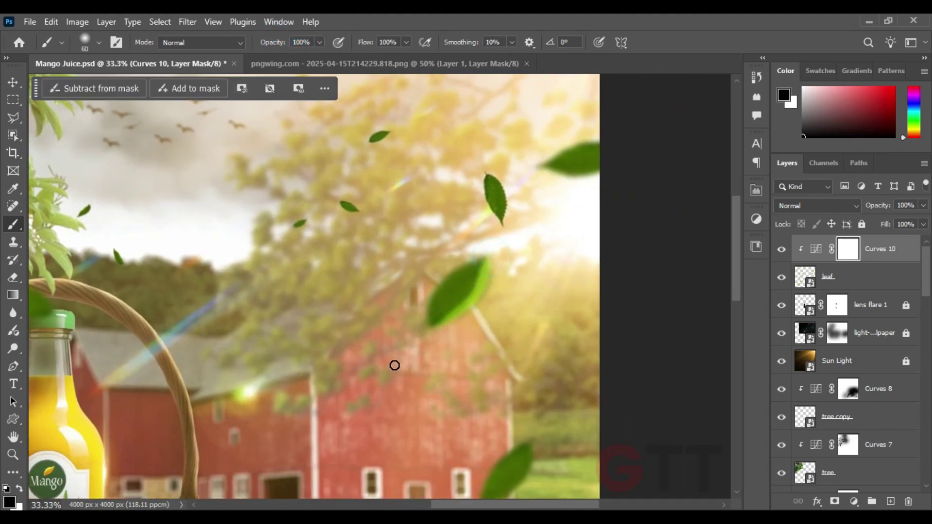
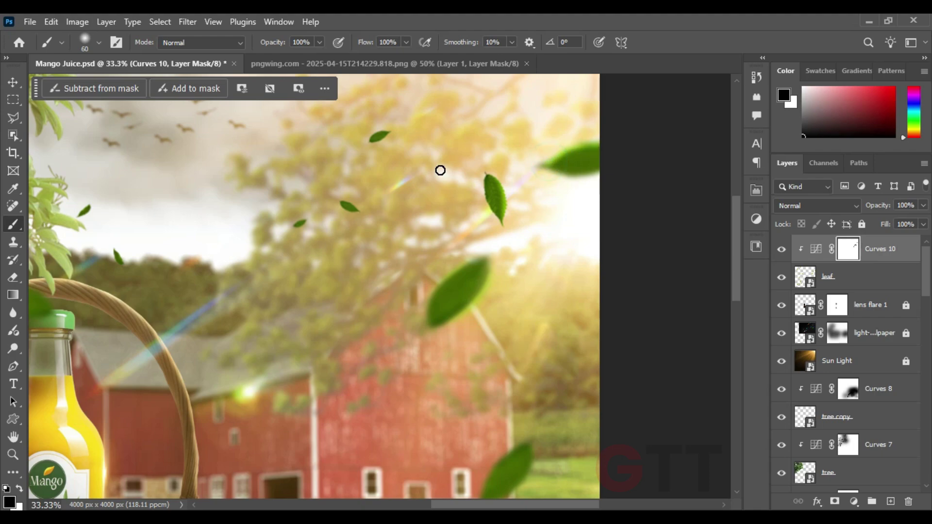
Scroll the layers, check the Curves 10 settings, and select the tree layer
scroll(310, 229, "down", 5)
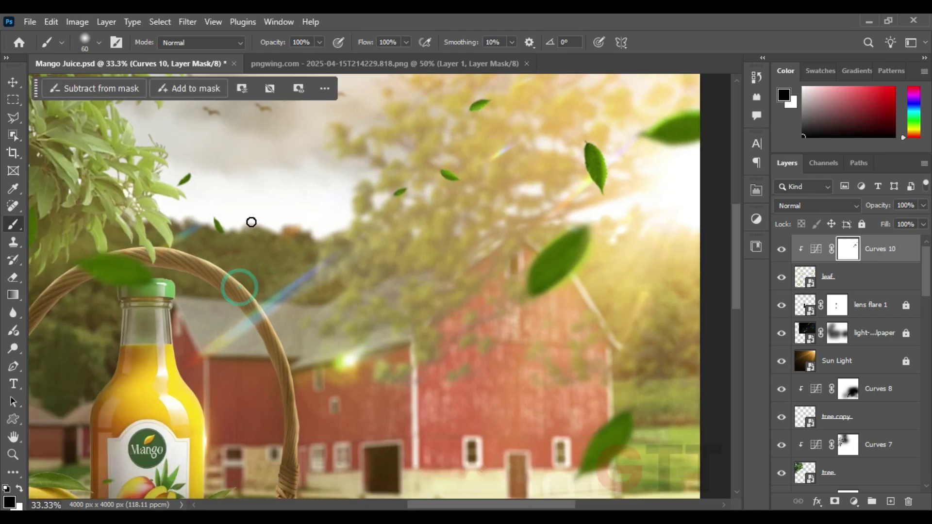
scroll(250, 220, "left", 5)
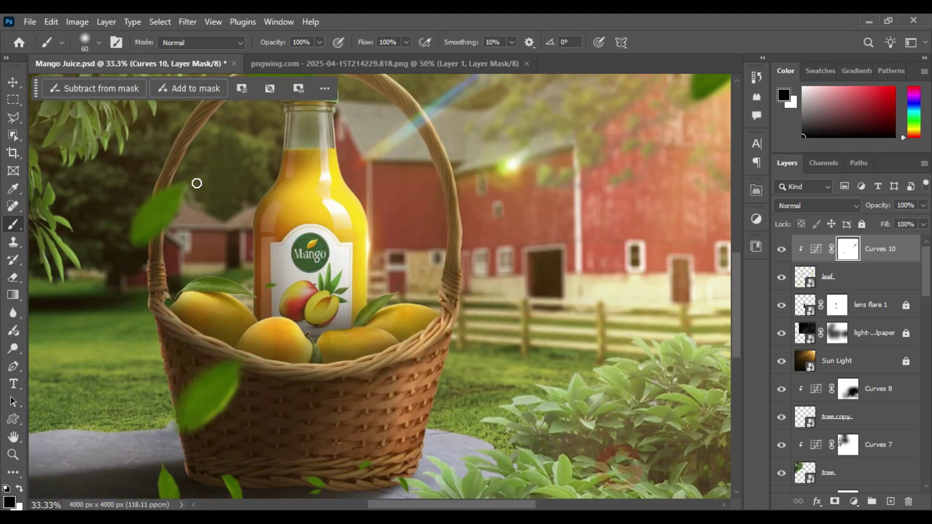
scroll(337, 321, "down", 5)
scroll(430, 275, "left", 2)
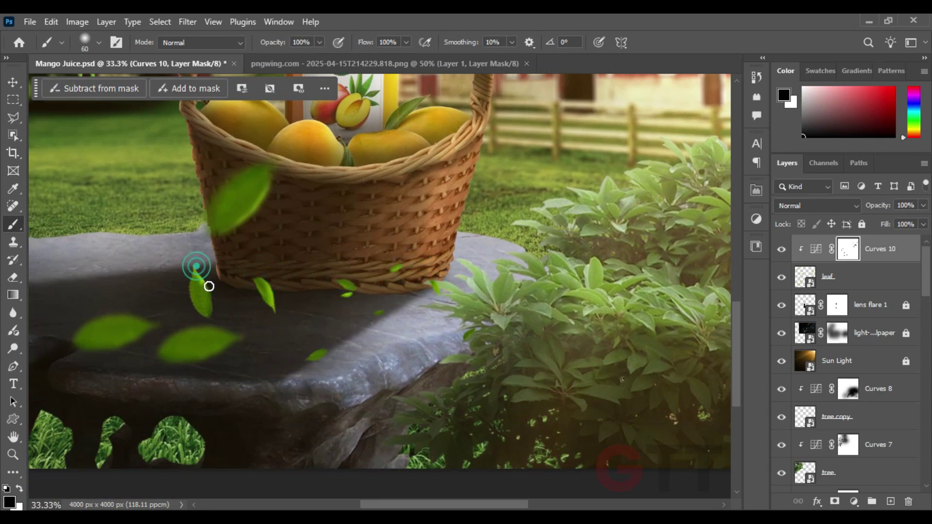
scroll(326, 283, "down", 5)
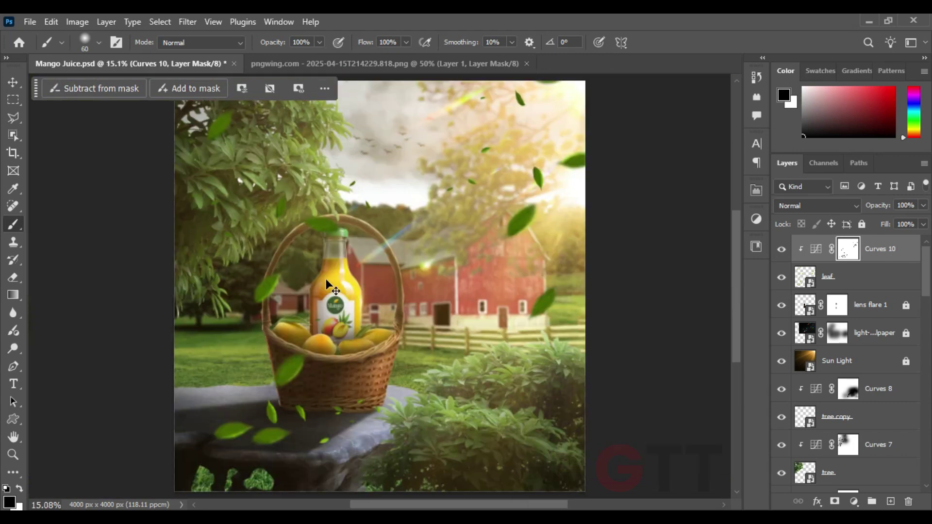
key("v")
double_click(816, 248)
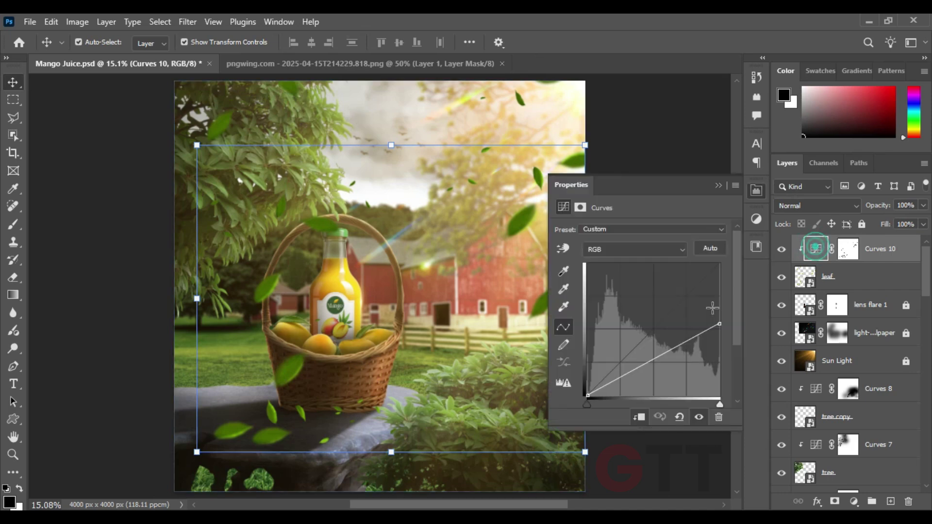
left_click(716, 183)
left_click(100, 262)
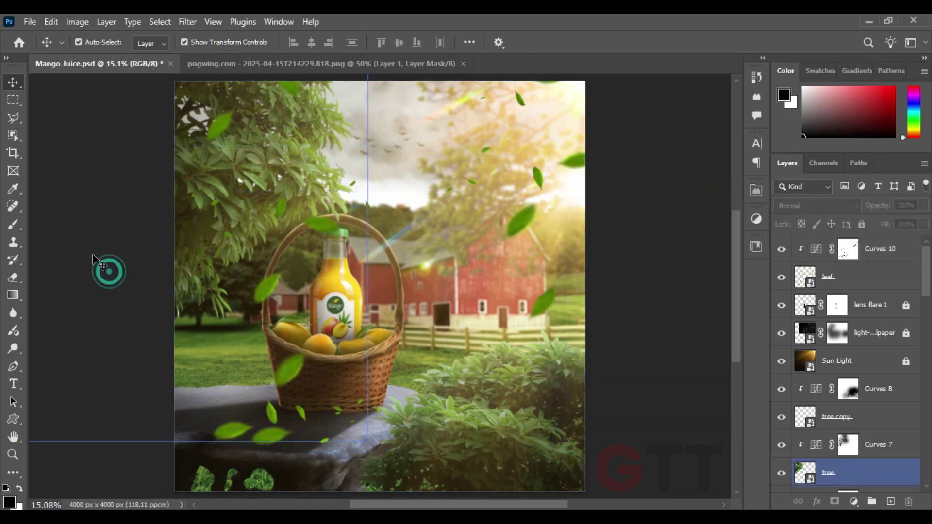
Drag the Butterfly image into the composite, shrink it, and place it over the barn
key("alt+Tab")
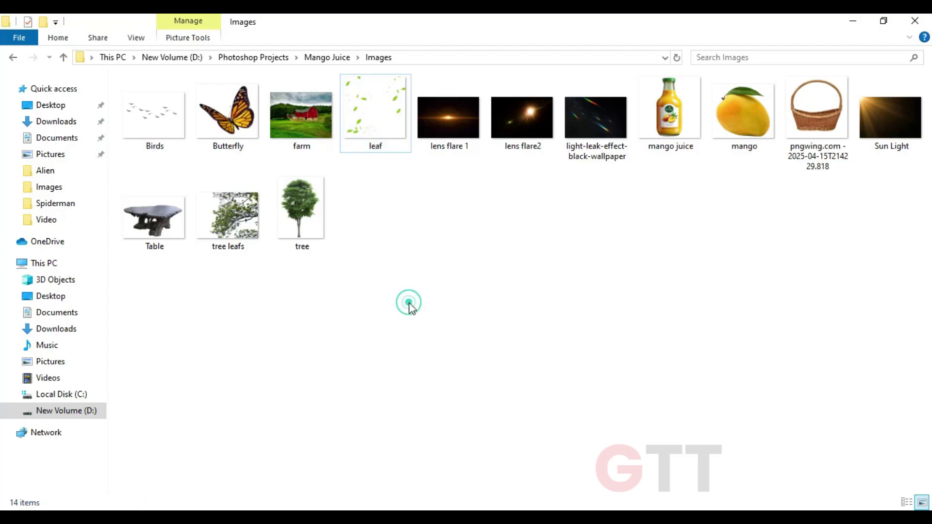
left_click_drag(224, 116, 474, 332)
mouse_move(524, 285)
left_mouse_down()
mouse_move(255, 289)
mouse_move(479, 307)
left_mouse_up()
key("Return")
Darken the butterfly with a clipped Curves layer and brush its mask at lower opacity
key("ctrl+plus")
key("ctrl+plus")
key("ctrl+plus")
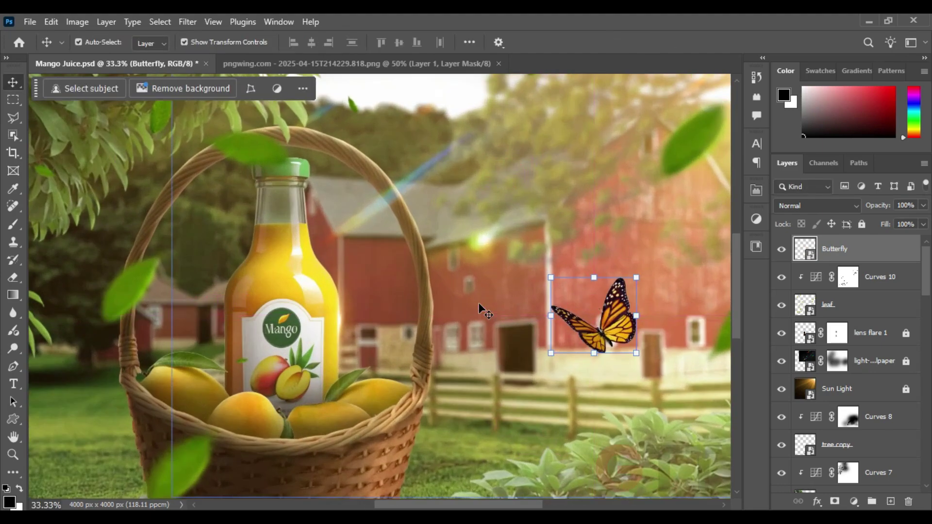
left_click(853, 501)
left_click(846, 327)
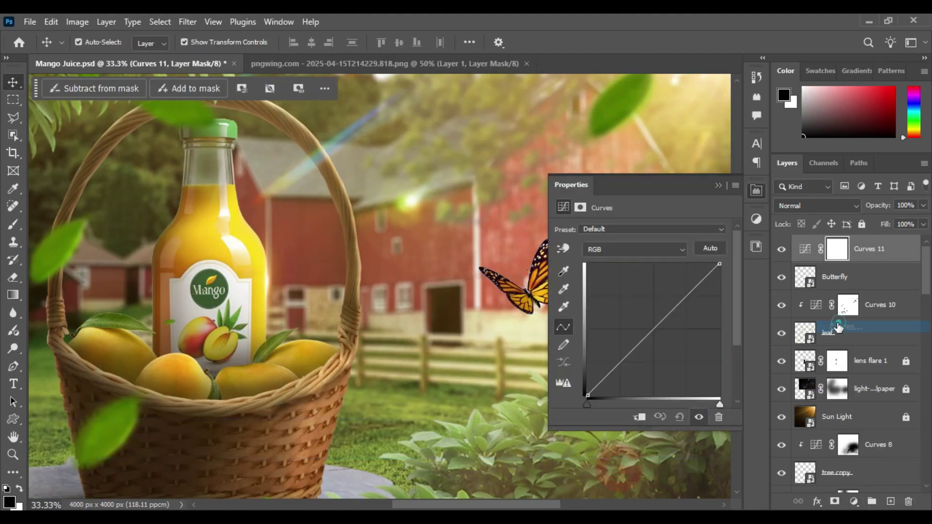
left_click(638, 417)
left_click_drag(719, 264, 721, 335)
left_click(718, 185)
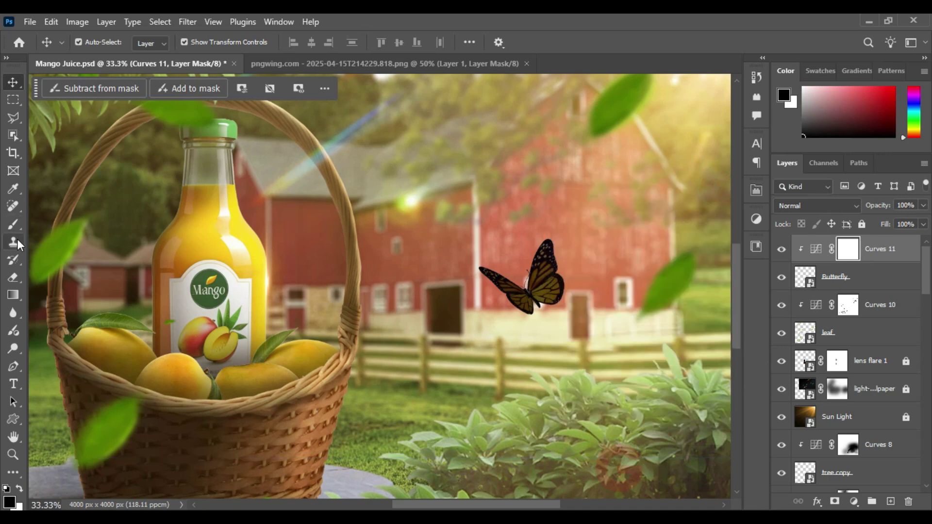
key("b")
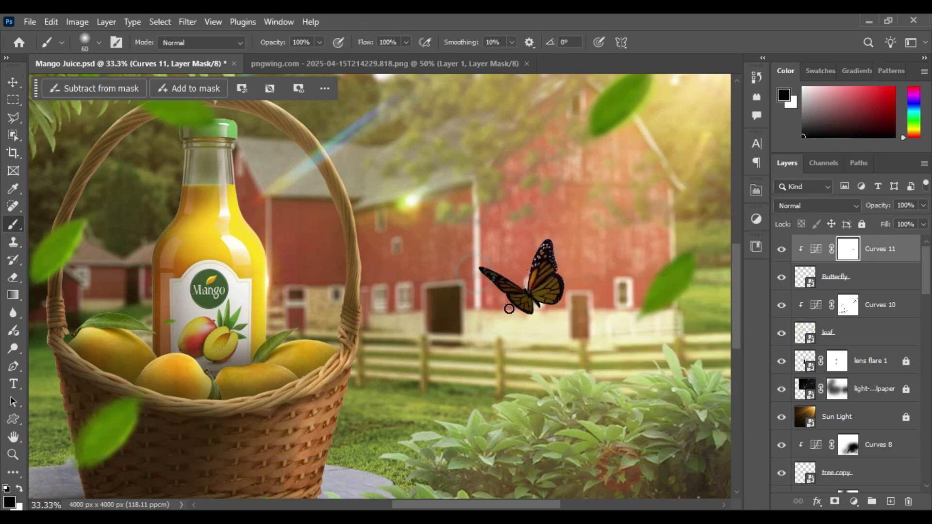
key("bracketright")
left_click_drag(268, 42, 226, 44)
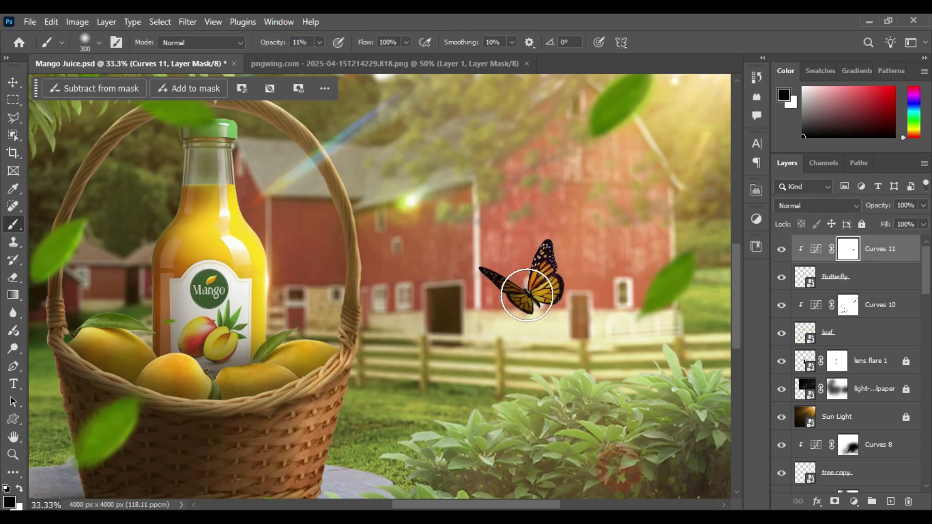
Give the butterfly a -12°, 20 px Motion Blur and duplicate it with its curves
key("v")
left_click(835, 277)
left_click(188, 22)
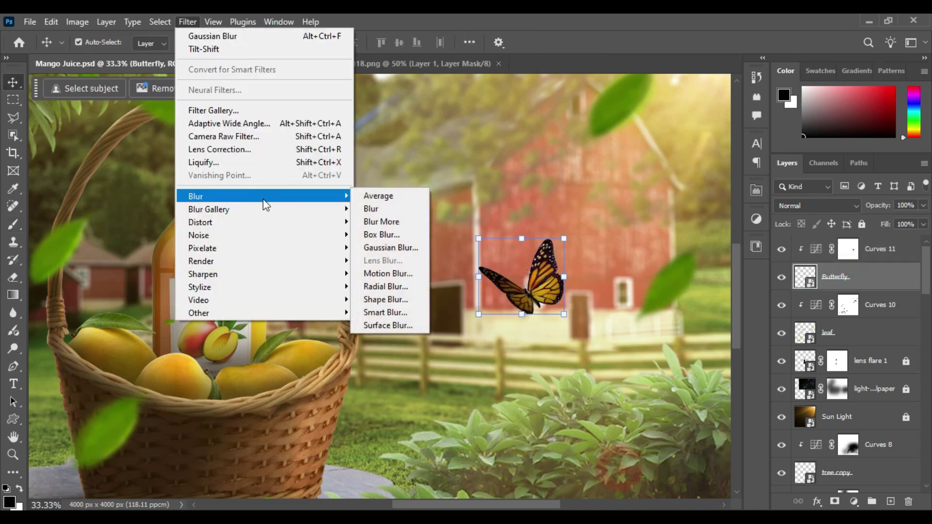
left_click(393, 273)
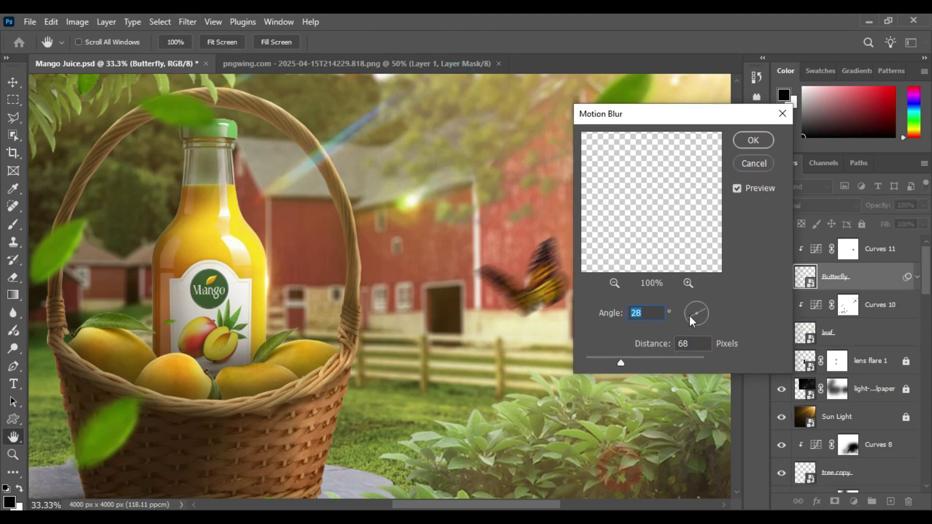
left_click_drag(693, 321, 706, 315)
left_click_drag(620, 362, 600, 362)
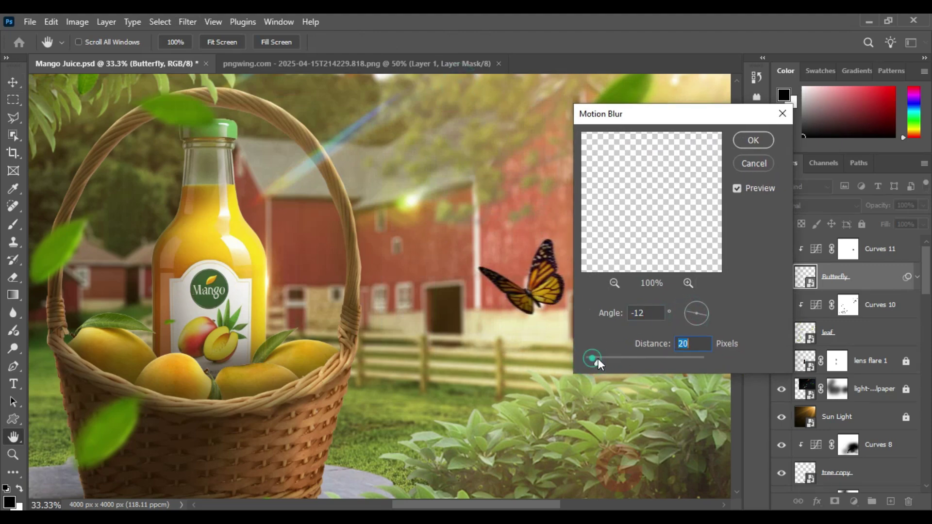
key("Return")
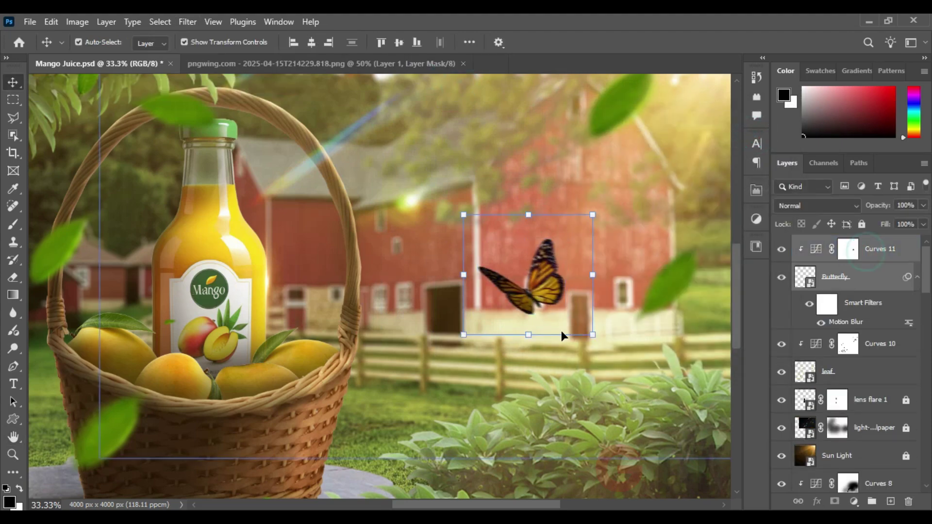
key("ctrl+minus")
key("ctrl+minus")
key("ctrl+j")
Place one butterfly copy left of the basket and another copy right of it
key("ctrl+t")
mouse_move(512, 290)
left_mouse_down()
mouse_move(245, 332)
mouse_move(265, 336)
left_mouse_up()
key("Return")
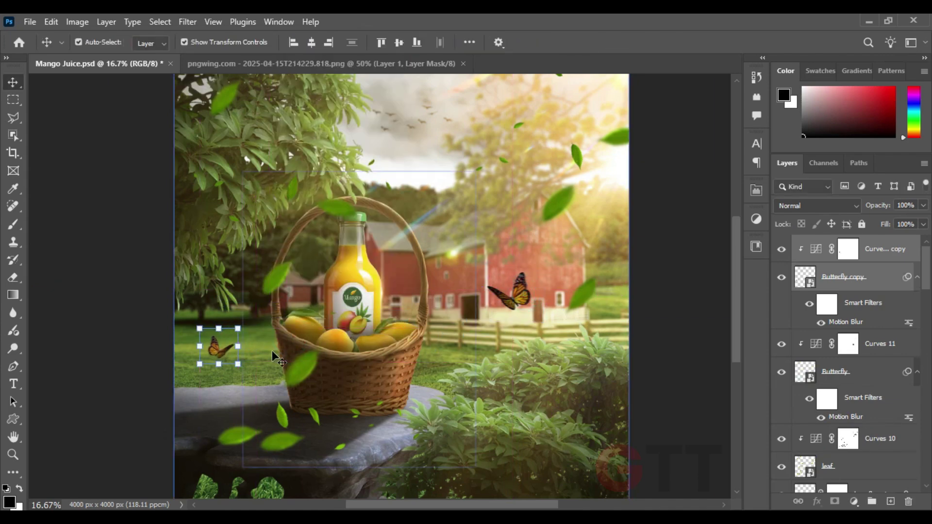
key("ctrl+j")
left_click_drag(214, 354, 445, 347)
Transform the small butterfly copy and move it into the lower grass
key("ctrl+t")
right_click(446, 354)
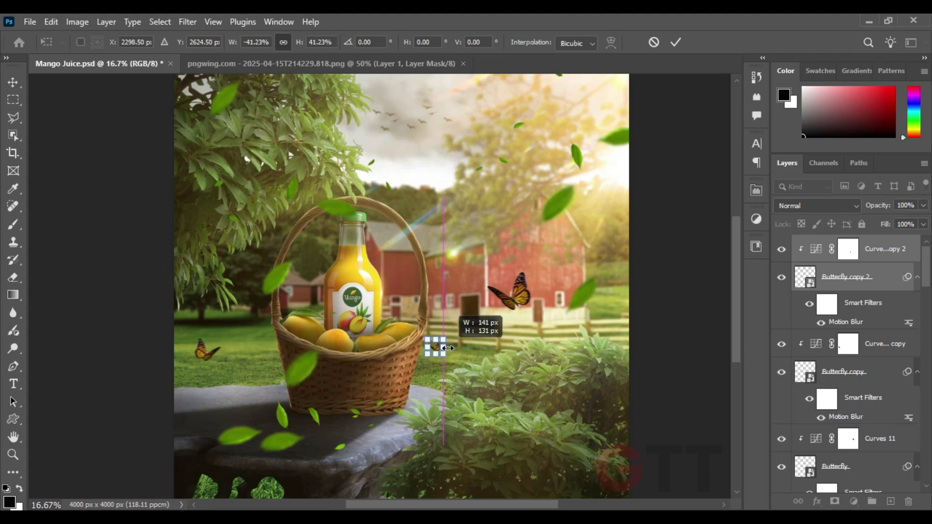
key("ctrl+plus")
key("ctrl+plus")
mouse_move(496, 407)
left_mouse_down()
mouse_move(442, 274)
mouse_move(531, 420)
left_mouse_up()
key("Return")
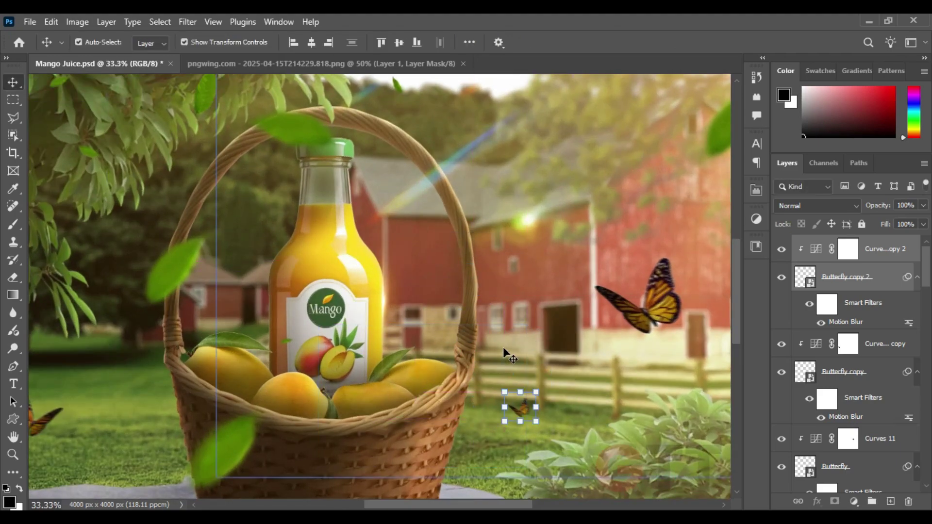
key("ctrl+minus")
key("ctrl+minus")
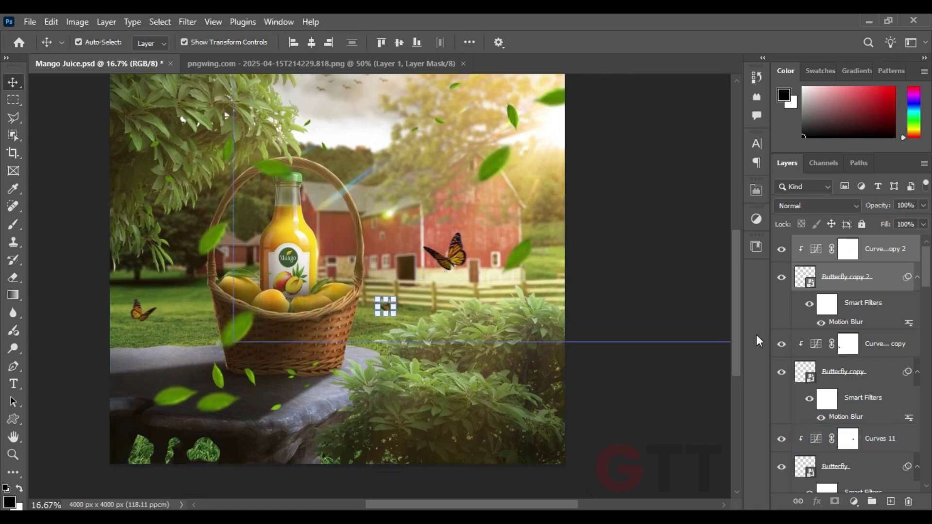
Duplicate the butterfly, enlarge it to about 290%, and place it over the right bushes
key("ctrl+j")
key("ctrl+t")
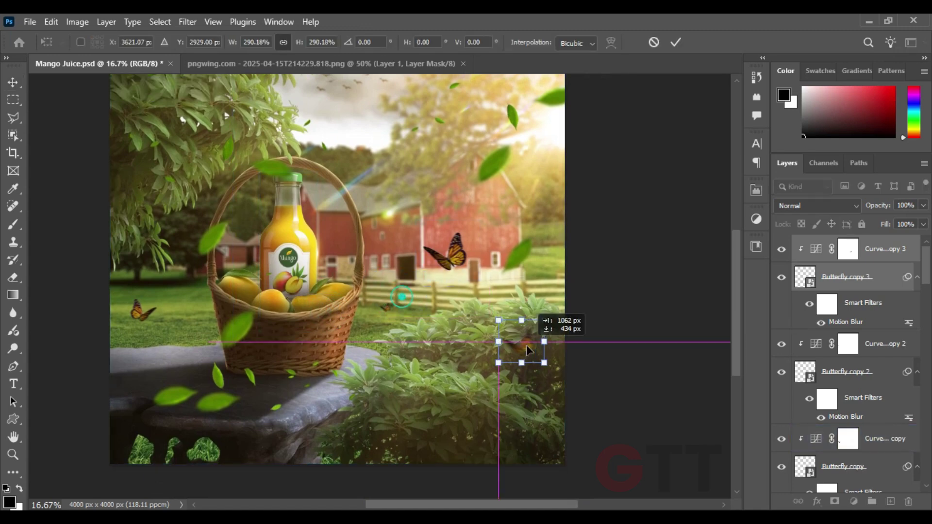
left_click_drag(393, 299, 623, 281)
left_click_drag(541, 343, 552, 408)
key("Return")
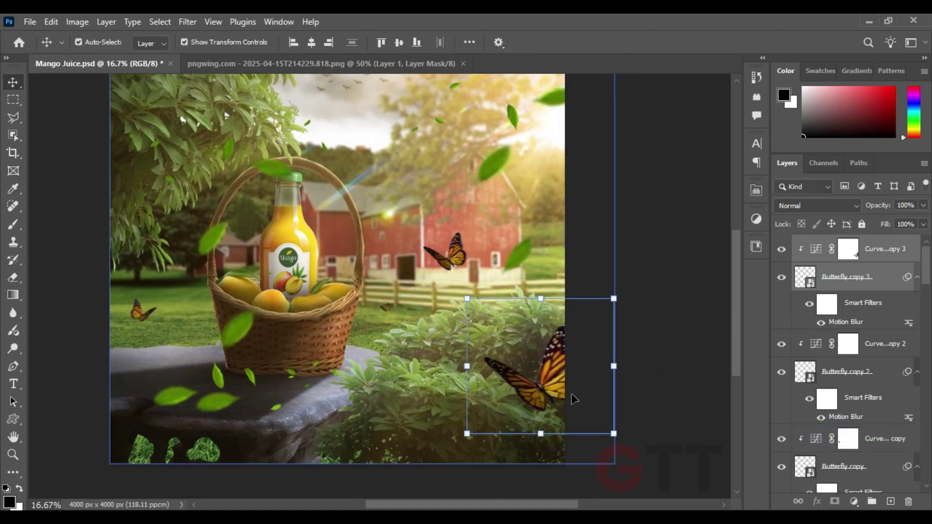
Brush the Curves 11 copy 3 mask, then select the Butterfly copy 3 layer
left_click(848, 249)
right_click(848, 249)
key("Escape")
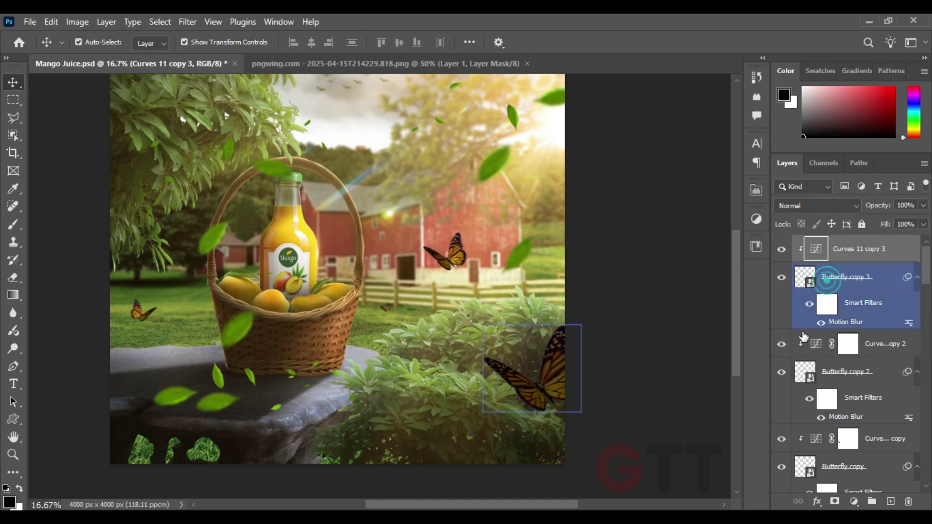
key("b")
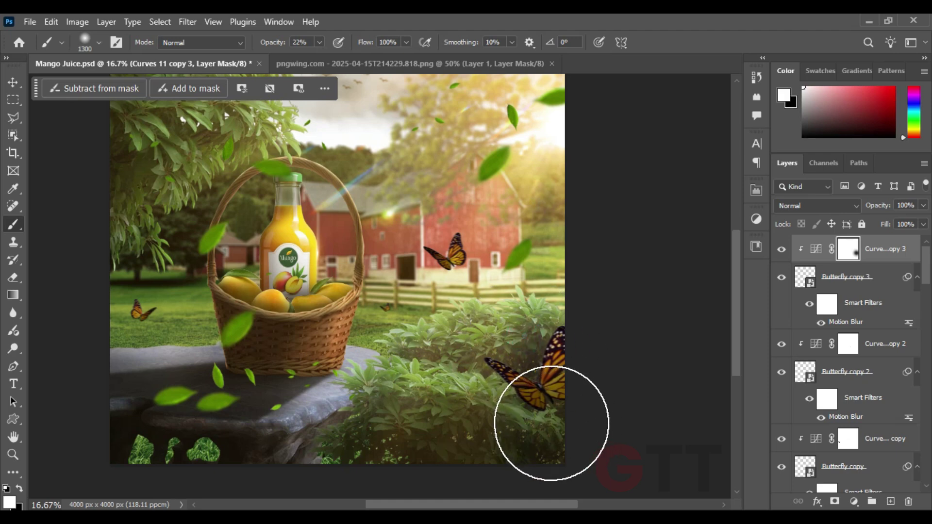
key("v")
left_click(847, 276)
Replace the butterfly's Motion Blur with a 9.4 px Gaussian Blur
right_click(845, 322)
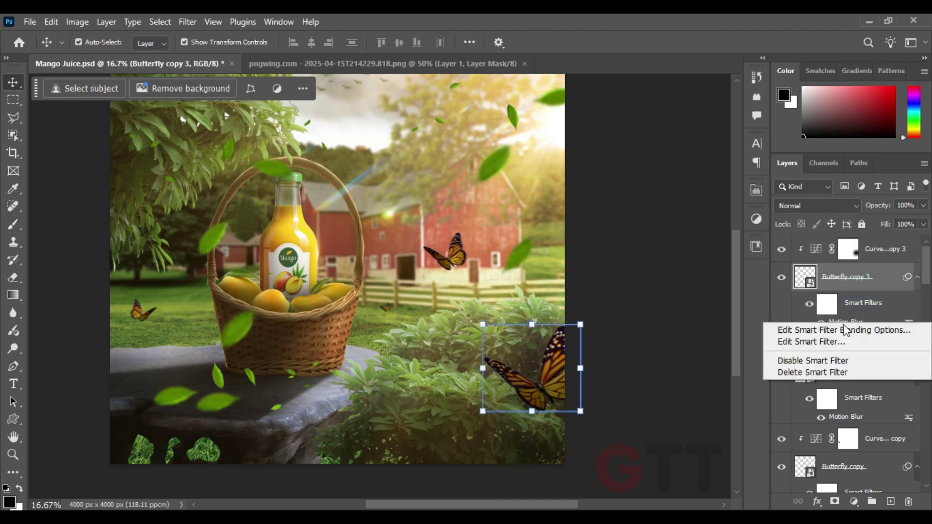
left_click(834, 374)
left_click(187, 21)
left_click(378, 257)
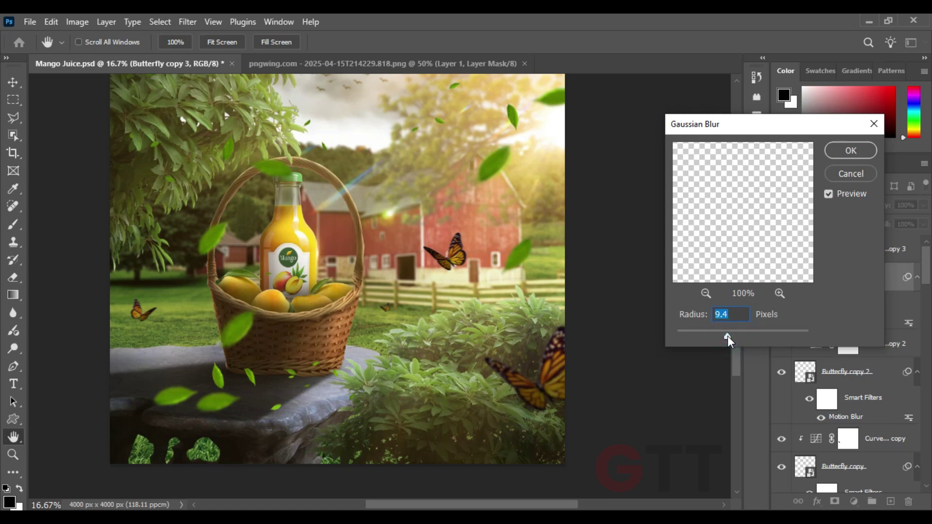
left_click(847, 153)
Flip the butterfly horizontally, scale it to about 125%, and place it at the lower-left corner
mouse_move(550, 379)
left_mouse_down()
mouse_move(560, 284)
mouse_move(125, 442)
left_mouse_up()
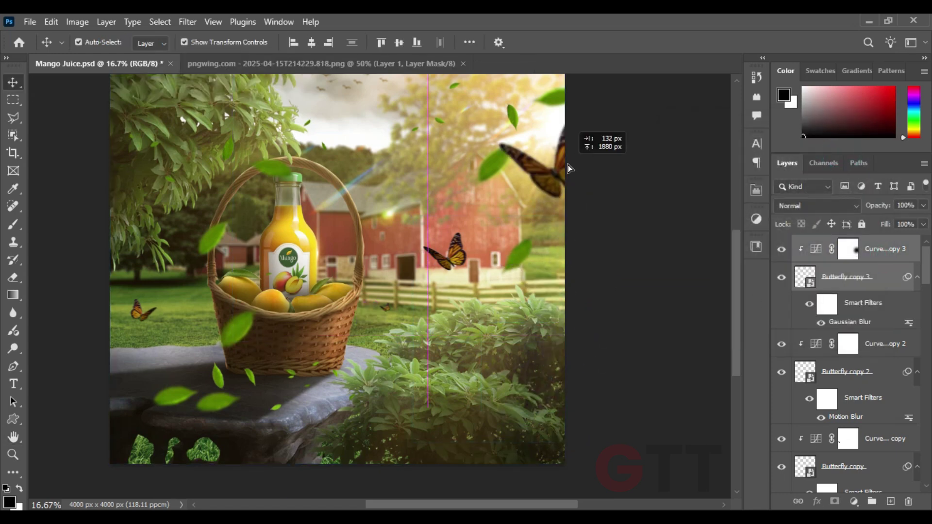
key("ctrl+t")
right_click(125, 442)
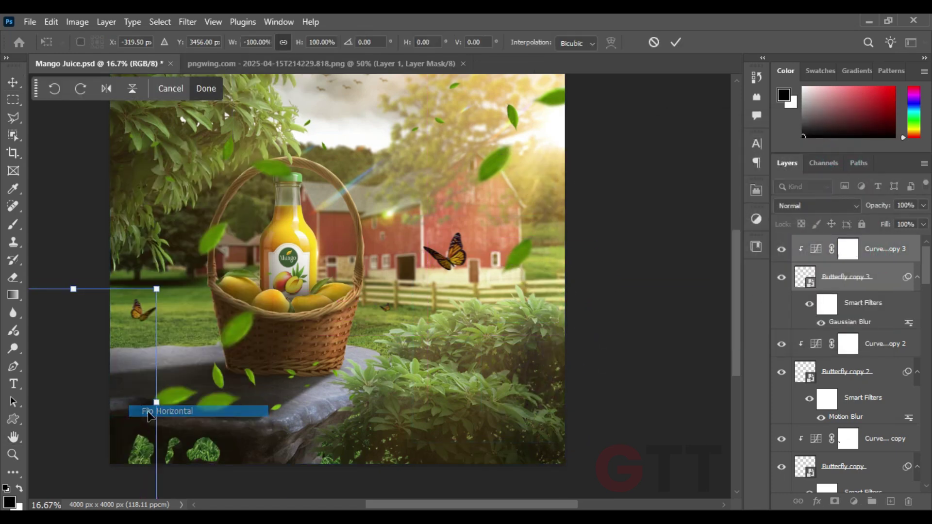
left_click(160, 406)
left_click_drag(173, 431, 154, 422)
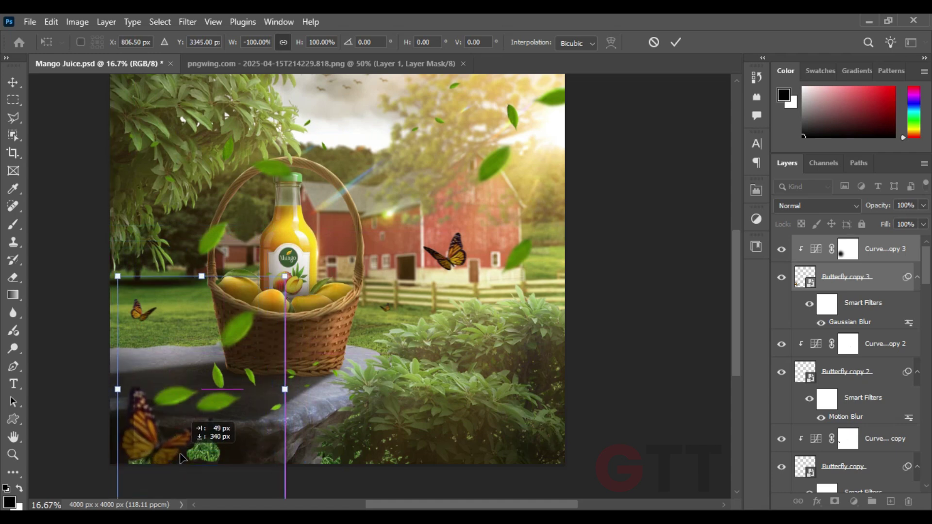
left_click_drag(258, 450, 291, 486)
mouse_move(234, 419)
left_mouse_down()
mouse_move(235, 440)
mouse_move(202, 449)
mouse_move(216, 439)
left_mouse_up()
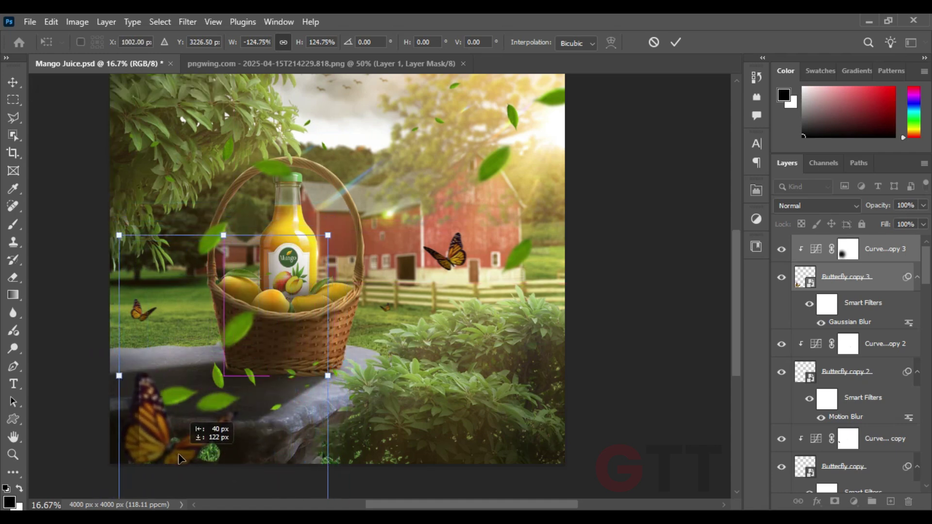
key("Return")
left_click(495, 175)
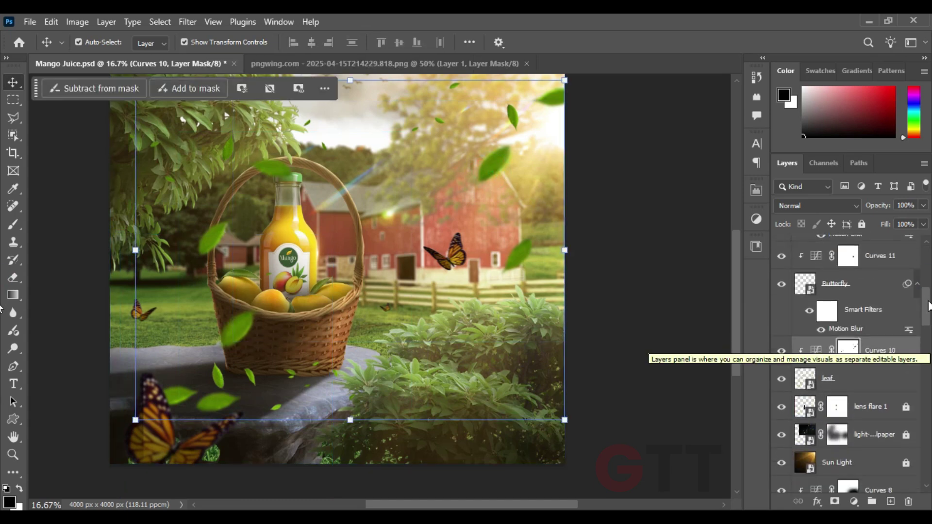
Add a layer mask to the leaf layer and paint it around the lower-left butterfly
left_click(854, 378)
left_click(834, 501)
key("b")
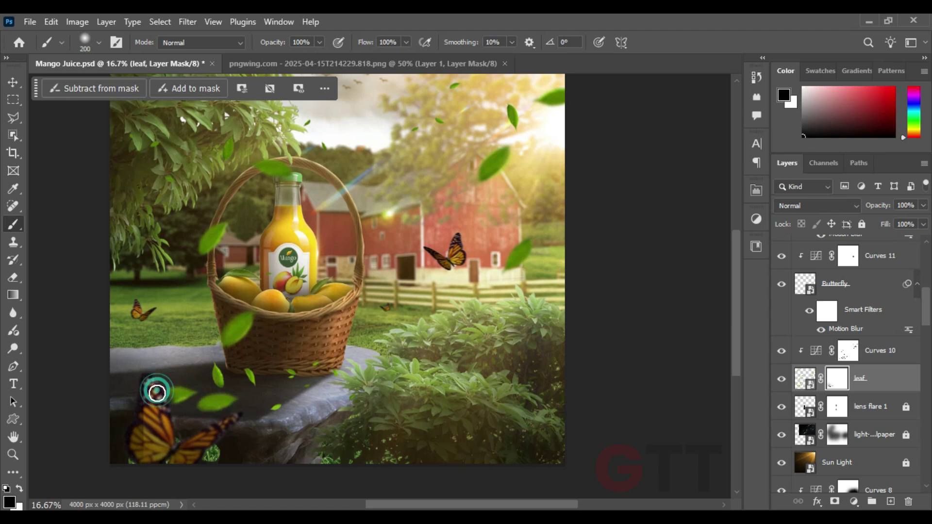
key("x")
left_click_drag(157, 392, 164, 398)
key("v")
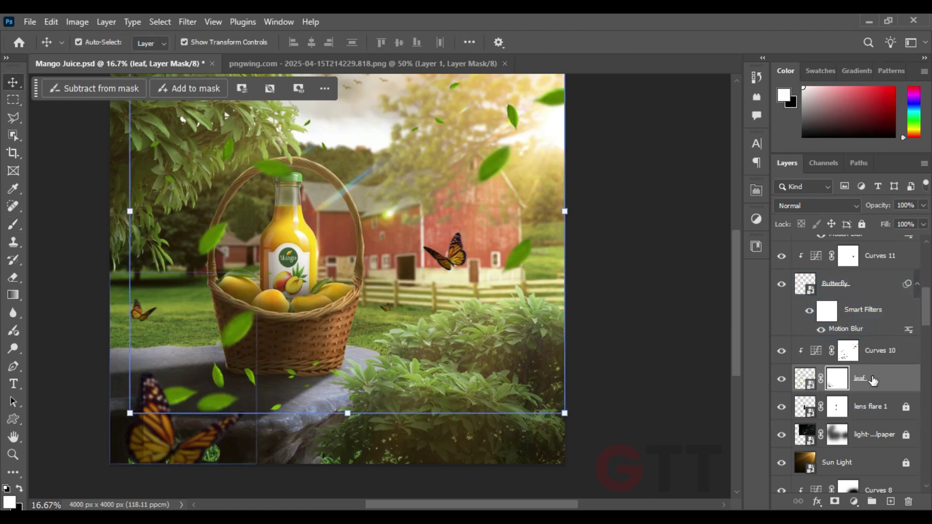
Adjust items on the canvas and select the Curves 10 layer mask for blurring
left_click_drag(221, 268, 220, 276)
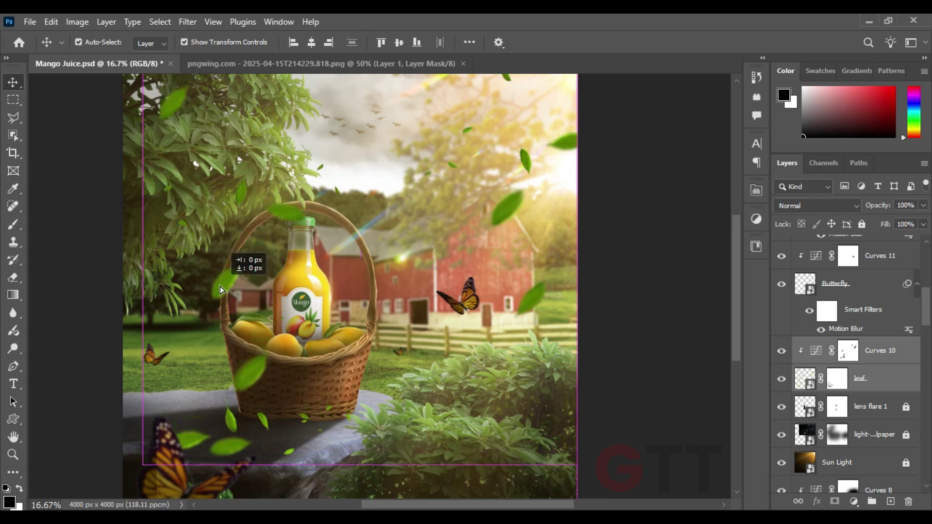
mouse_move(401, 312)
left_mouse_down()
mouse_move(353, 360)
mouse_move(397, 318)
left_mouse_up()
left_click(847, 350)
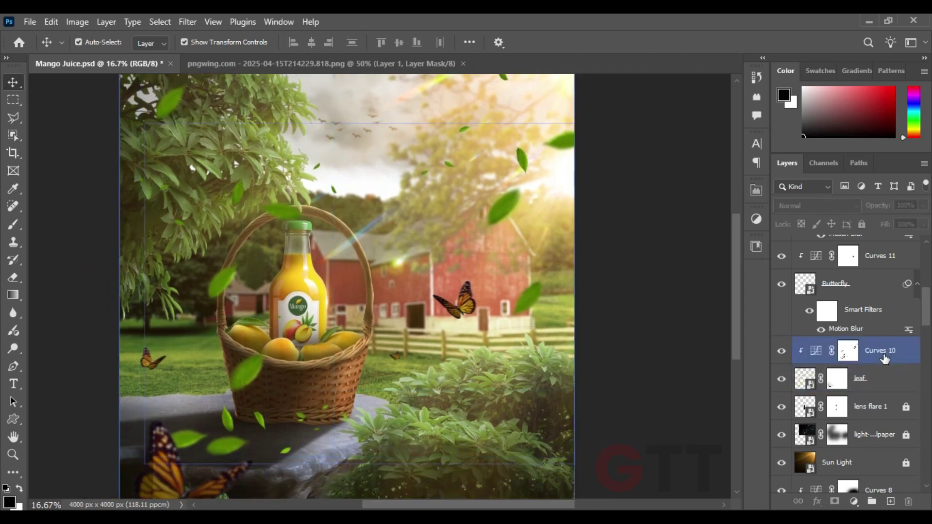
left_click(188, 22)
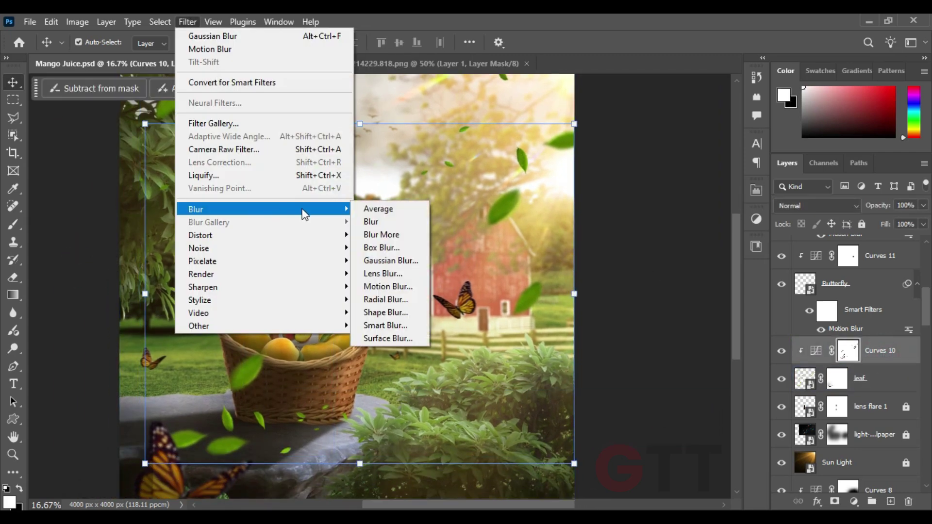
Apply a 26-pixel Motion Blur to the Curves 10 mask
left_click(383, 286)
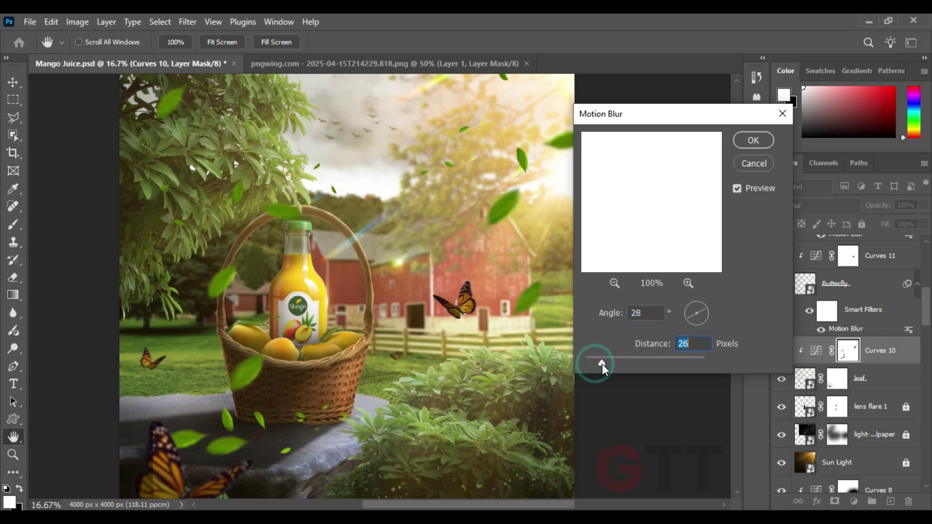
left_click_drag(601, 364, 627, 362)
left_click(753, 163)
Give the leaf layer a Motion Blur at 27° and 75 pixels
left_click(875, 386)
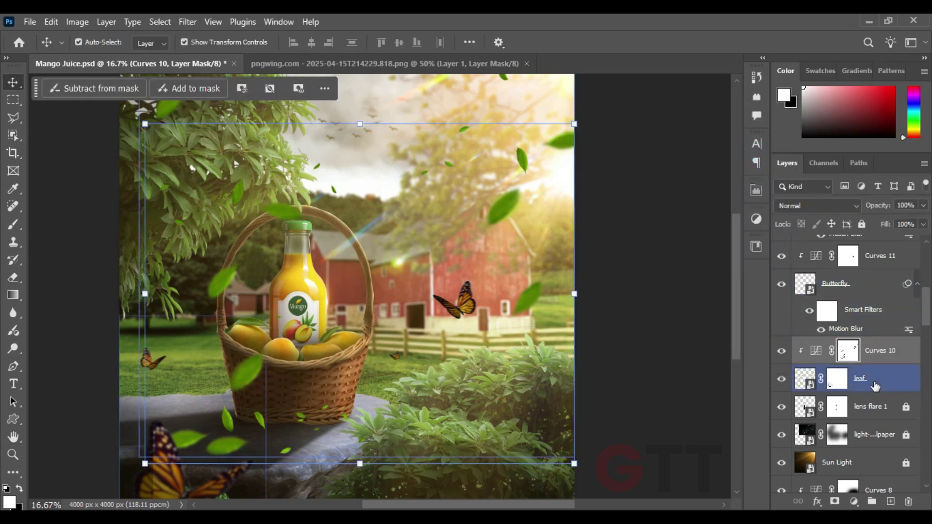
left_click(187, 21)
left_click(384, 285)
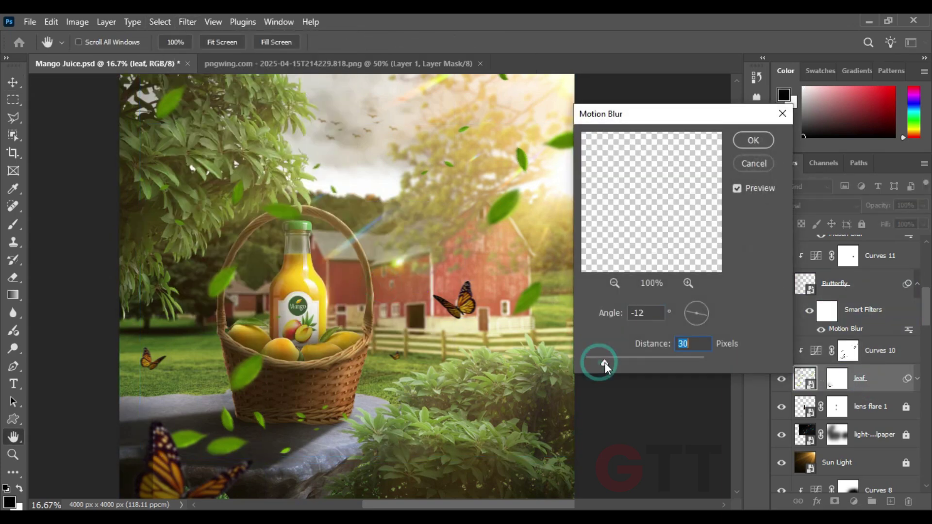
left_click_drag(604, 362, 618, 361)
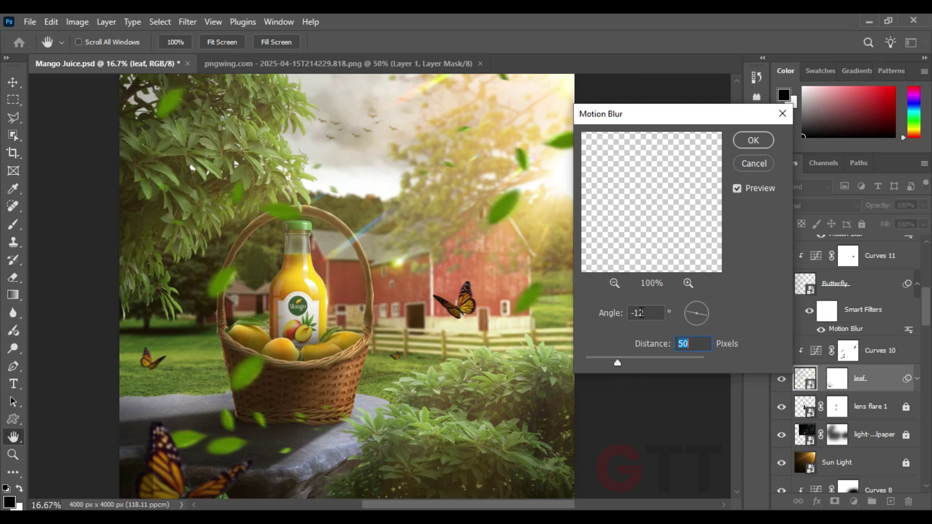
left_click(699, 313)
left_click(704, 317)
left_click_drag(628, 362, 622, 362)
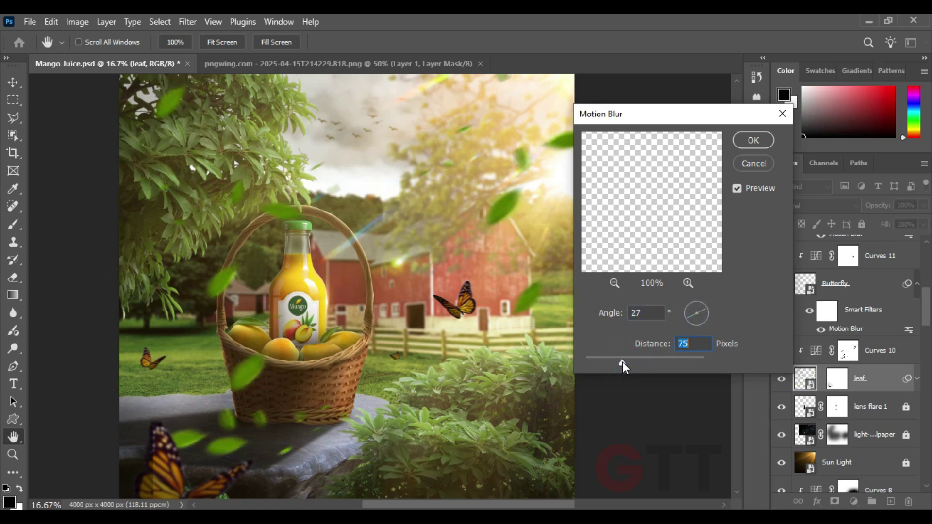
left_click(753, 140)
key("v")
key("ctrl+minus")
left_click(110, 323)
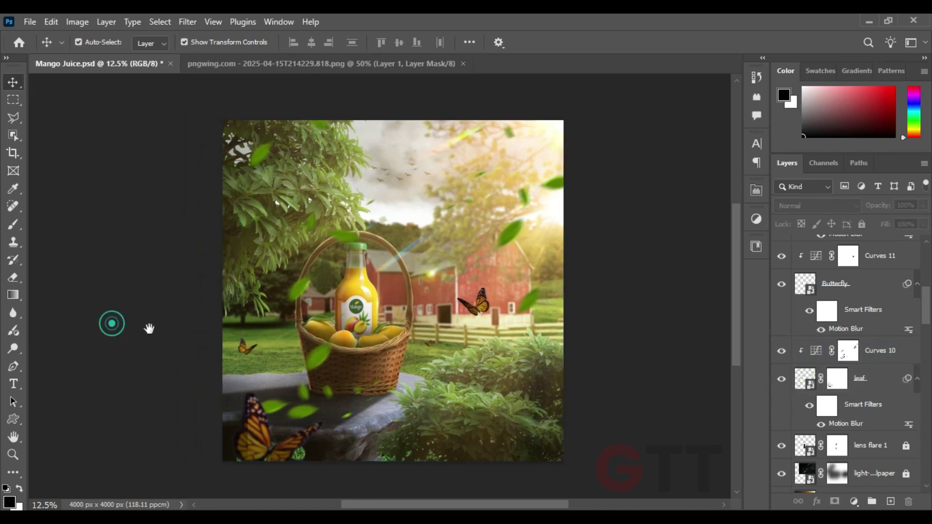
Stretch the leaves to about 104%, nudge them up, and shrink the curves mask to fit the butterfly
left_click(182, 378)
left_click_drag(218, 270, 219, 262)
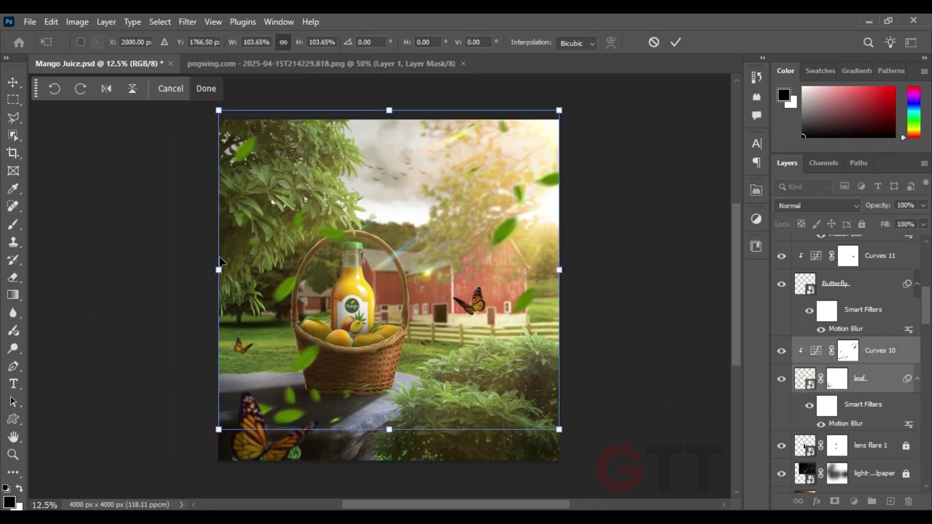
left_click_drag(503, 232, 502, 219)
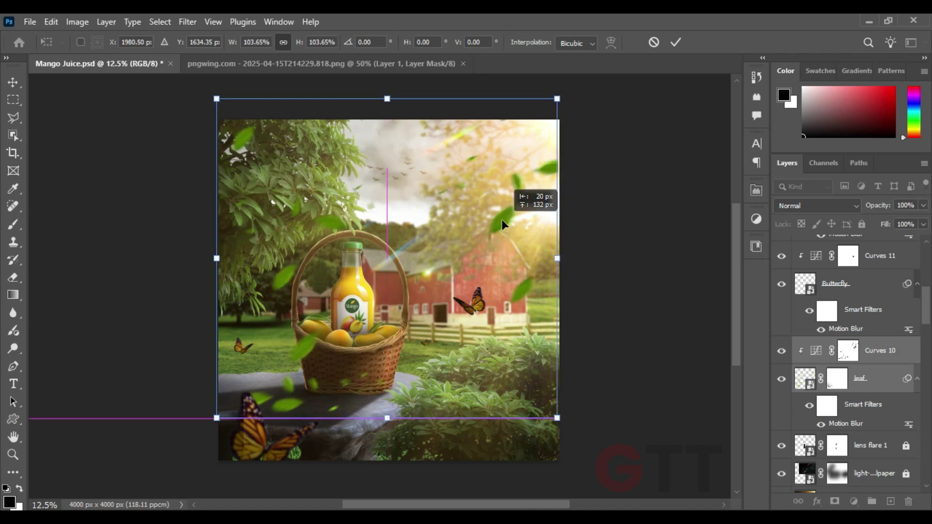
key("Return")
left_click_drag(275, 444, 226, 443)
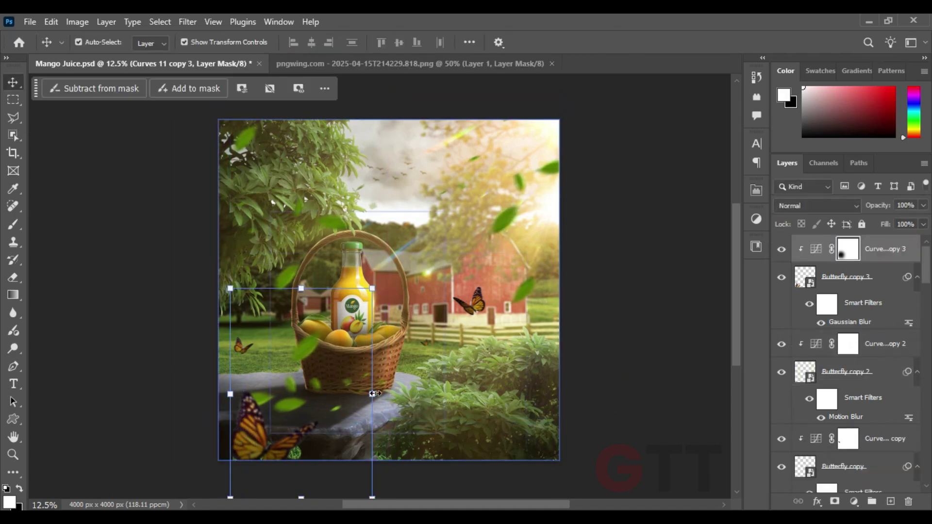
left_click_drag(372, 393, 339, 393)
key("Return")
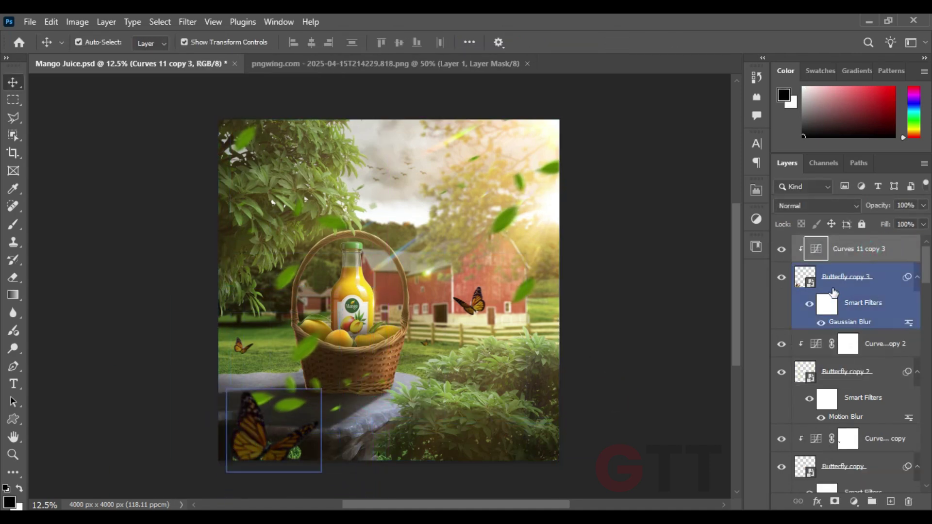
Paint the curves mask over the lower-left butterfly's wings to brighten them
key("b")
left_click(835, 500)
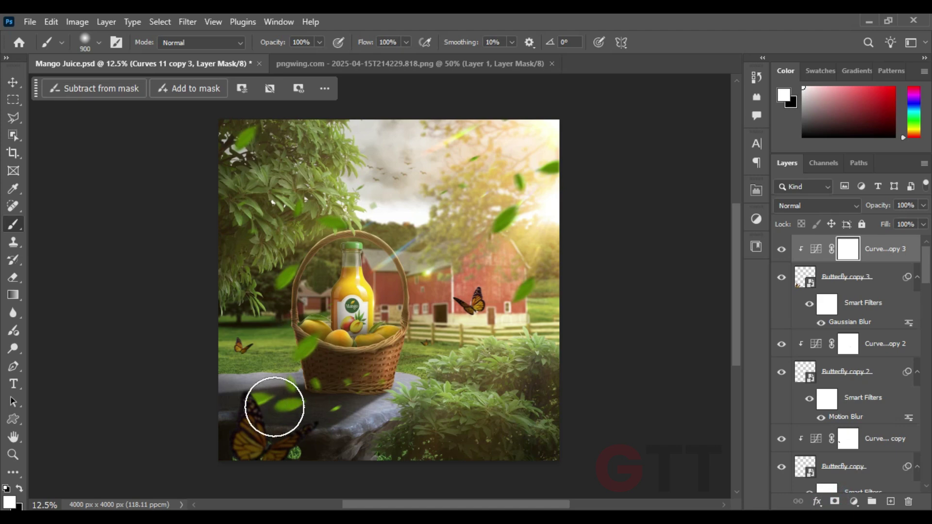
left_click(273, 406)
key("bracketleft")
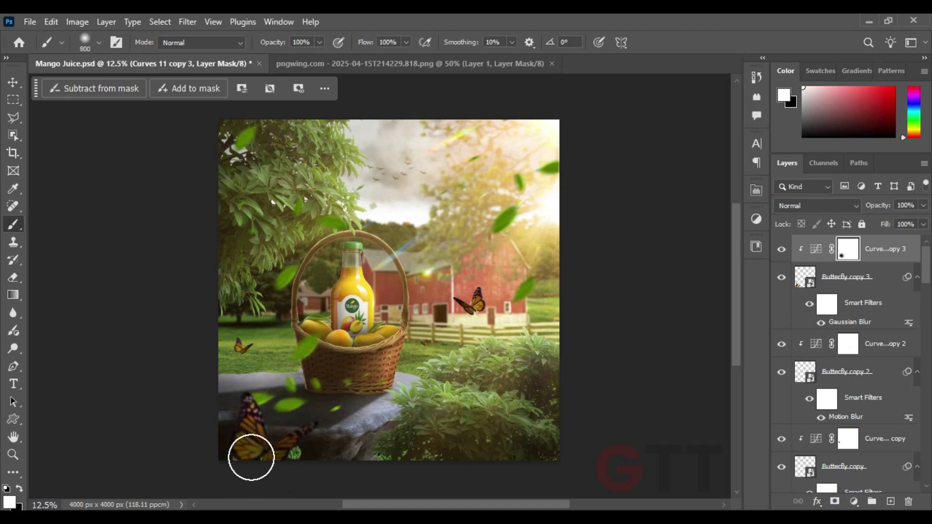
mouse_move(282, 457)
left_mouse_down()
mouse_move(258, 397)
mouse_move(266, 433)
mouse_move(291, 456)
mouse_move(259, 456)
left_mouse_up()
left_click(13, 83)
left_click(13, 224)
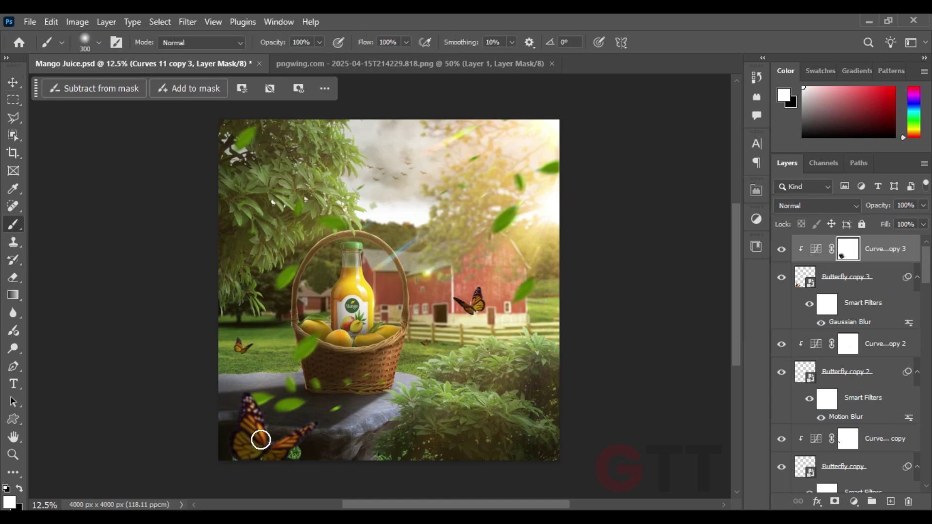
Lower Butterfly copy 3's Gaussian Blur radius and add a Gaussian Blur to Butterfly copy 2
double_click(849, 322)
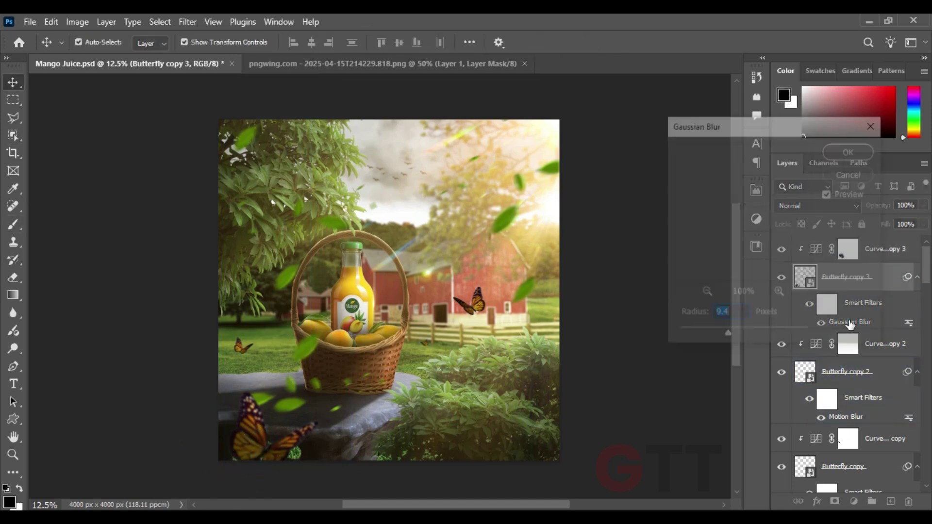
left_click_drag(729, 334, 727, 334)
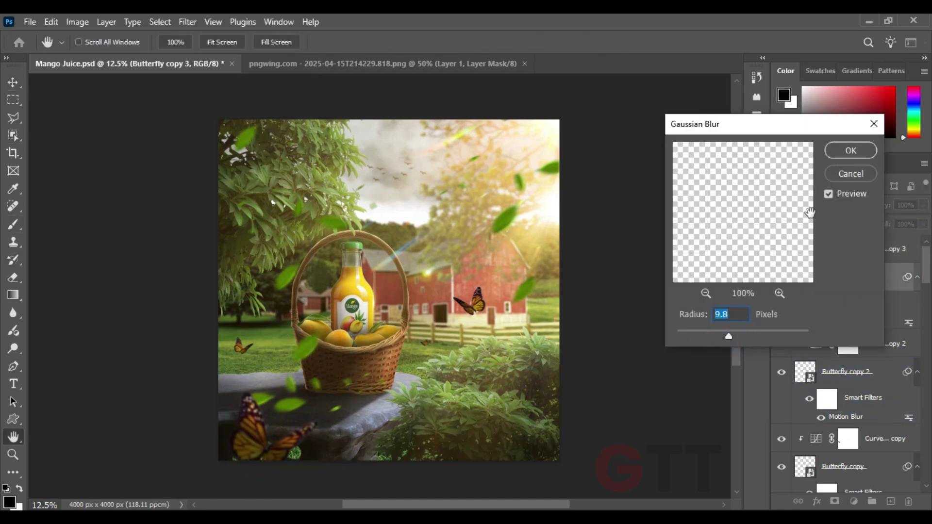
key("Return")
left_click(858, 372)
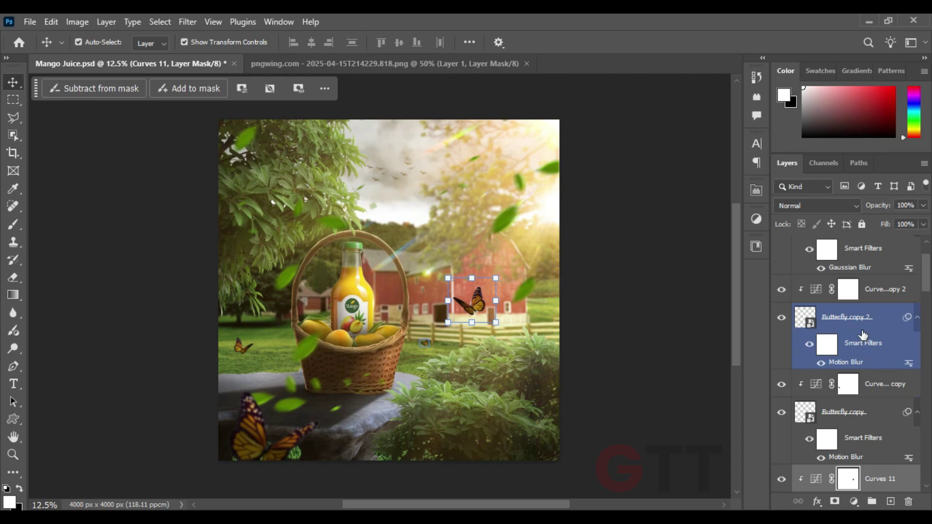
left_click(187, 22)
left_click(388, 260)
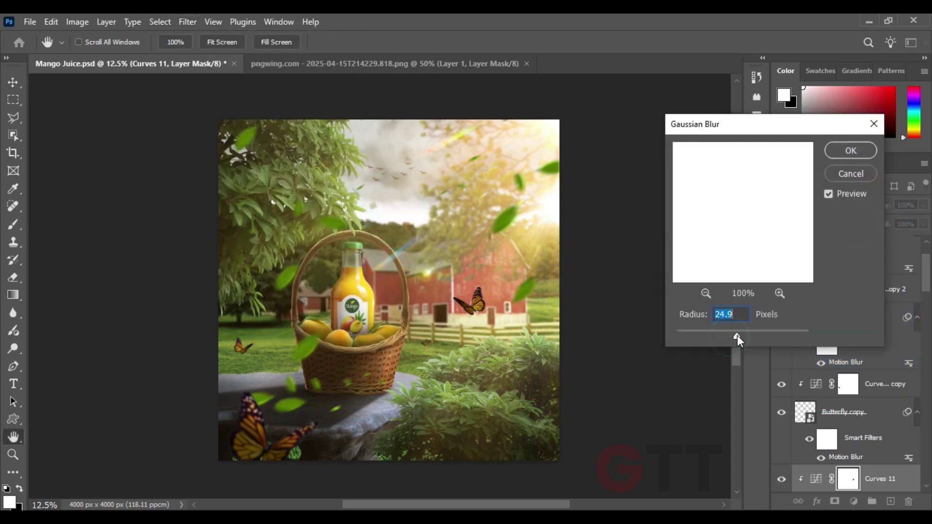
left_click(850, 151)
Add a Gaussian Blur to the original Butterfly layer
scroll(854, 364, "down", 3)
left_click(844, 371)
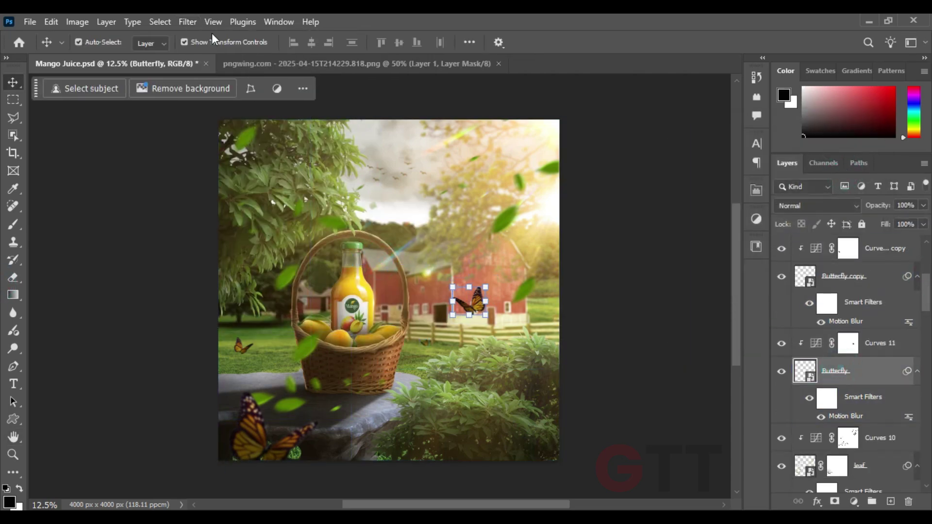
left_click(187, 22)
left_click(388, 260)
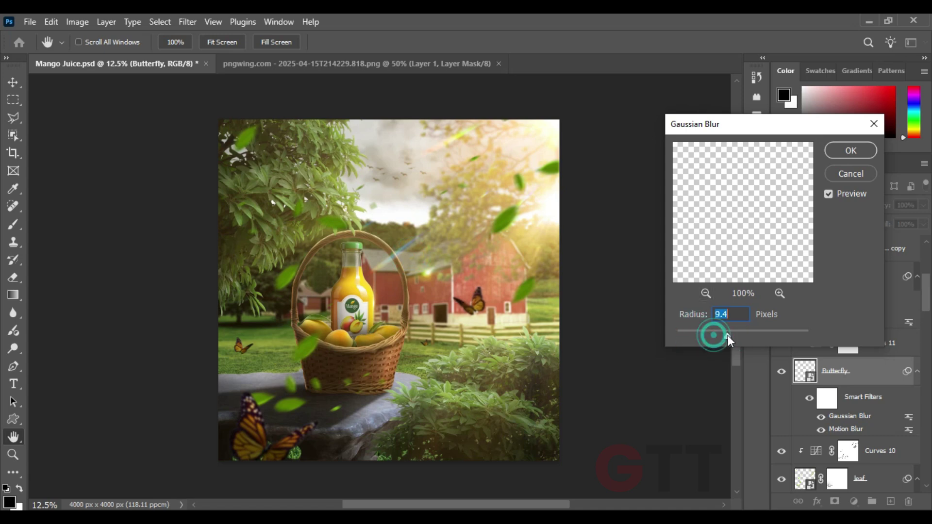
key("Return")
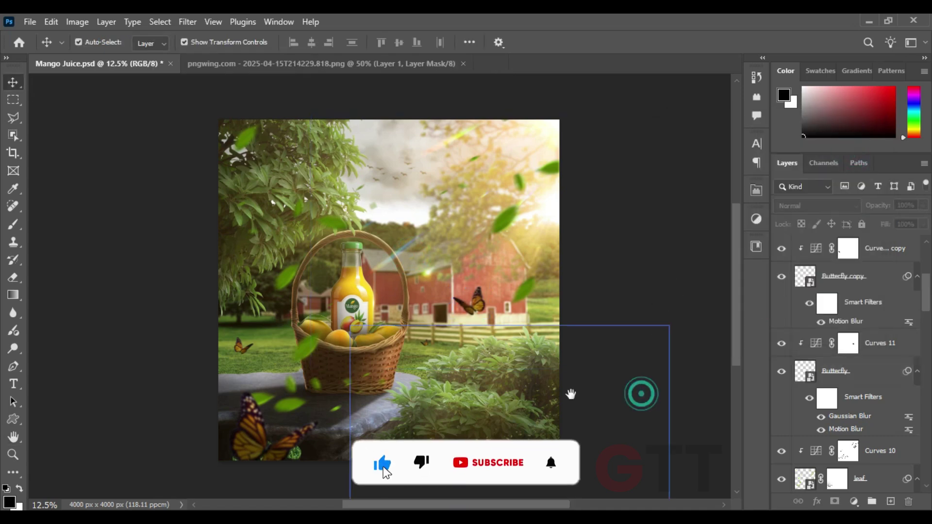
Save the composite as flattened Mango Juice.jpg and bring it into Camera Raw
left_click_drag(570, 394, 573, 370)
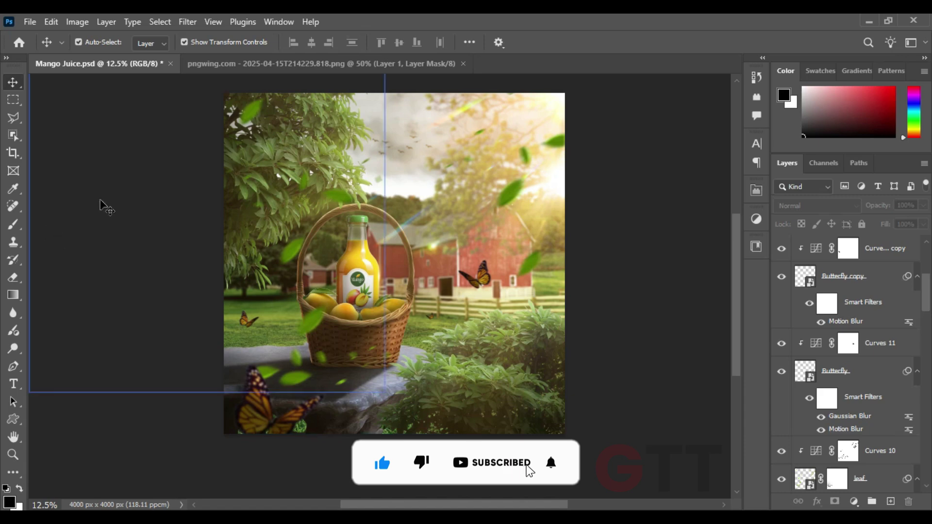
left_click_drag(104, 206, 110, 231)
key("ctrl+s")
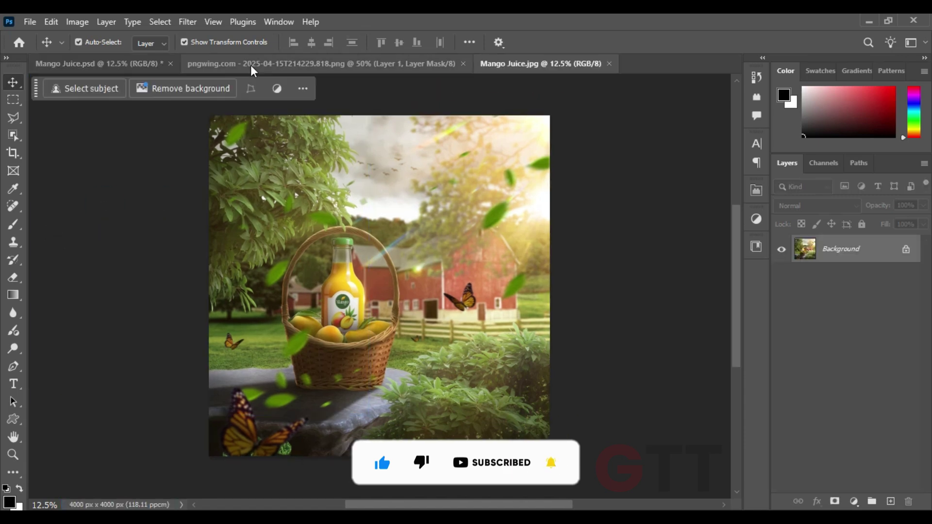
left_click(187, 22)
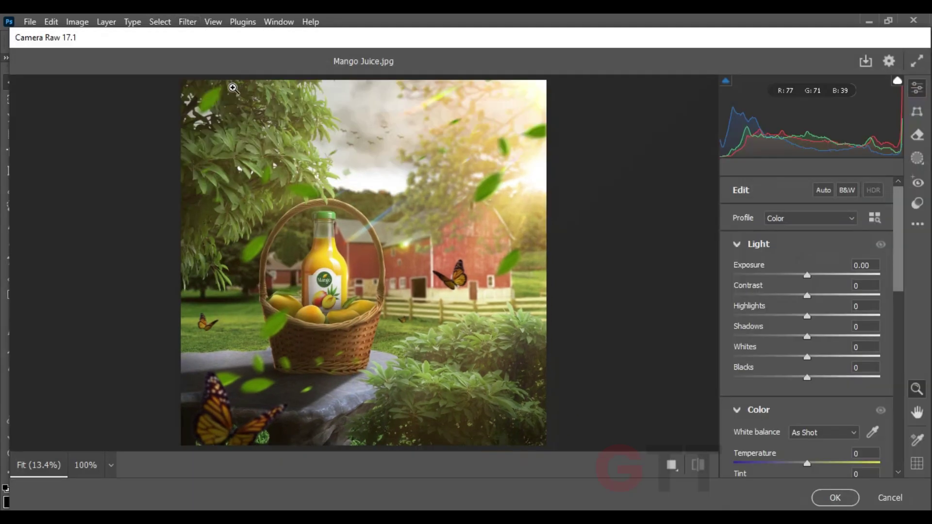
Raise contrast to +21, reset highlights and whites, and darken the shadows and blacks
mouse_move(806, 264)
left_mouse_down()
mouse_move(825, 287)
mouse_move(713, 312)
left_mouse_up()
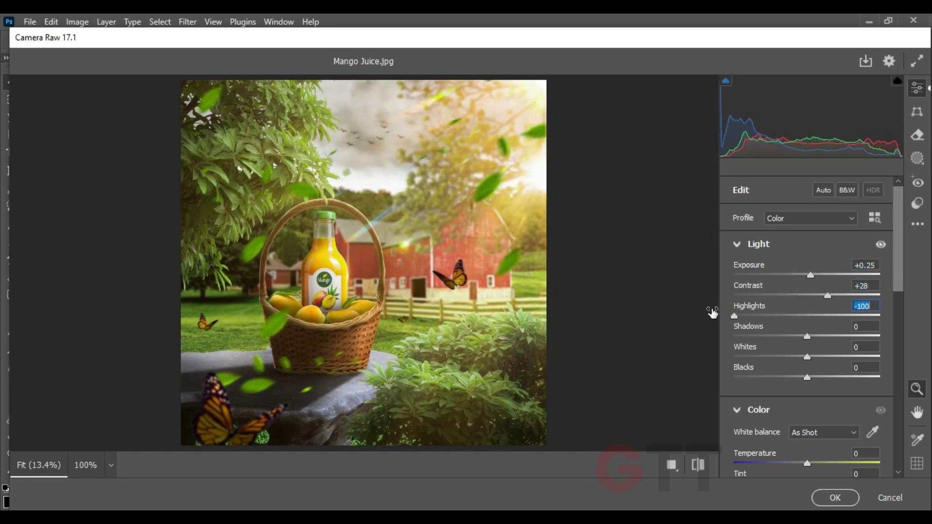
double_click(804, 306)
left_click_drag(803, 329, 786, 335)
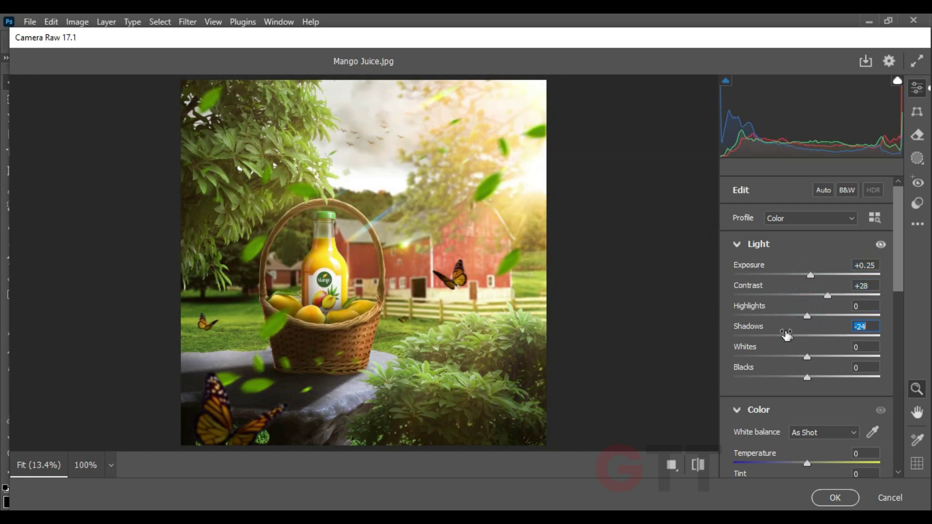
key("Tab")
scroll(805, 277, "down", 2)
double_click(808, 288)
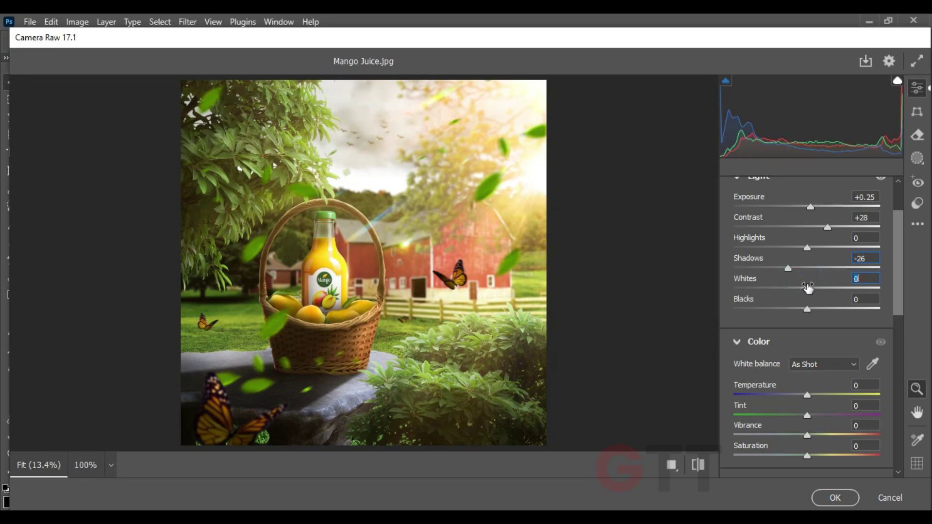
left_click_drag(801, 304, 784, 306)
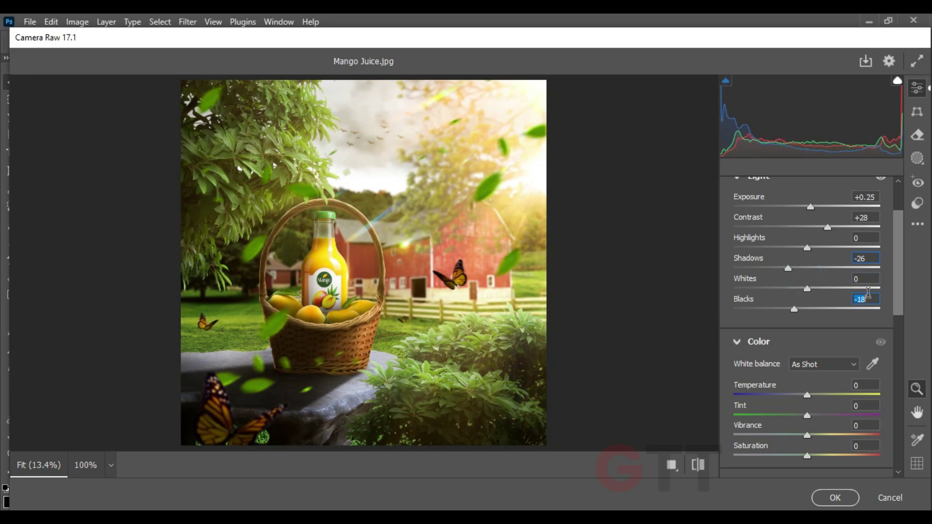
scroll(868, 291, "down", 2)
Warm the white balance temperature, shift the tint toward magenta, and boost the presence sliders
left_click(824, 291)
left_click_drag(809, 307, 818, 309)
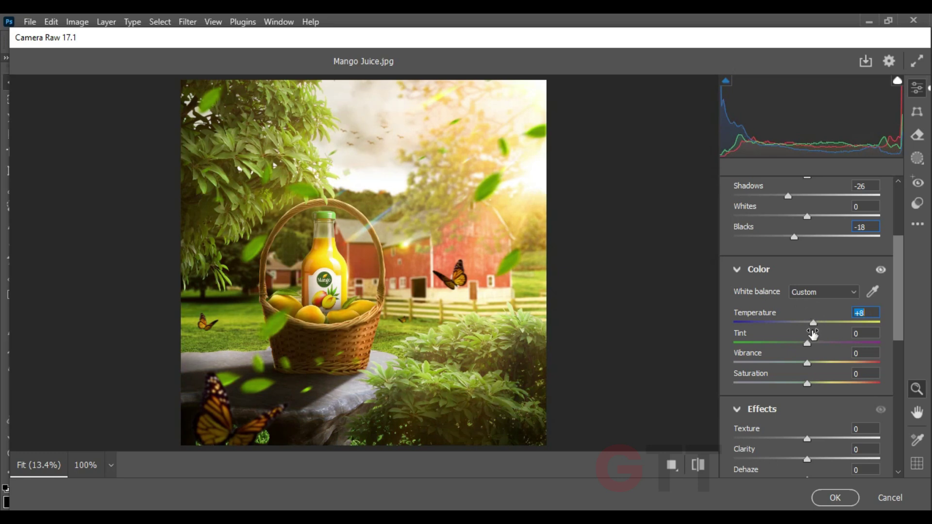
mouse_move(807, 341)
left_mouse_down()
mouse_move(820, 339)
mouse_move(805, 374)
left_mouse_up()
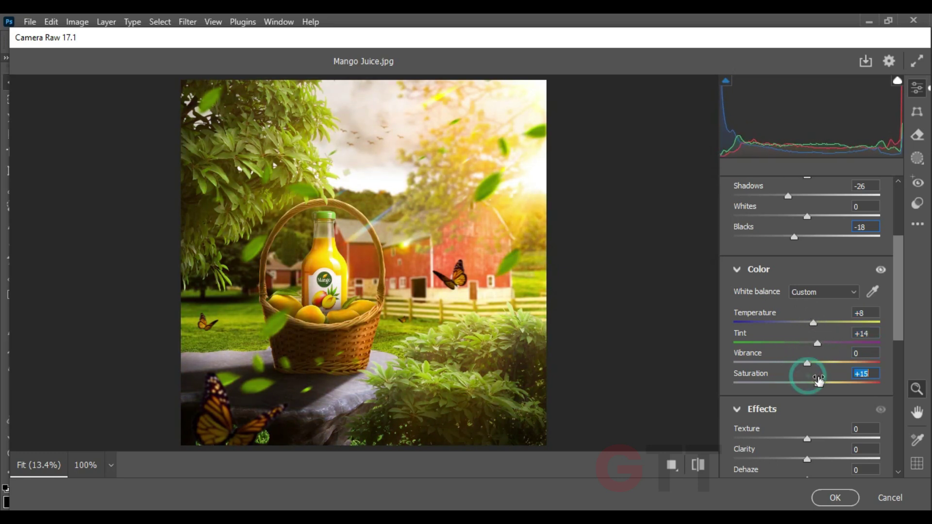
scroll(807, 374, "down", 3)
mouse_move(800, 306)
left_mouse_down()
mouse_move(827, 308)
mouse_move(777, 309)
mouse_move(831, 329)
mouse_move(820, 344)
mouse_move(806, 336)
left_mouse_up()
Increase sharpening and reduce colour noise in the Detail settings
scroll(895, 356, "down", 1)
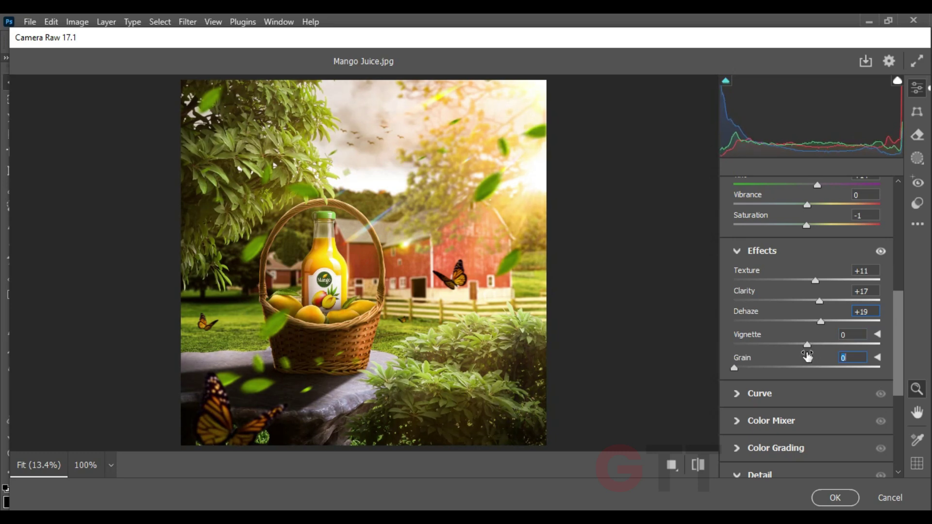
left_click_drag(898, 366, 898, 426)
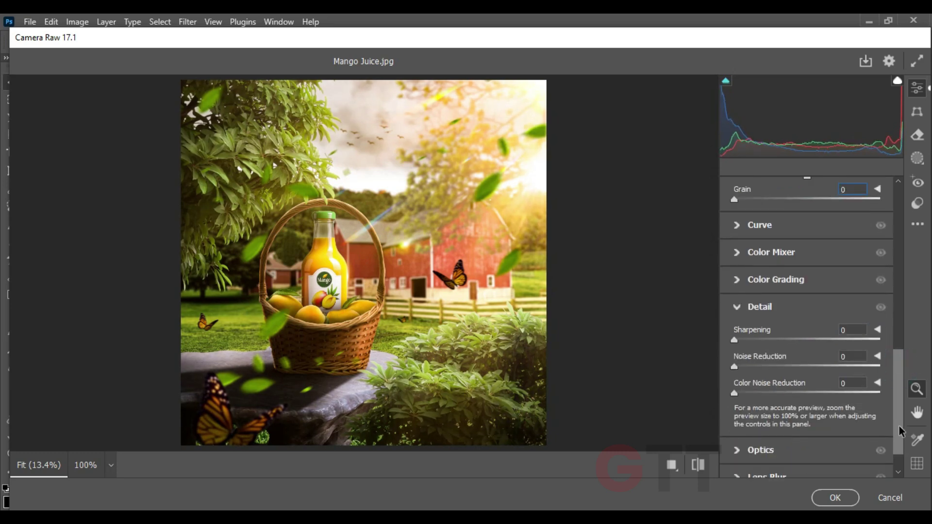
left_click_drag(751, 328, 808, 334)
left_click_drag(746, 386, 786, 385)
left_click_drag(897, 383, 893, 231)
Lower the exposure, settle shadows at -31, and apply the Camera Raw grading
left_click(811, 264)
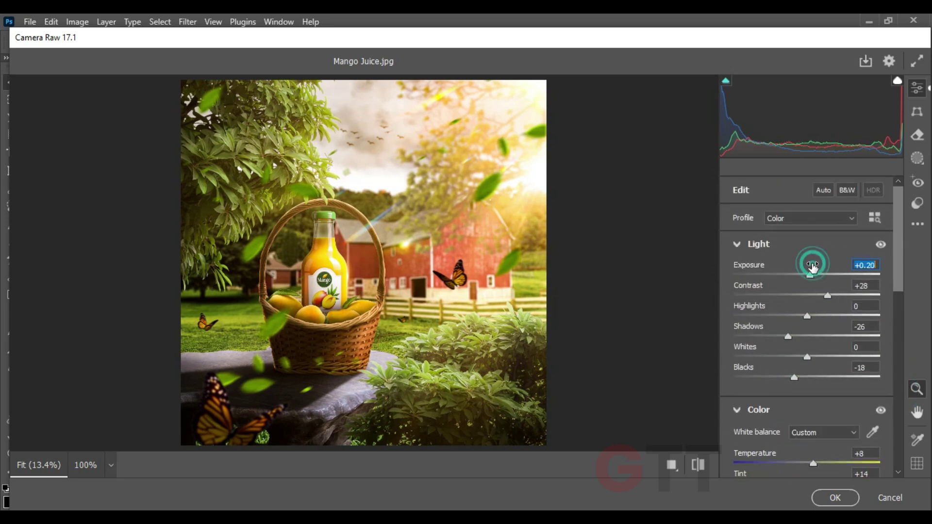
mouse_move(815, 264)
left_mouse_down()
mouse_move(814, 291)
mouse_move(831, 291)
mouse_move(822, 290)
left_mouse_up()
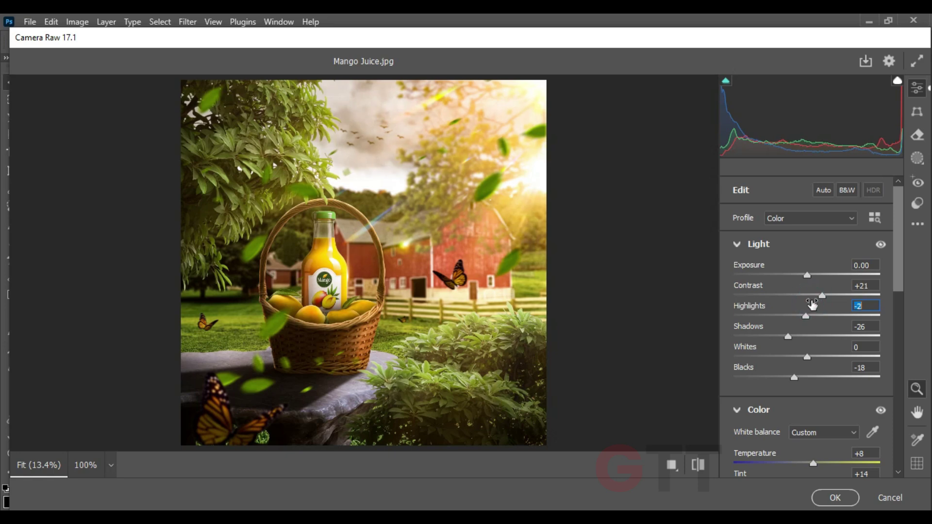
mouse_move(779, 332)
left_mouse_down()
mouse_move(809, 331)
mouse_move(785, 327)
left_mouse_up()
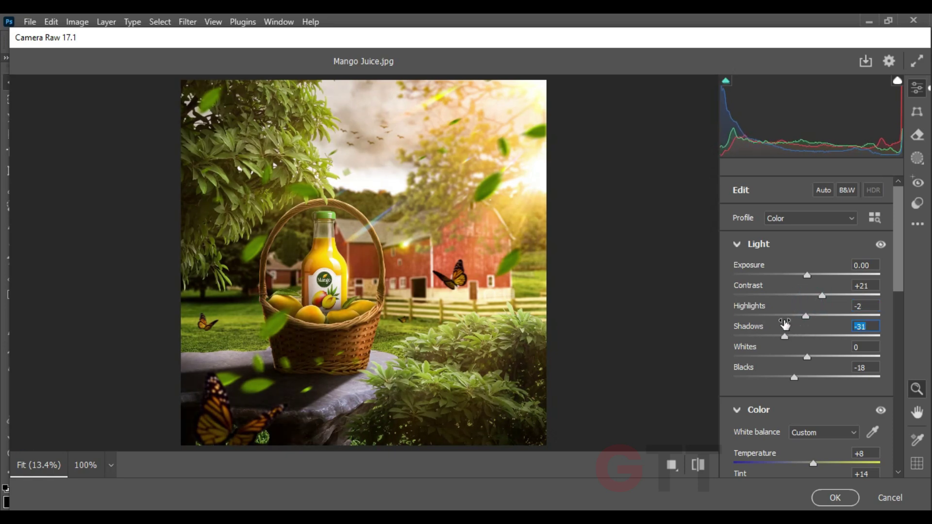
key("Return")
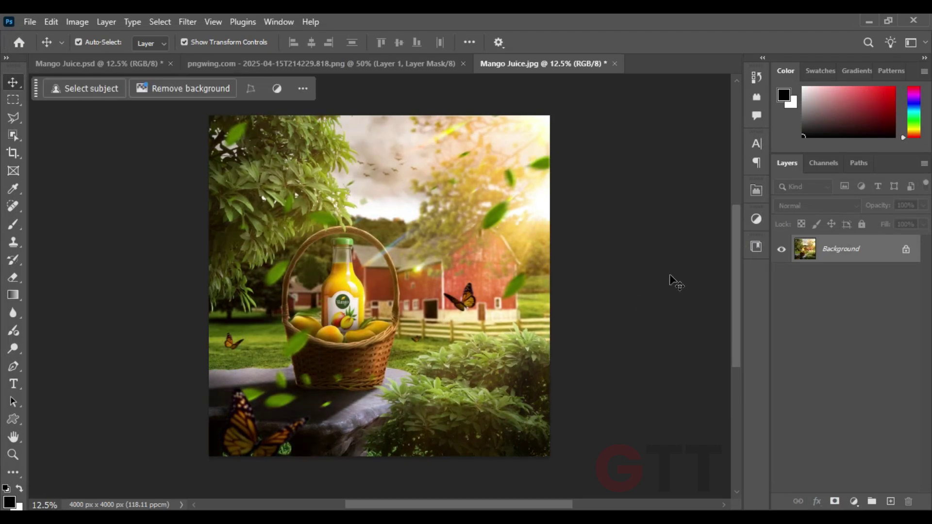